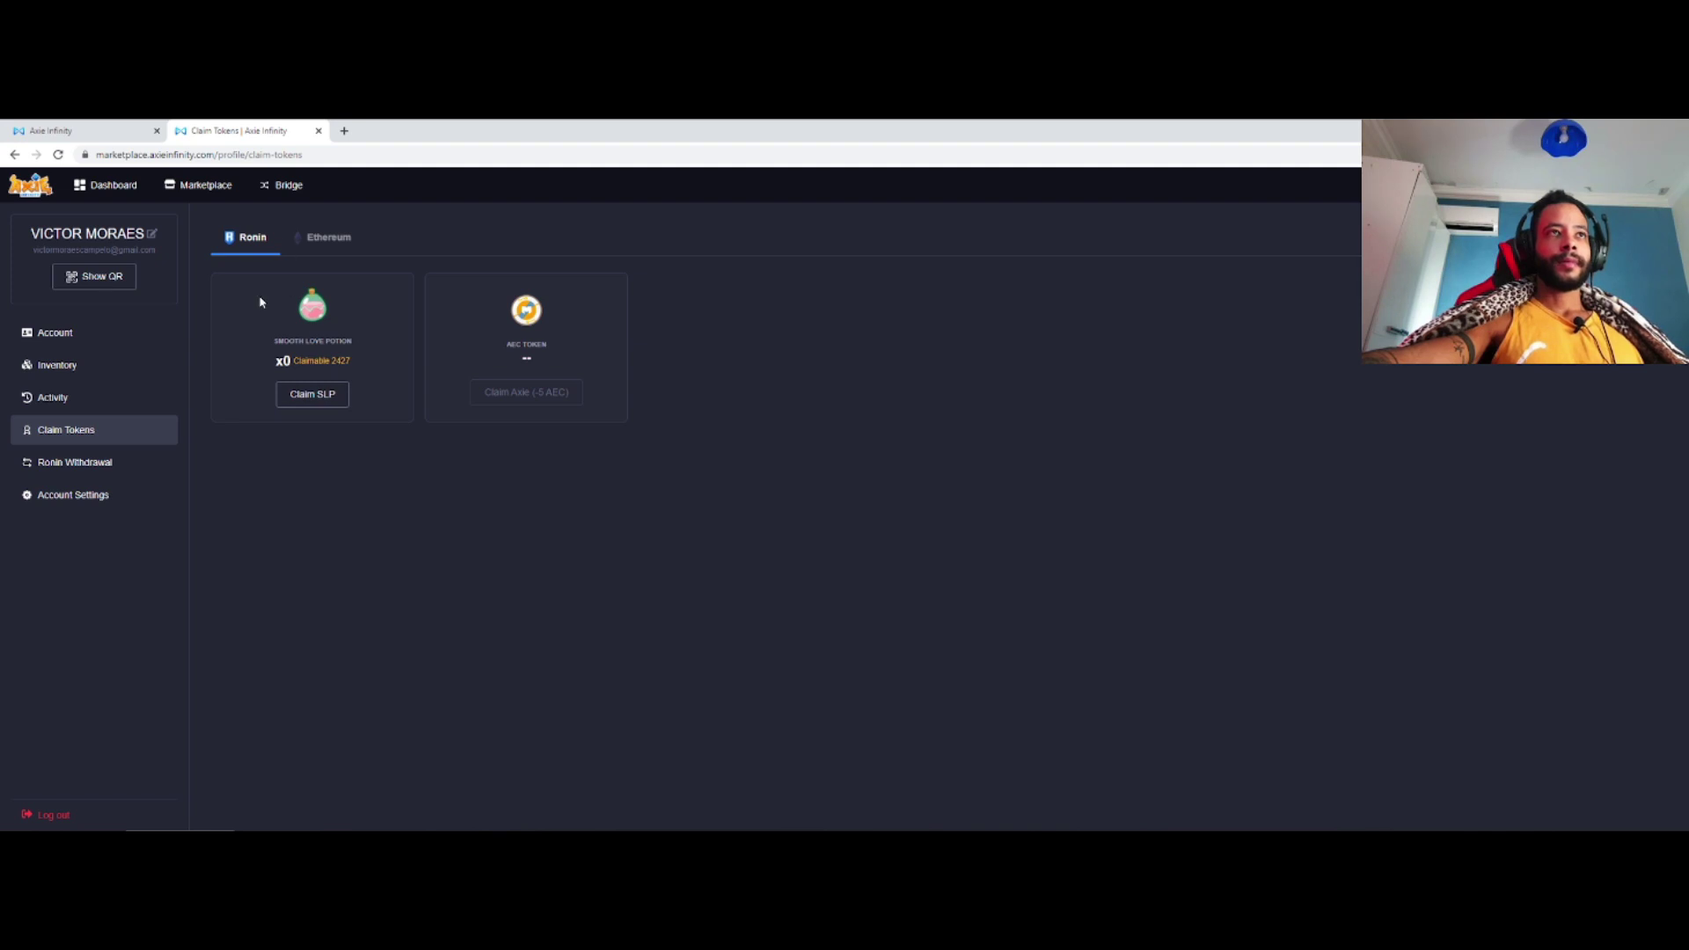
Open axieinfinity.com in a new tab and go from its Play to Earn section to the Marketplace.
{"action": "left_click", "coordinate": [344, 130]}
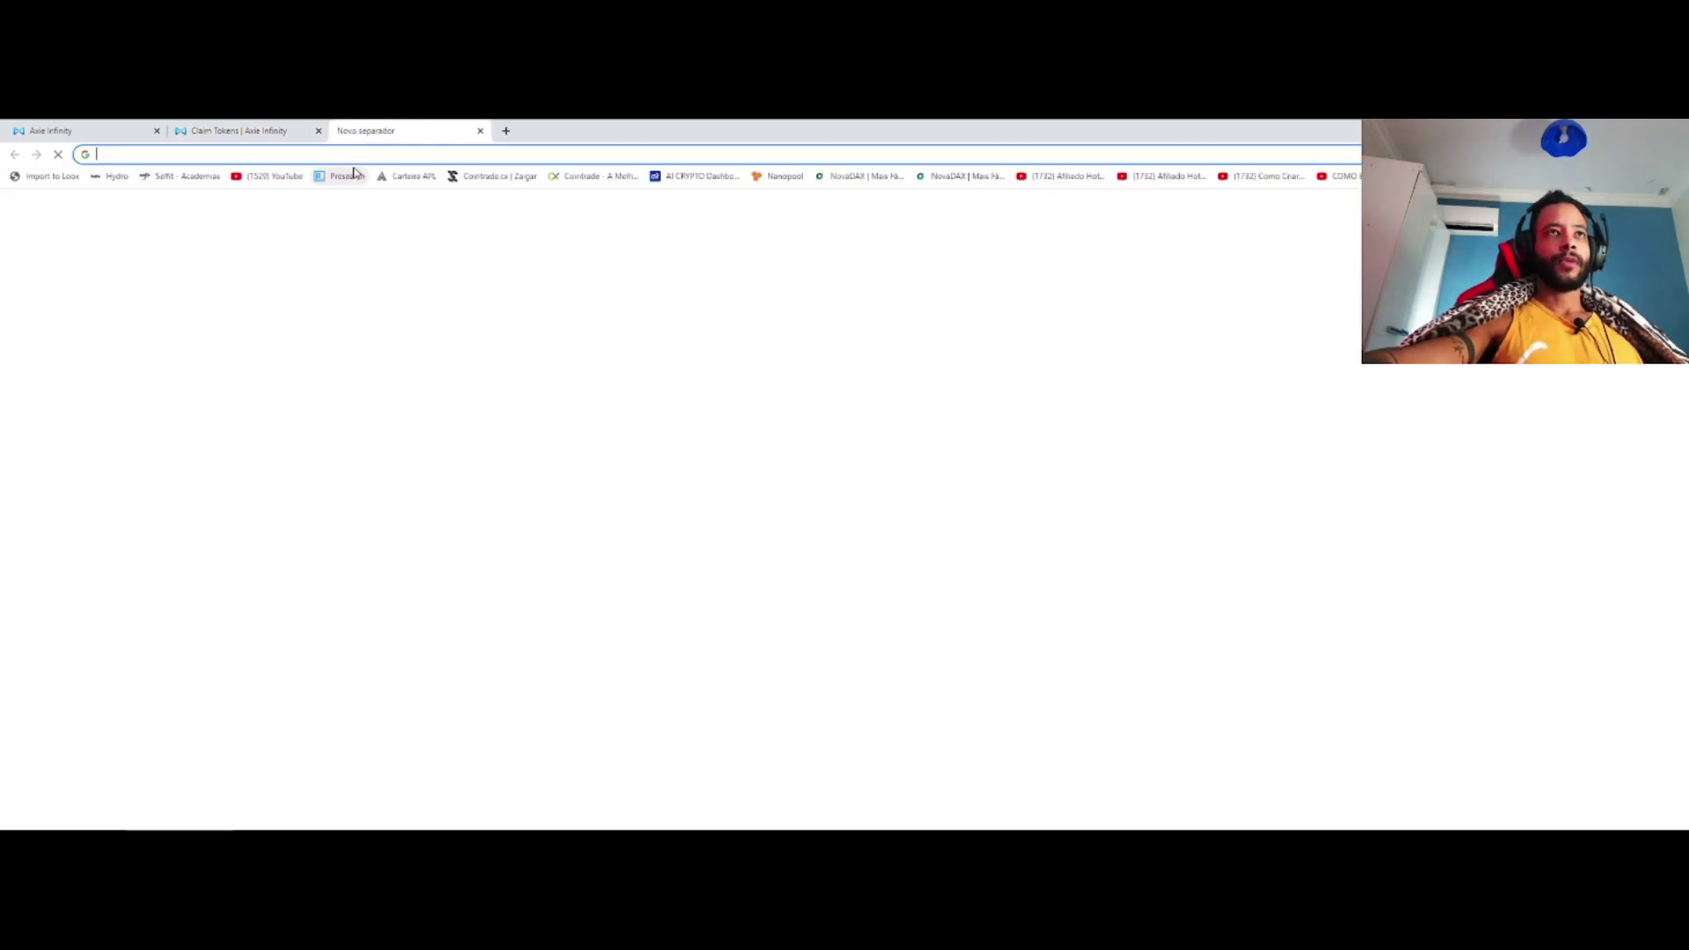
{"action": "type", "text": "axie"}
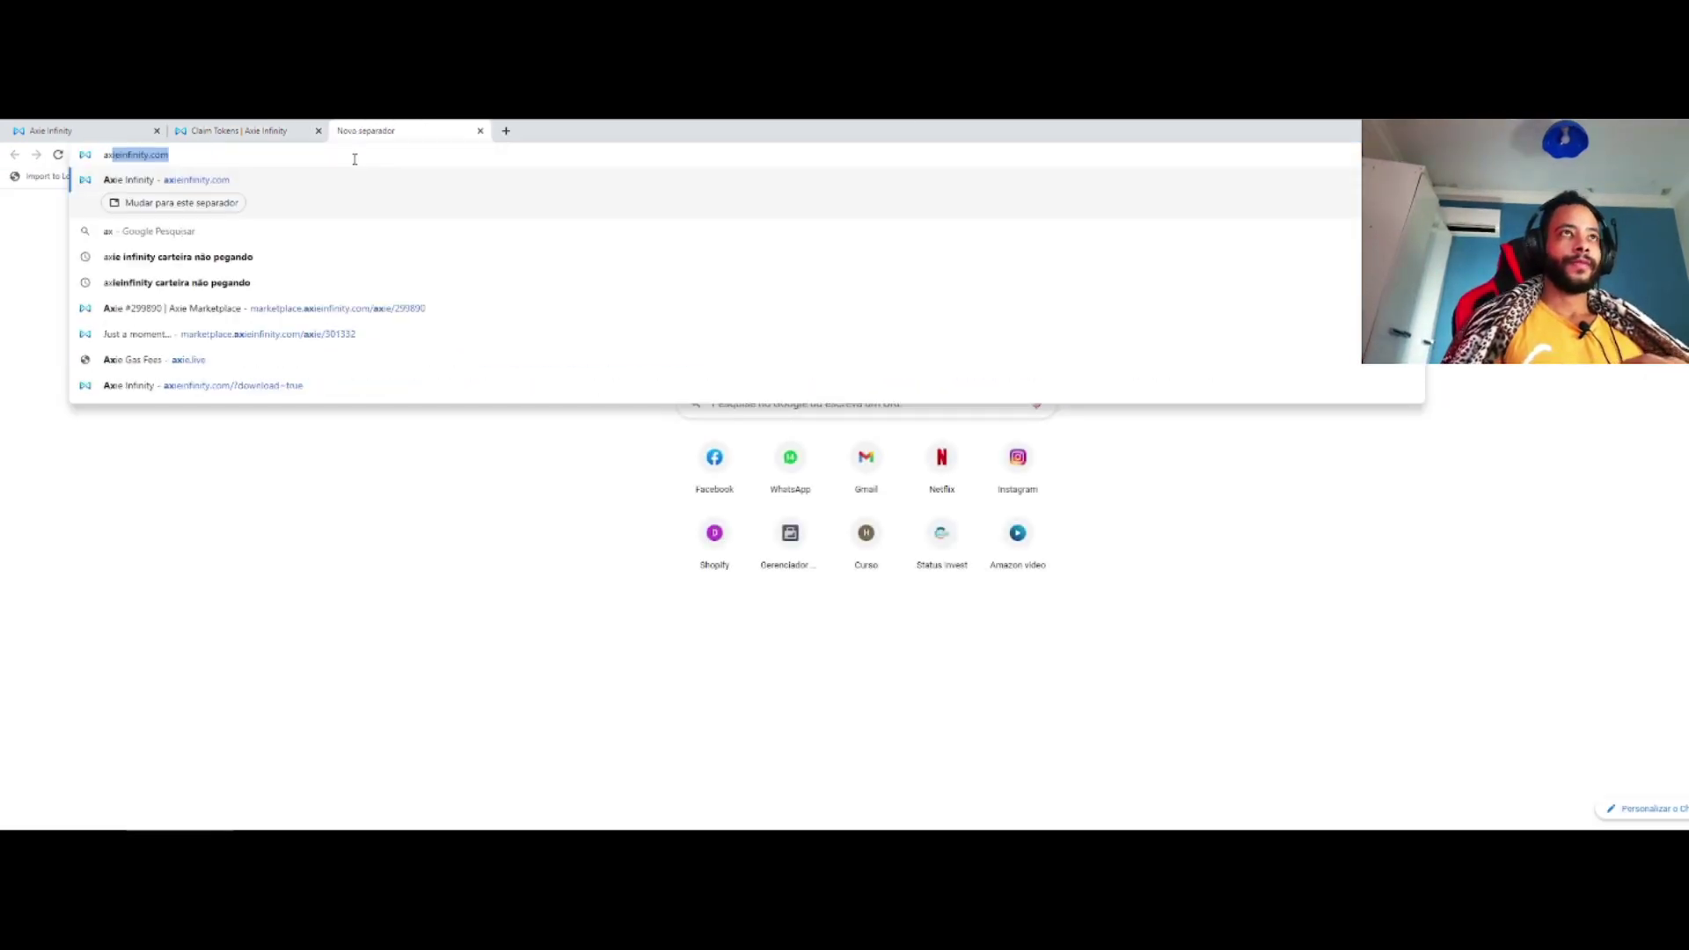
{"action": "key", "text": "Return"}
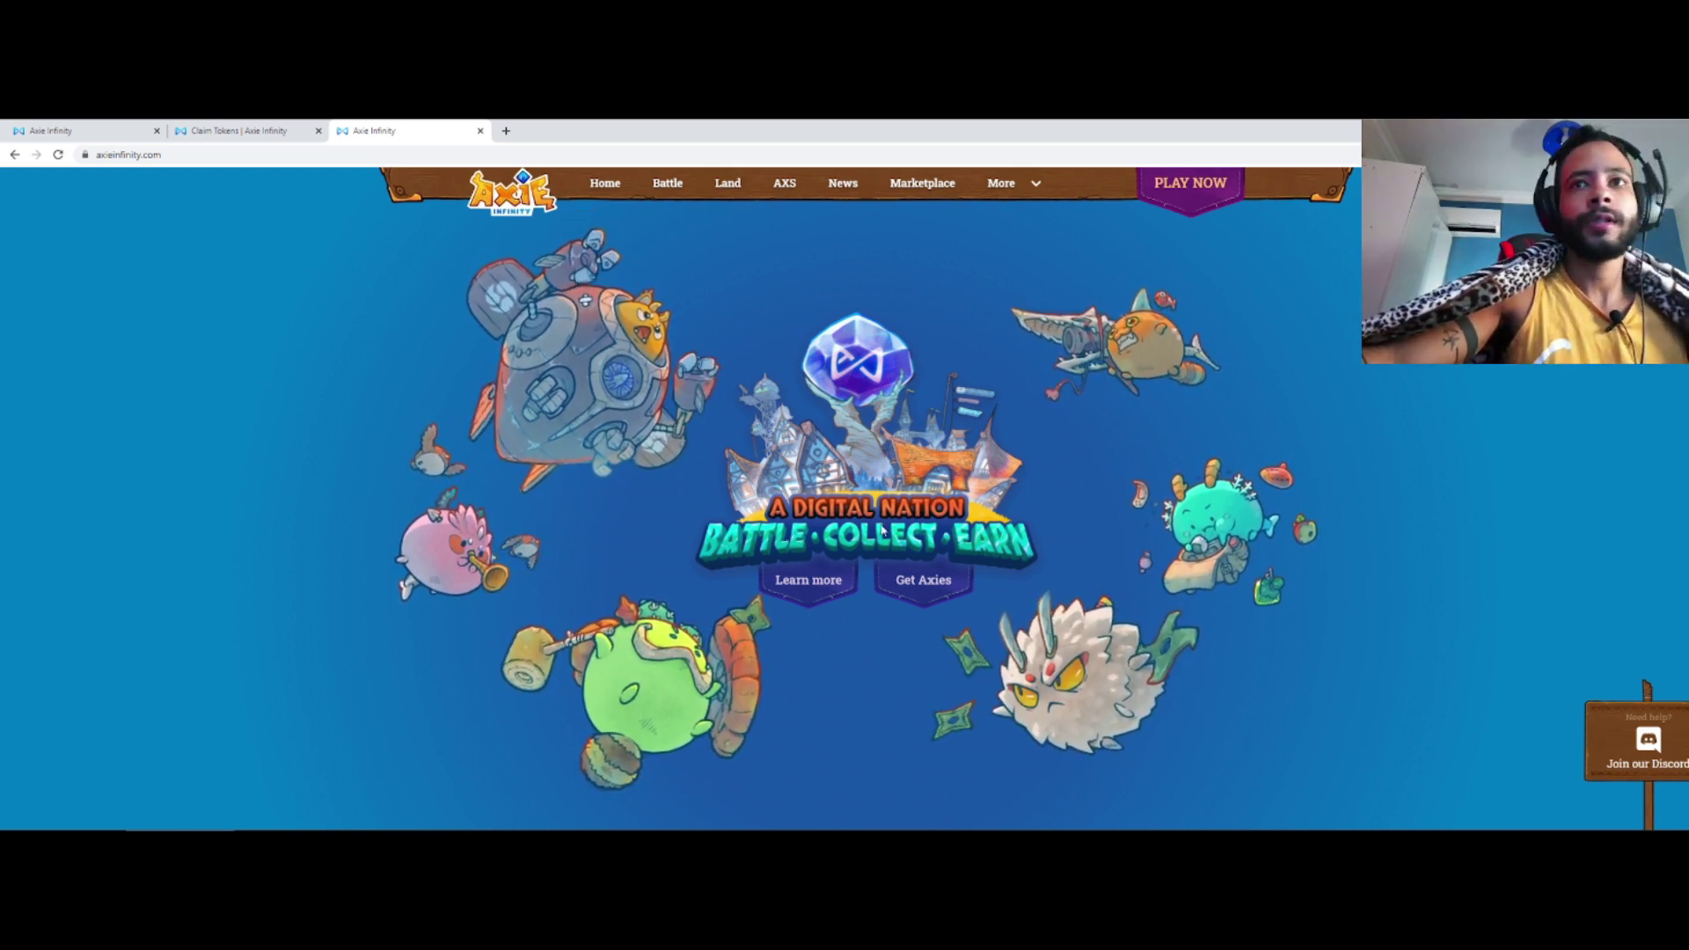
{"action": "scroll", "coordinate": [883, 530], "scroll_direction": "down", "scroll_amount": 5}
{"action": "scroll", "coordinate": [882, 529], "scroll_direction": "down", "scroll_amount": 10}
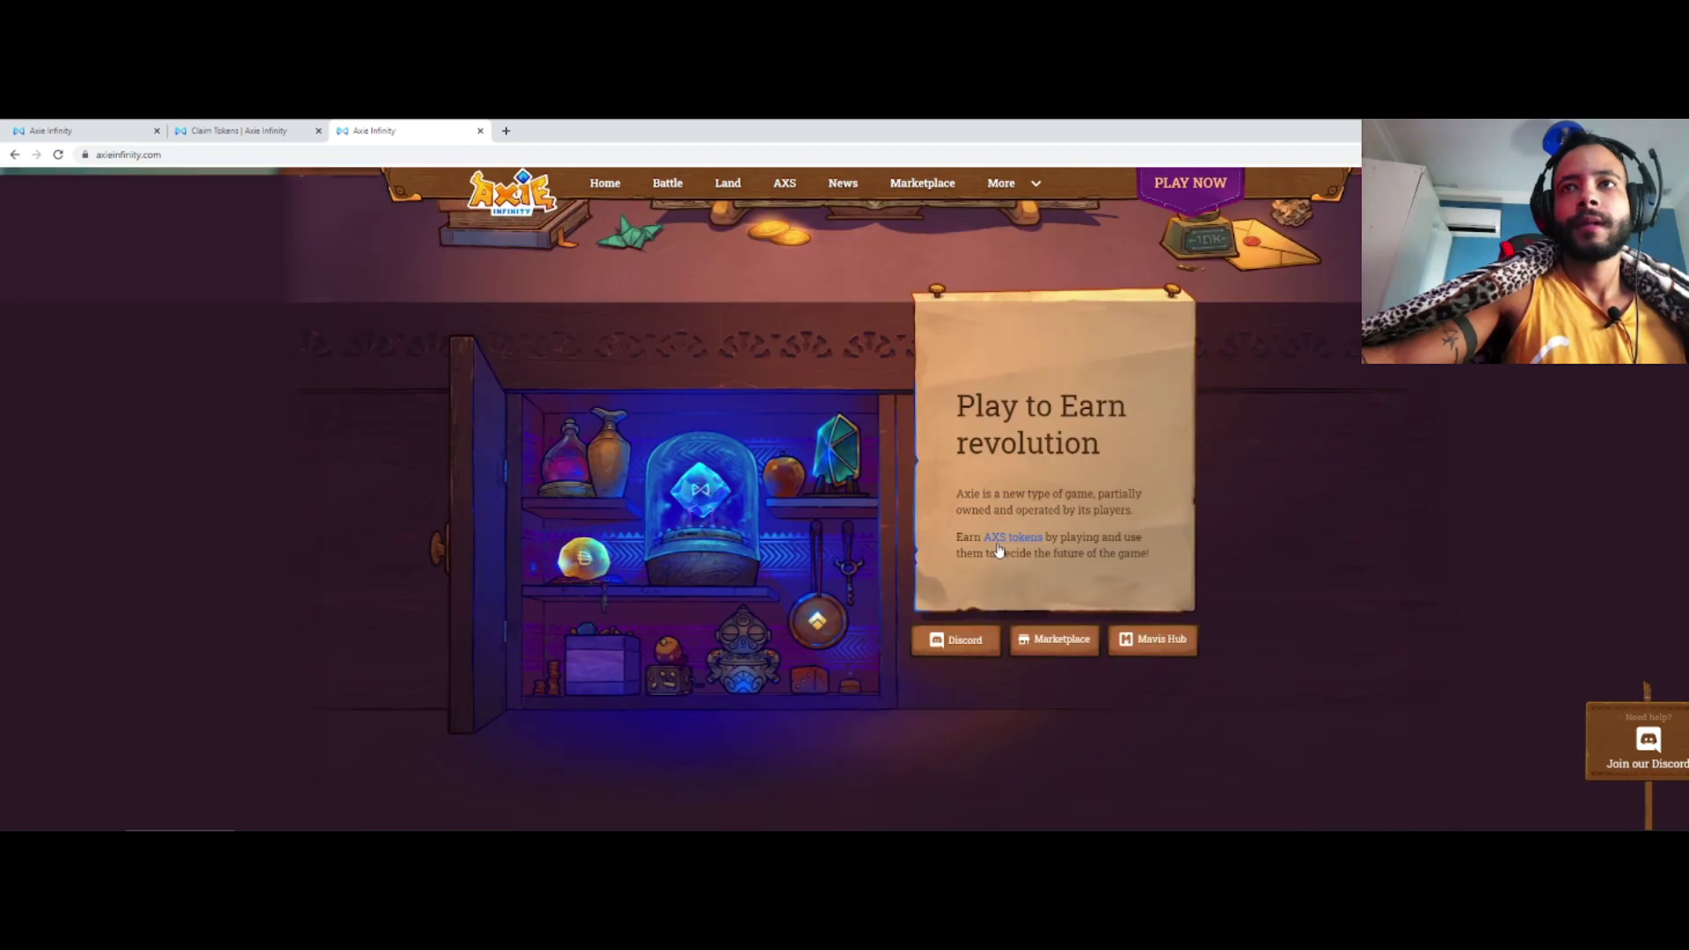
{"action": "left_click", "coordinate": [1068, 648]}
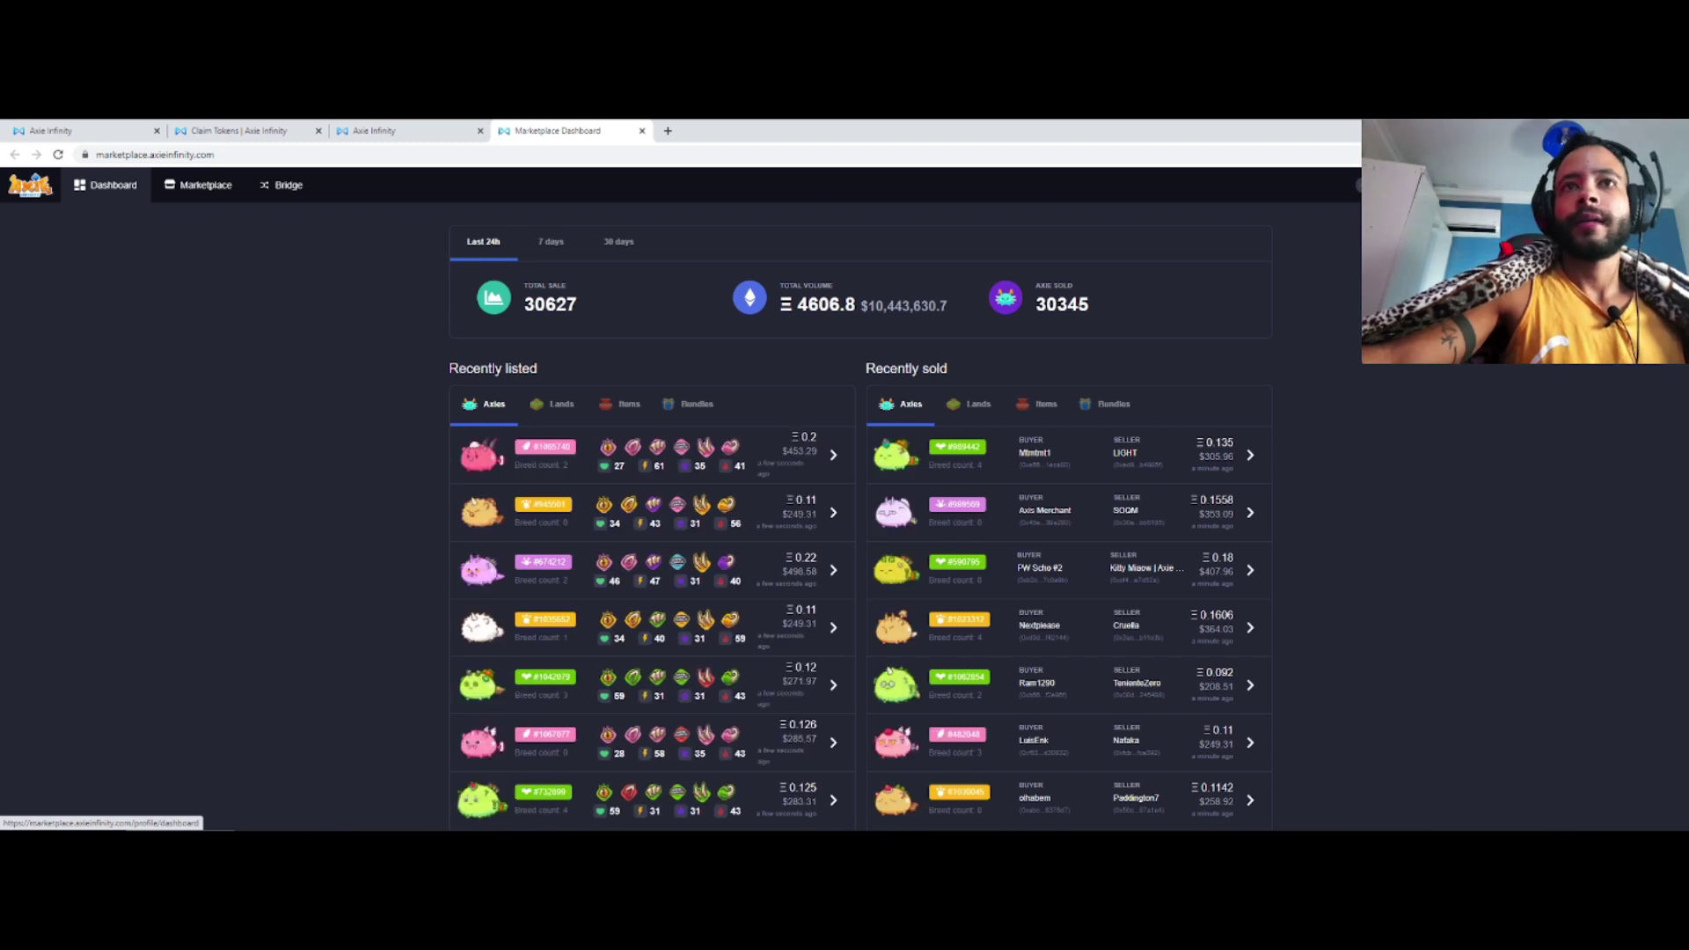
Open the account profile's Claim Tokens page to view the claimable Smooth Love Potion amount on Ronin.
{"action": "left_click", "coordinate": [1355, 185]}
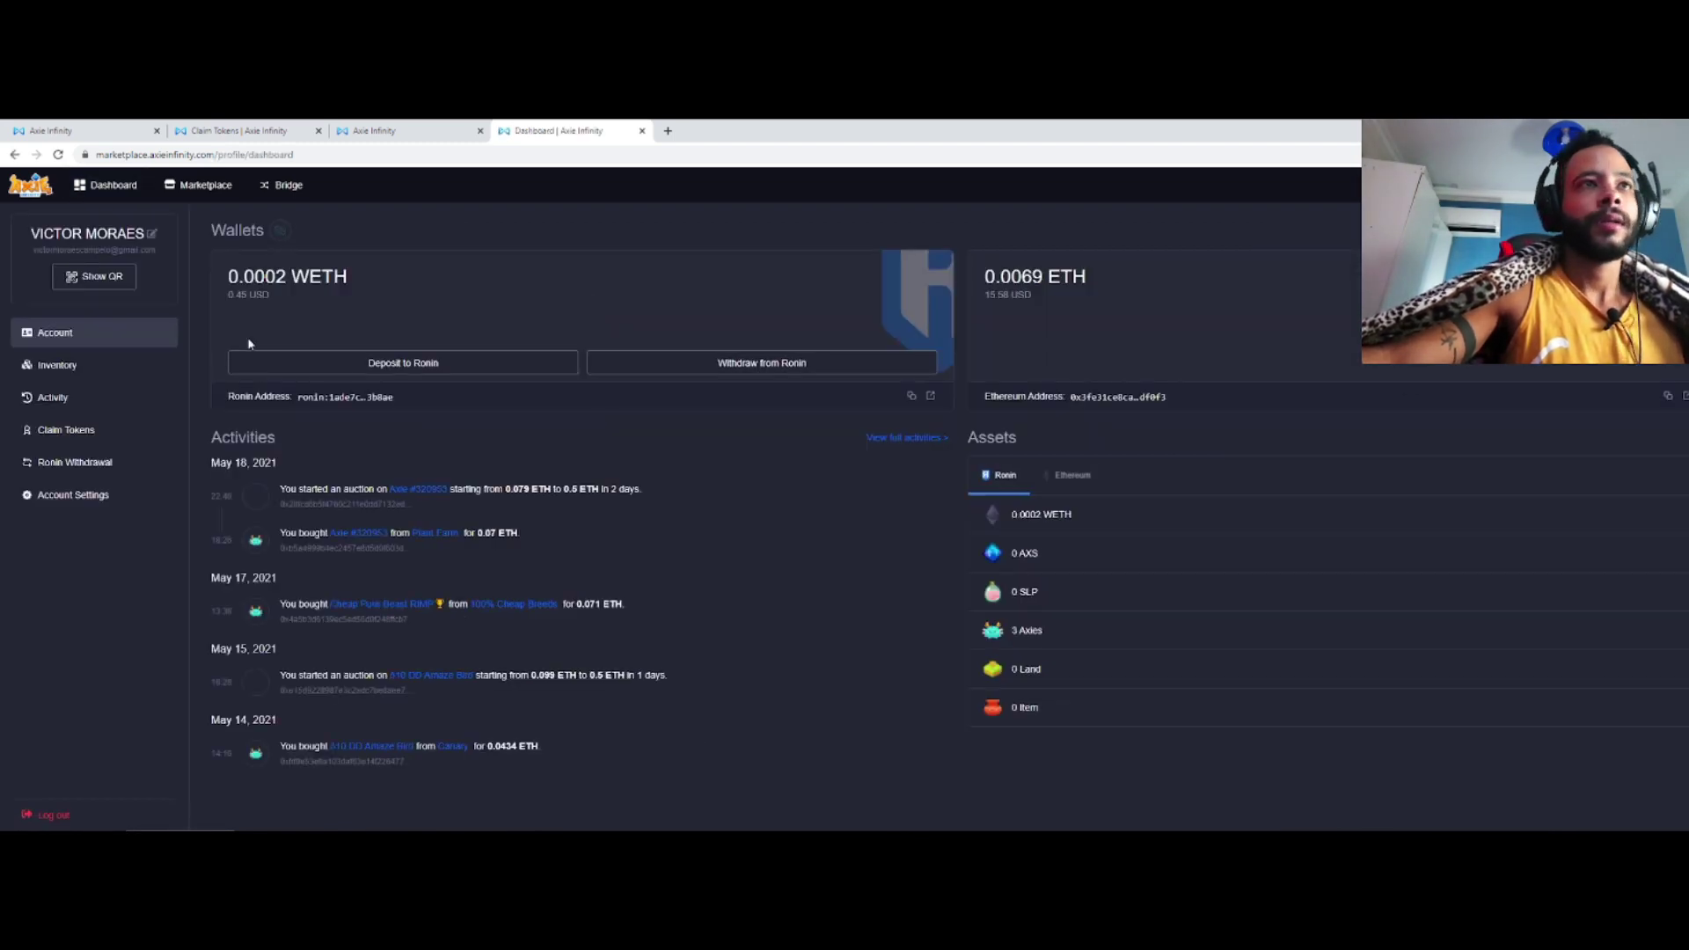
{"action": "left_click", "coordinate": [68, 431]}
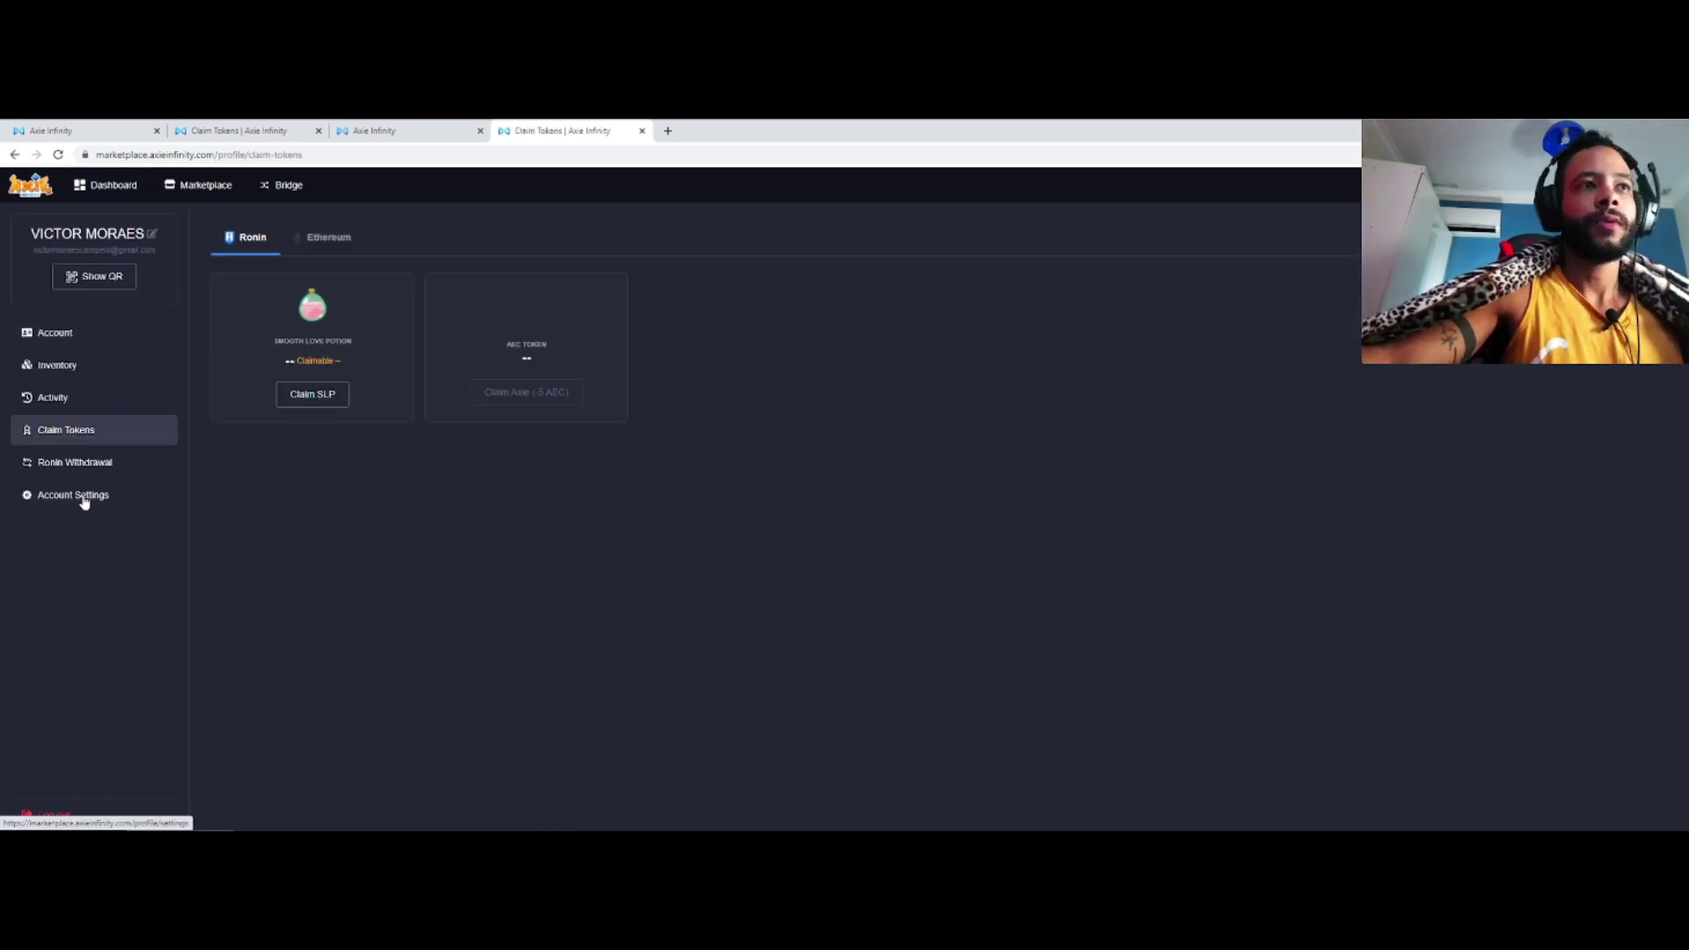
{"action": "left_click_drag", "start_coordinate": [298, 360], "coordinate": [366, 366]}
{"action": "left_click", "coordinate": [355, 364]}
{"action": "left_click", "coordinate": [366, 366]}
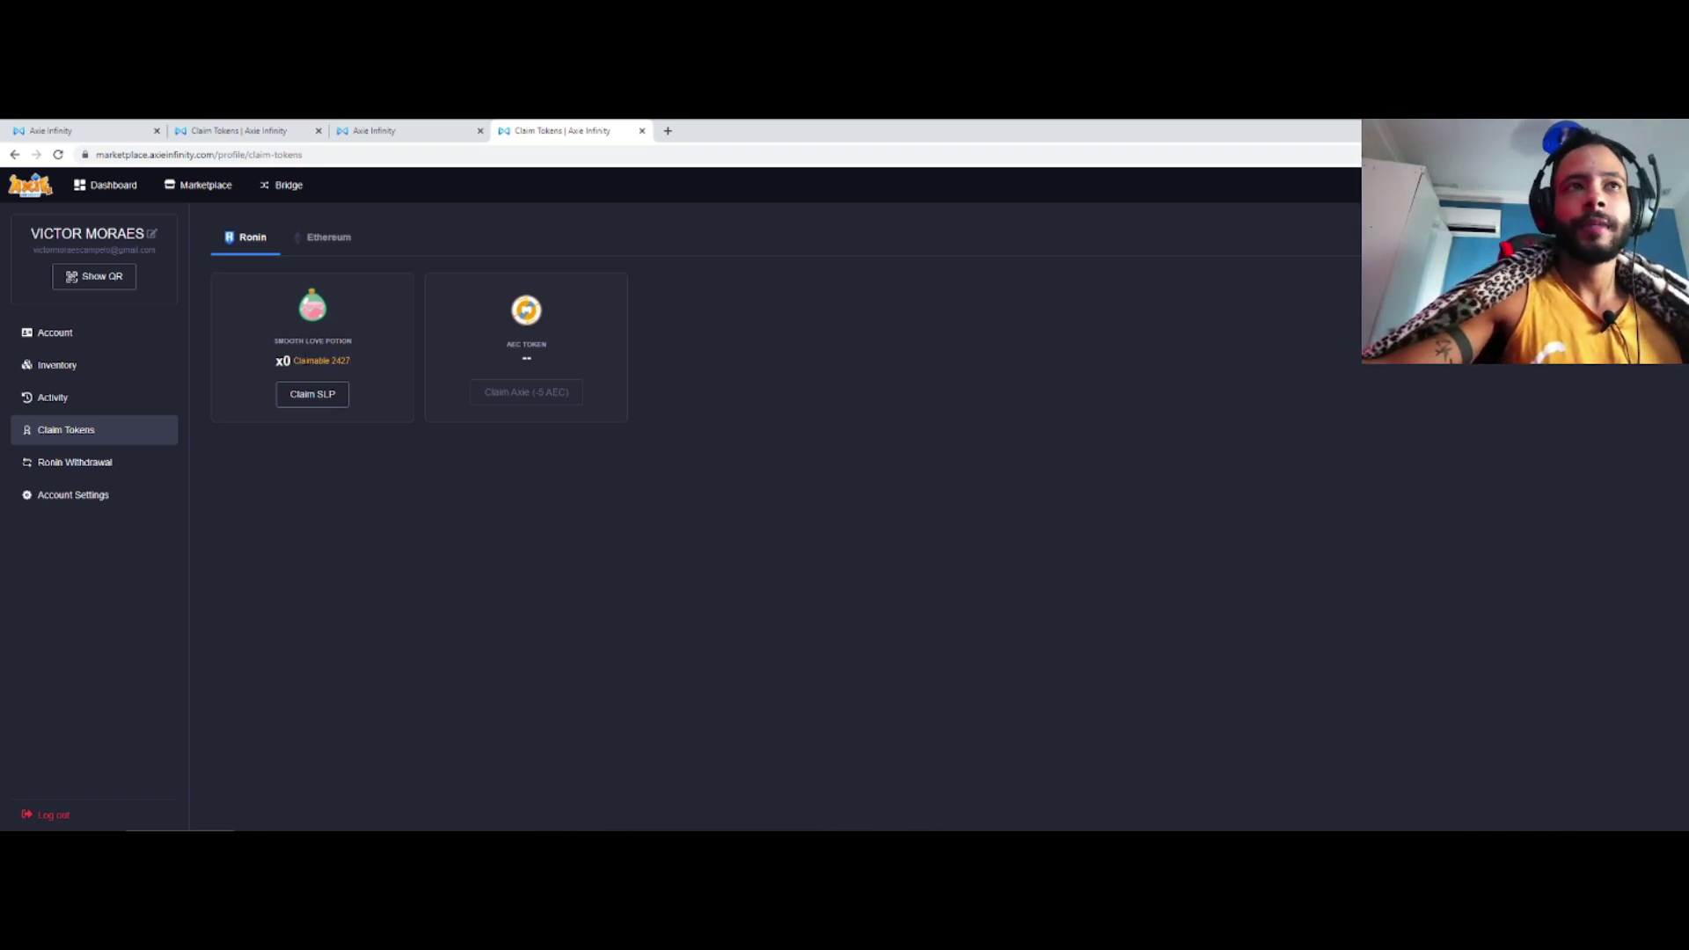
Start claiming the available SLP and open the MetaMask wallet's asset list.
{"action": "left_click", "coordinate": [309, 401]}
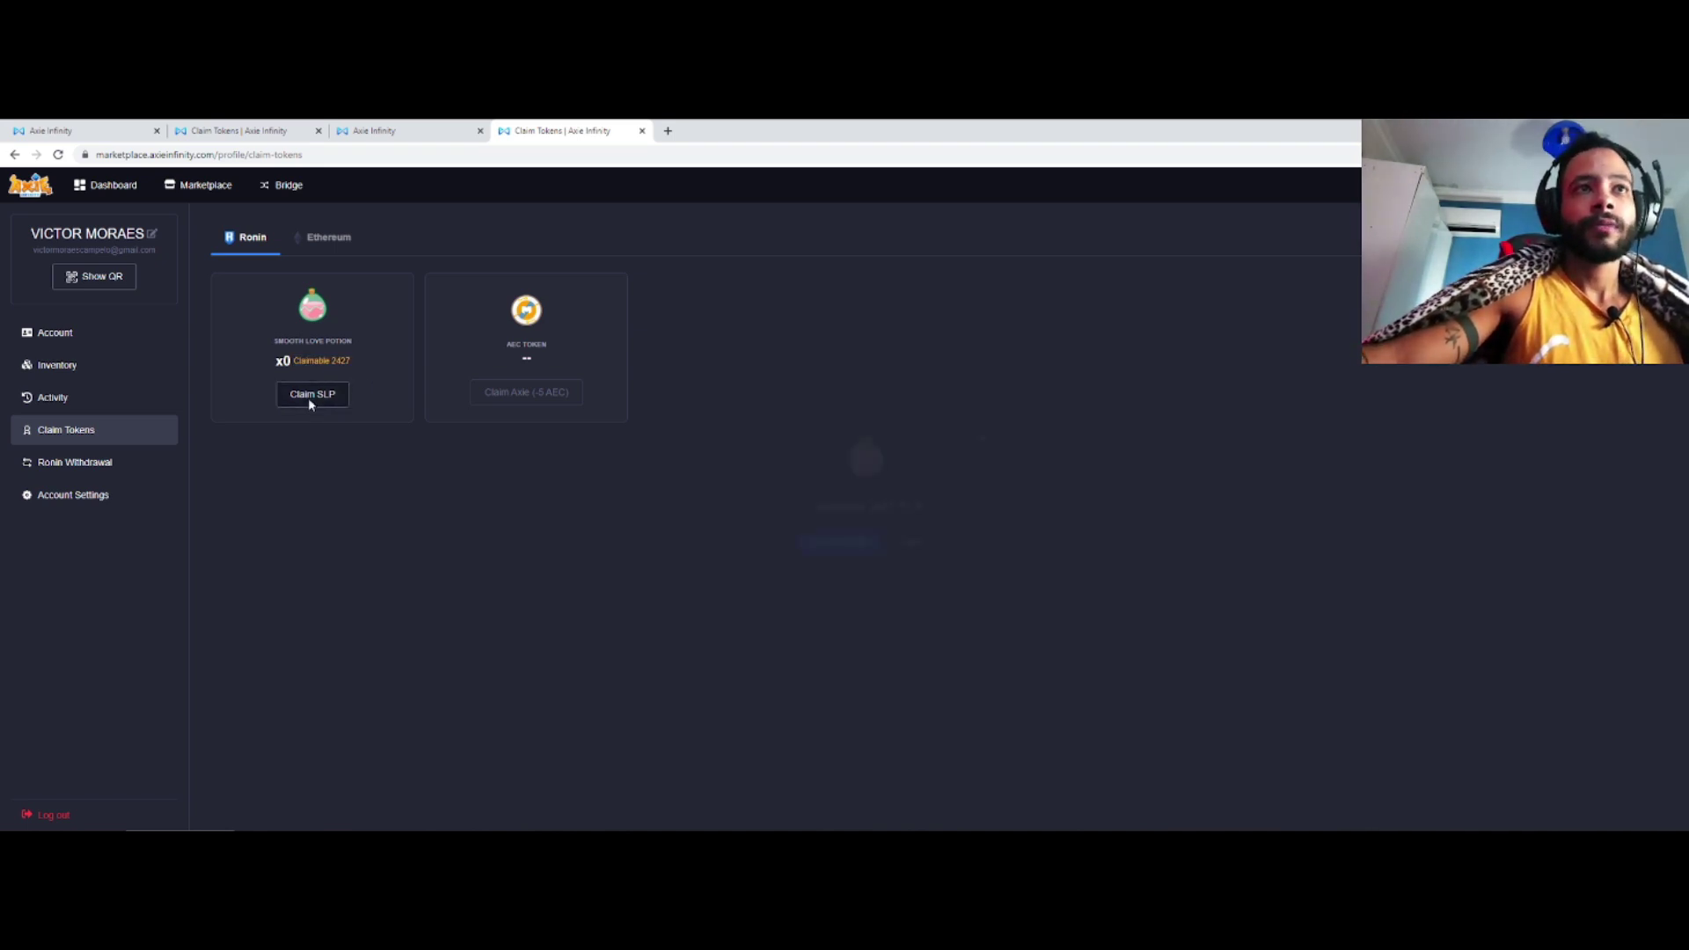
{"action": "left_click", "coordinate": [995, 439]}
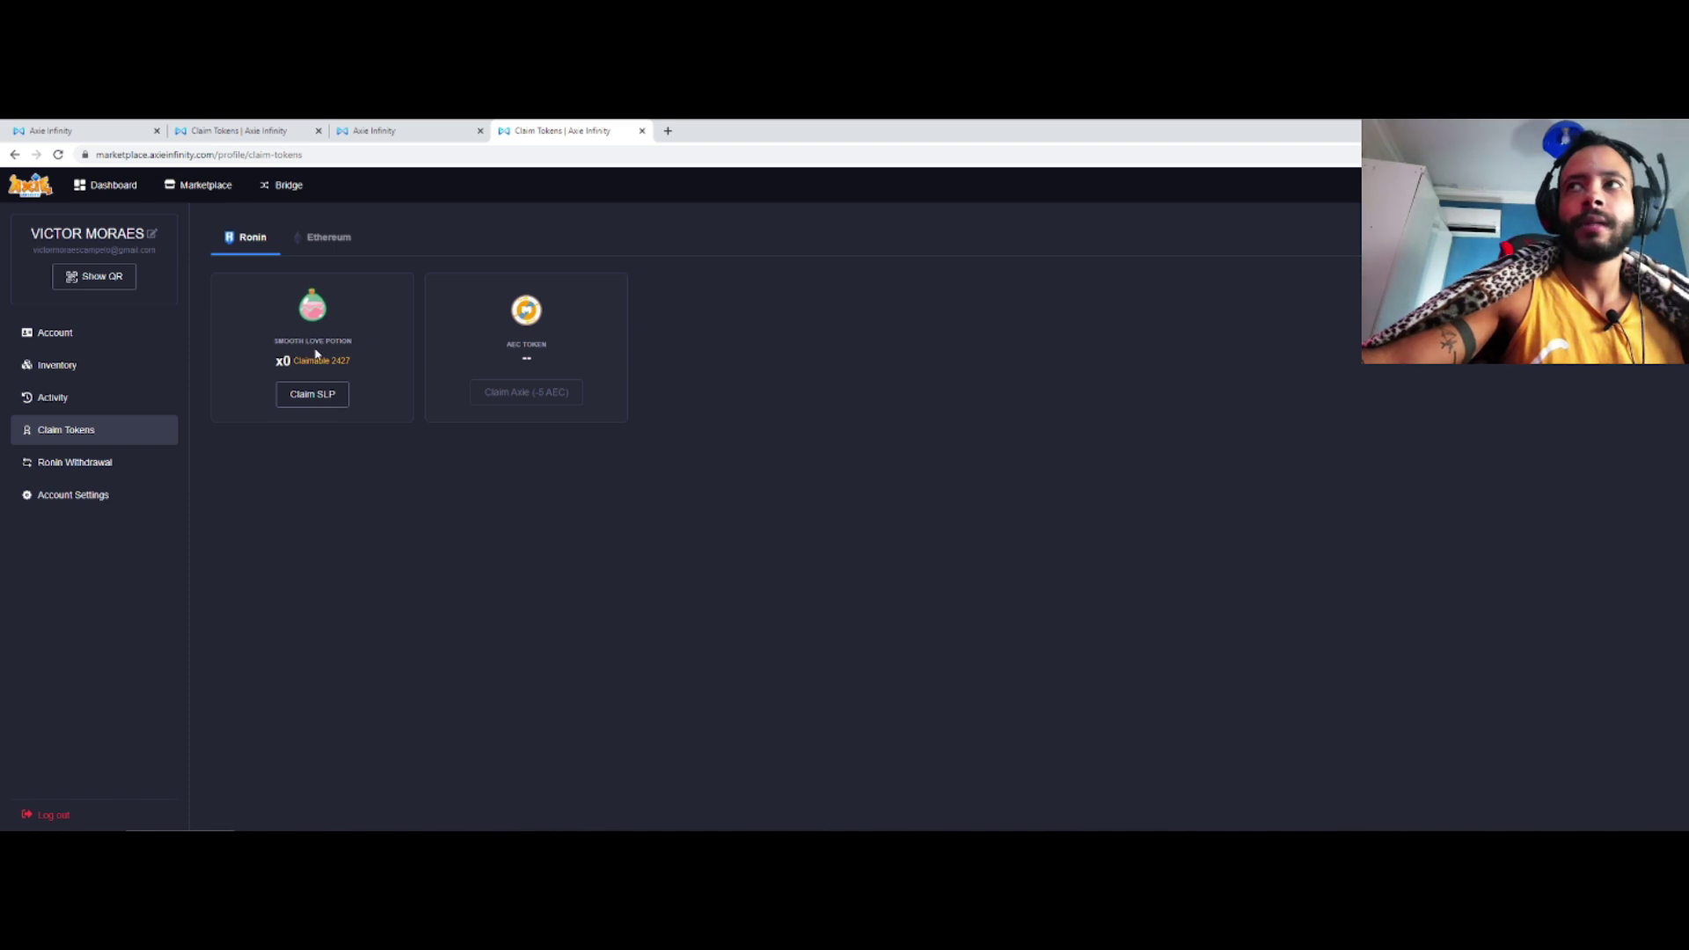
{"action": "left_click", "coordinate": [312, 393]}
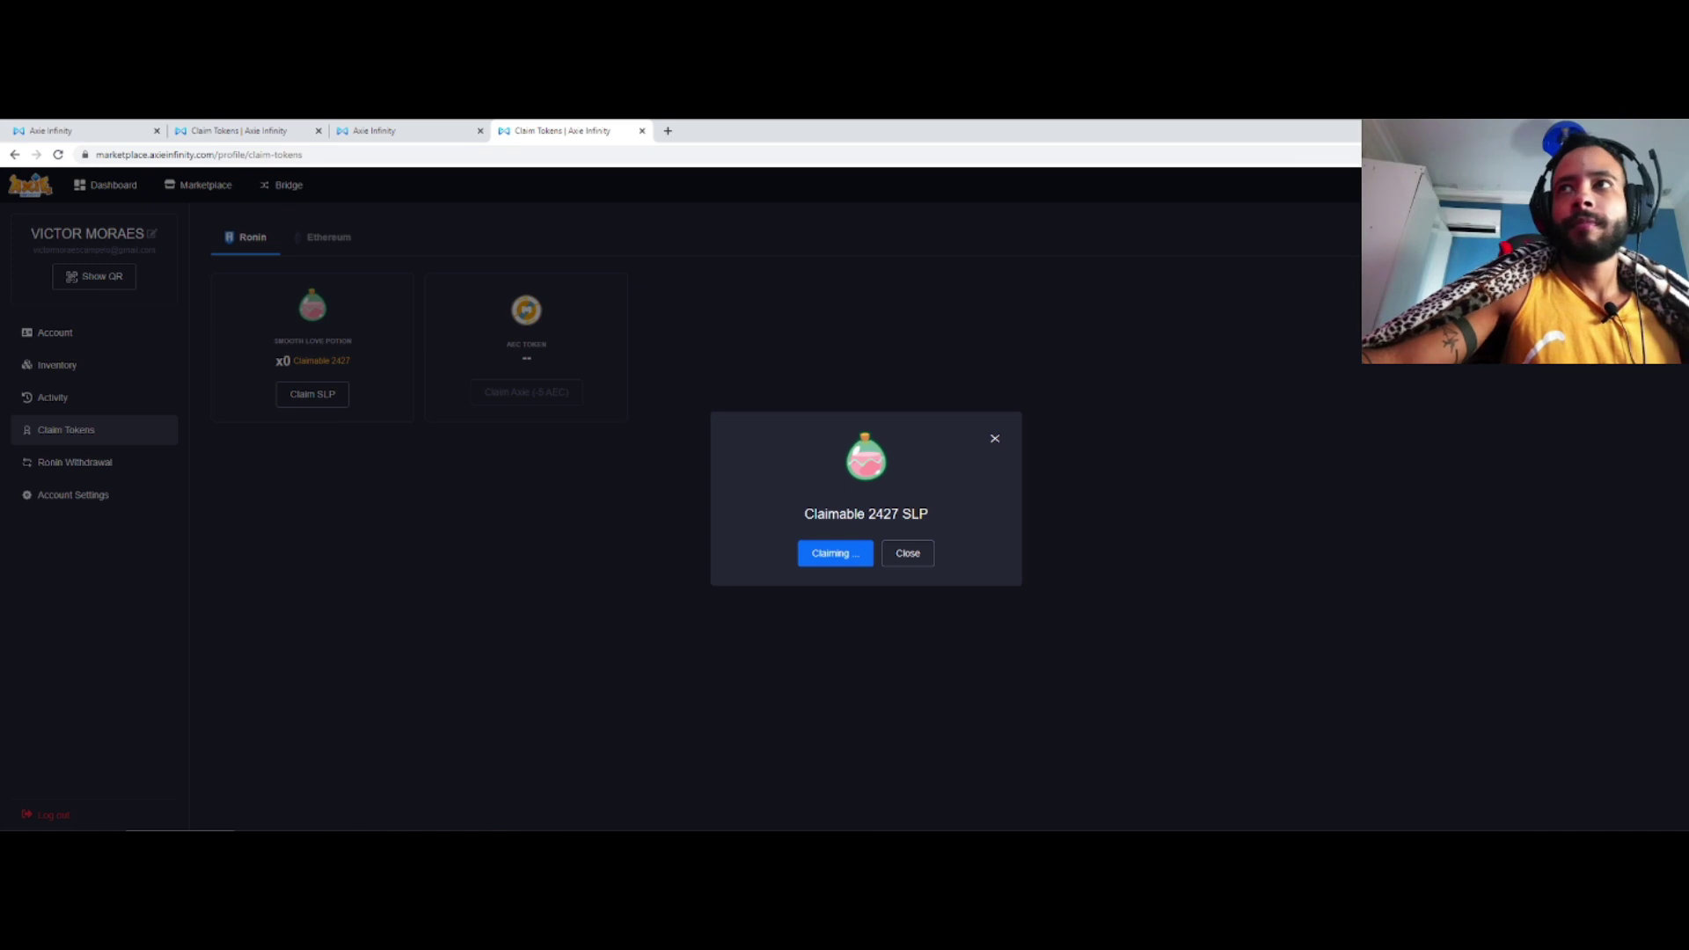
{"action": "left_click", "coordinate": [1417, 155]}
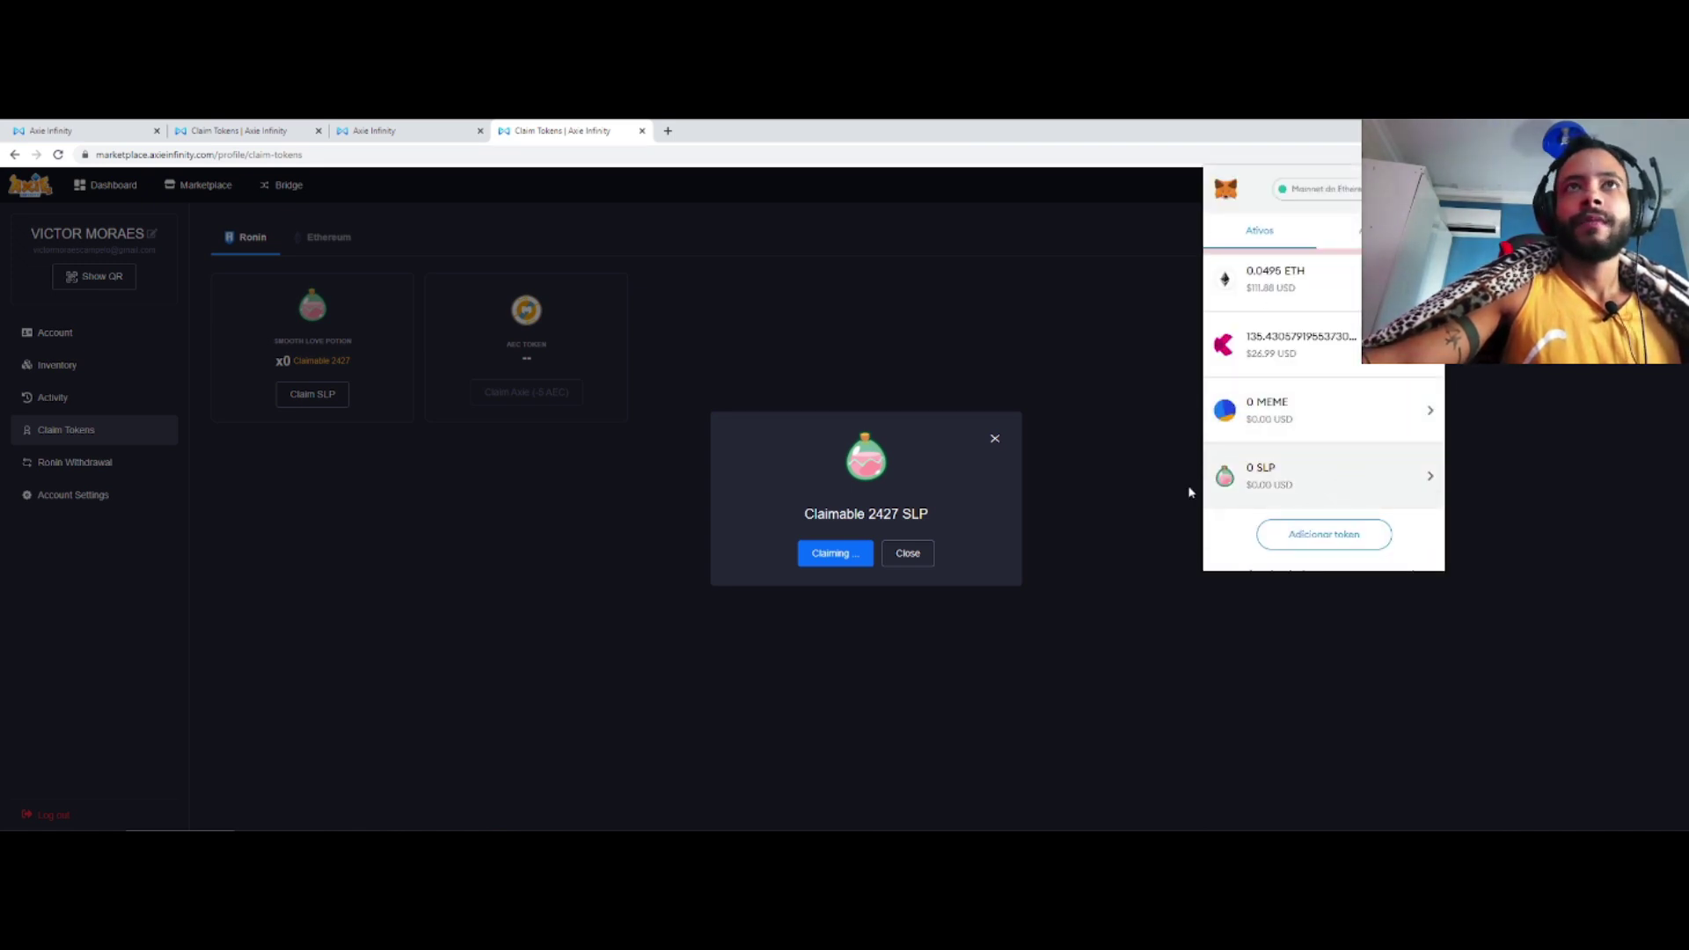
Open CoinMarketCap in a new tab and look up slp to open the Small Love Potion page.
{"action": "left_click", "coordinate": [668, 130]}
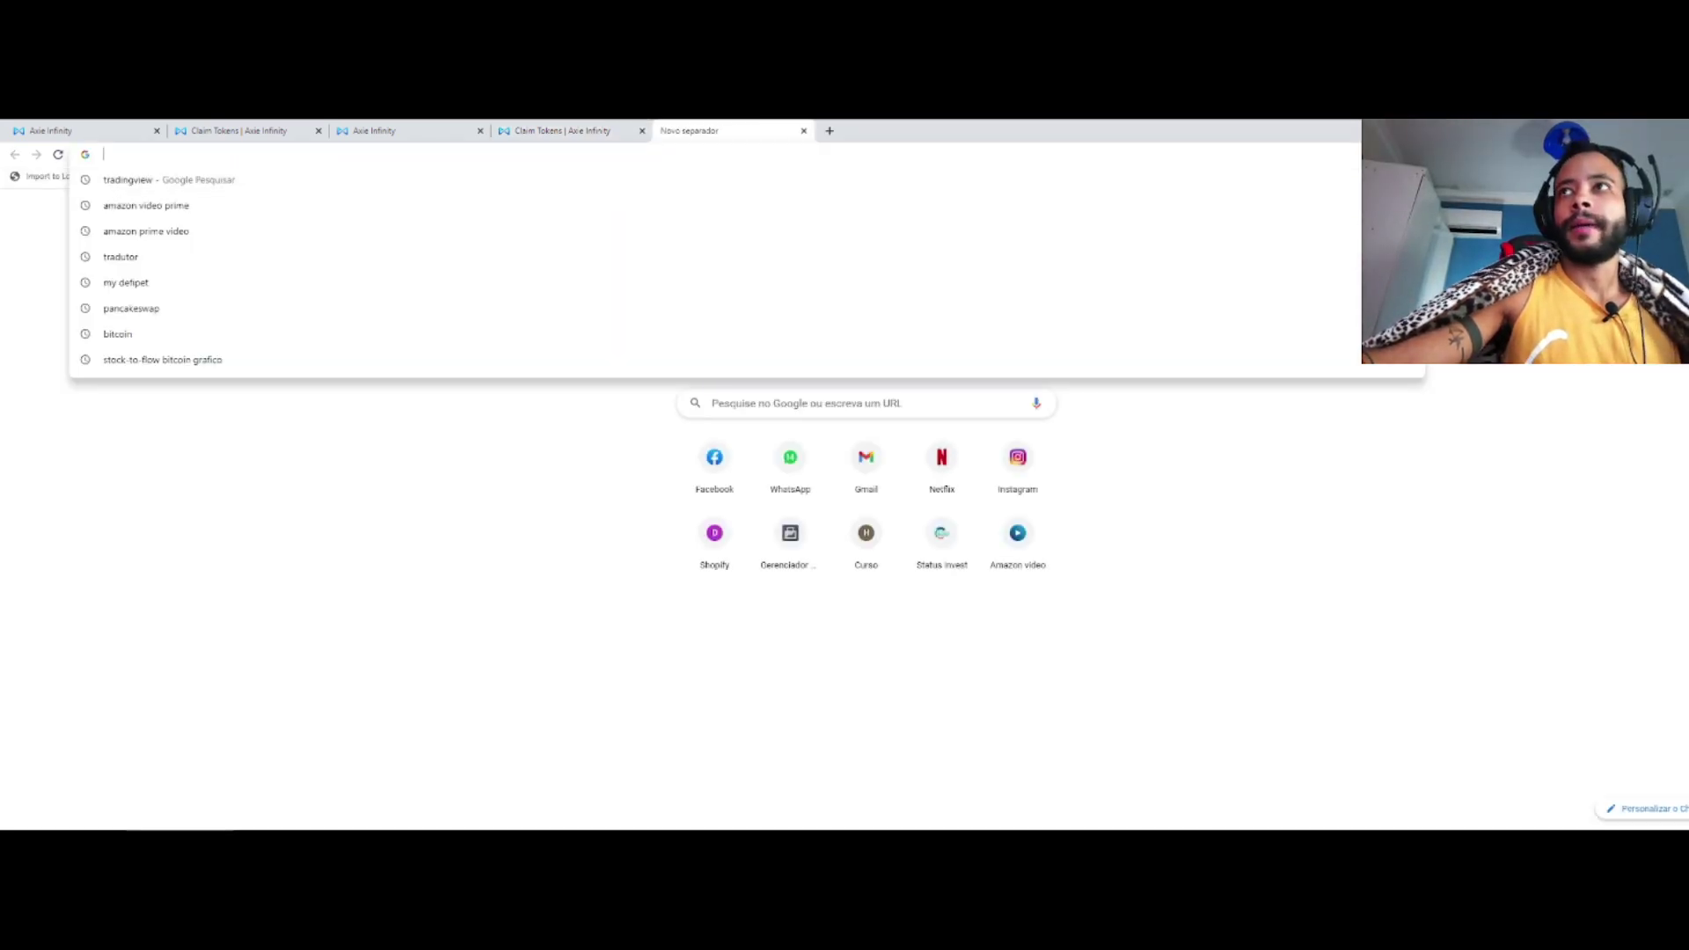
{"action": "left_click", "coordinate": [359, 159]}
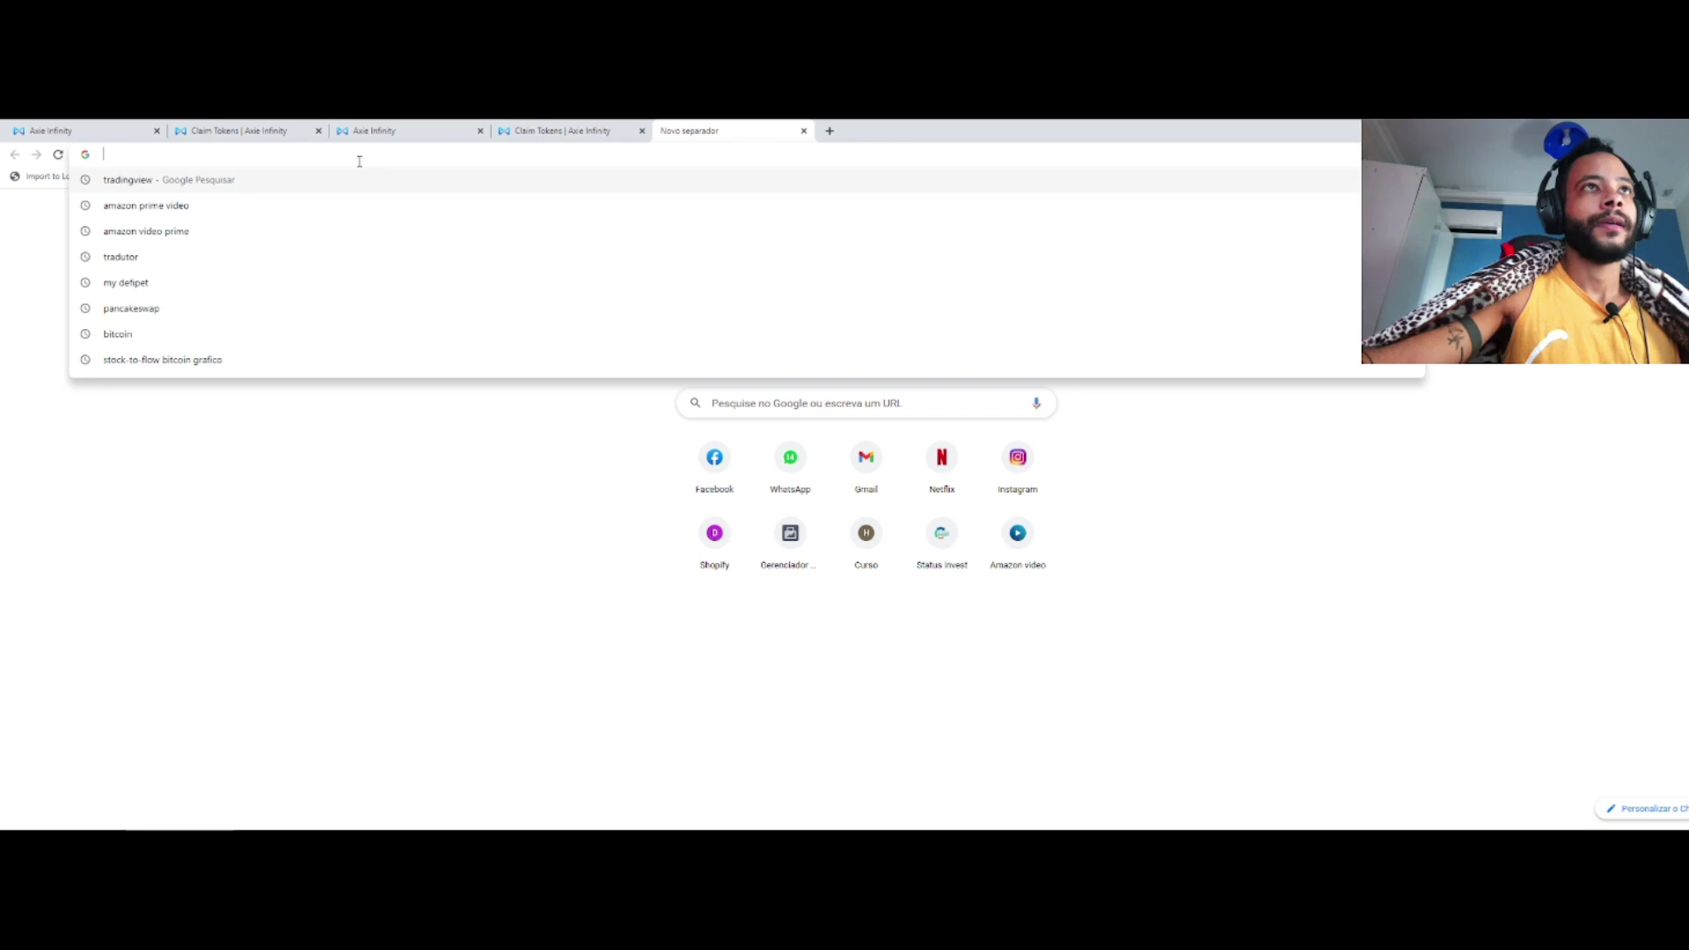
{"action": "type", "text": "coingecko.com/pt"}
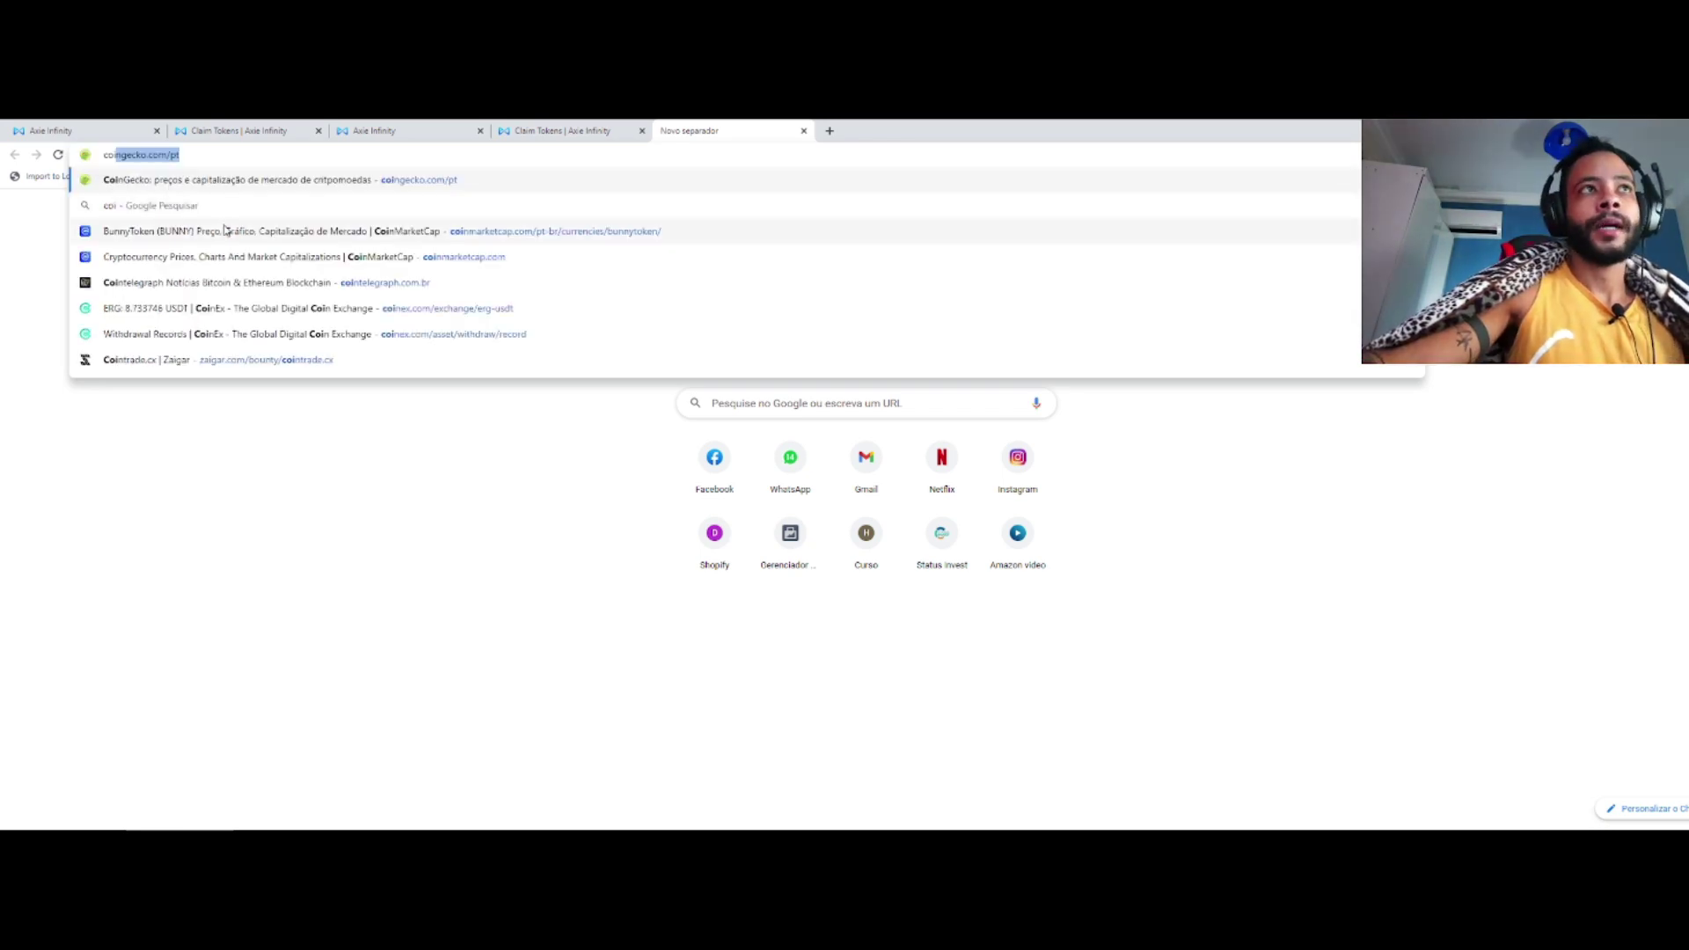
{"action": "left_click", "coordinate": [458, 255]}
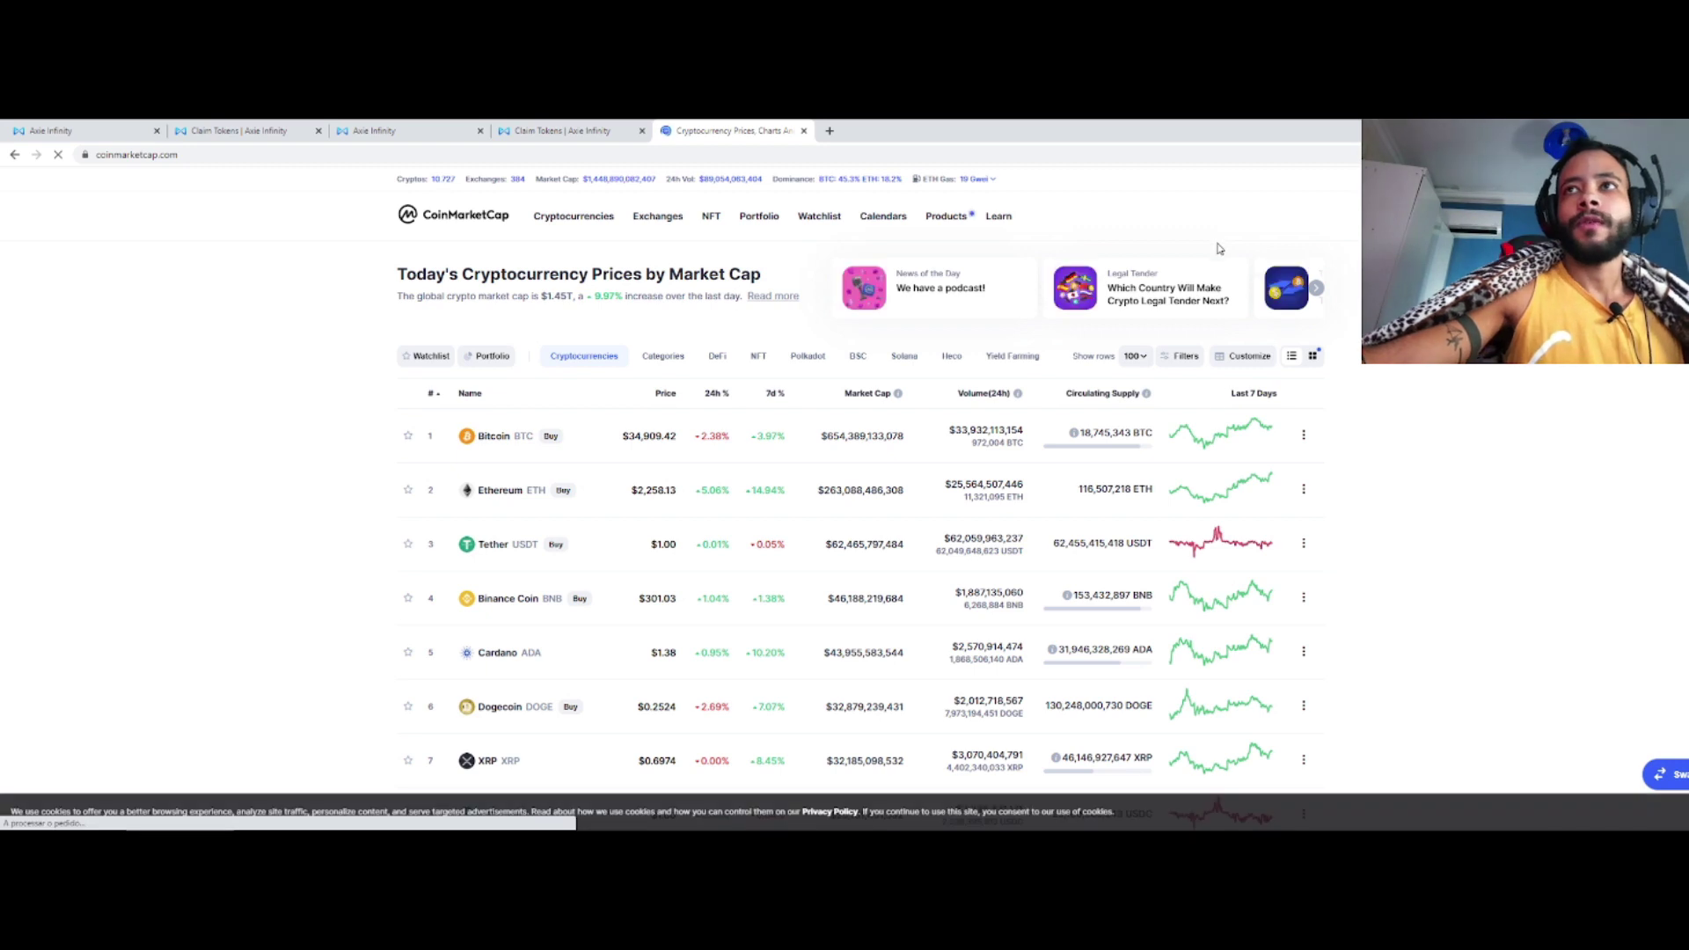
{"action": "left_click", "coordinate": [1231, 218]}
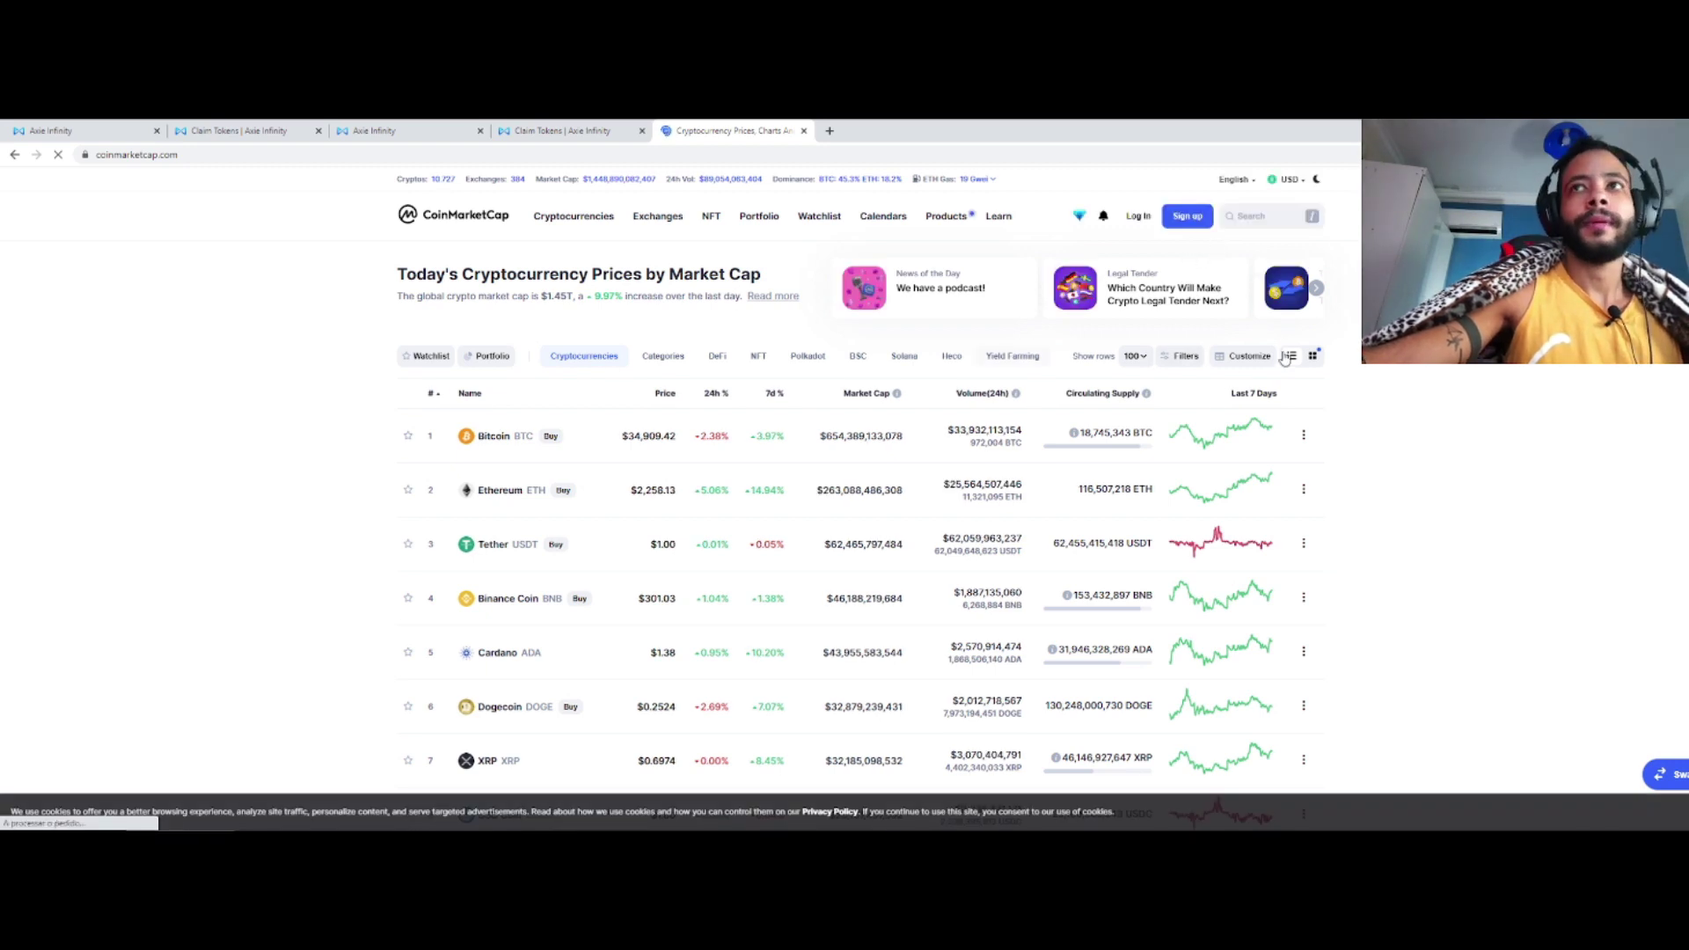
{"action": "type", "text": "slp"}
{"action": "left_click", "coordinate": [1206, 274]}
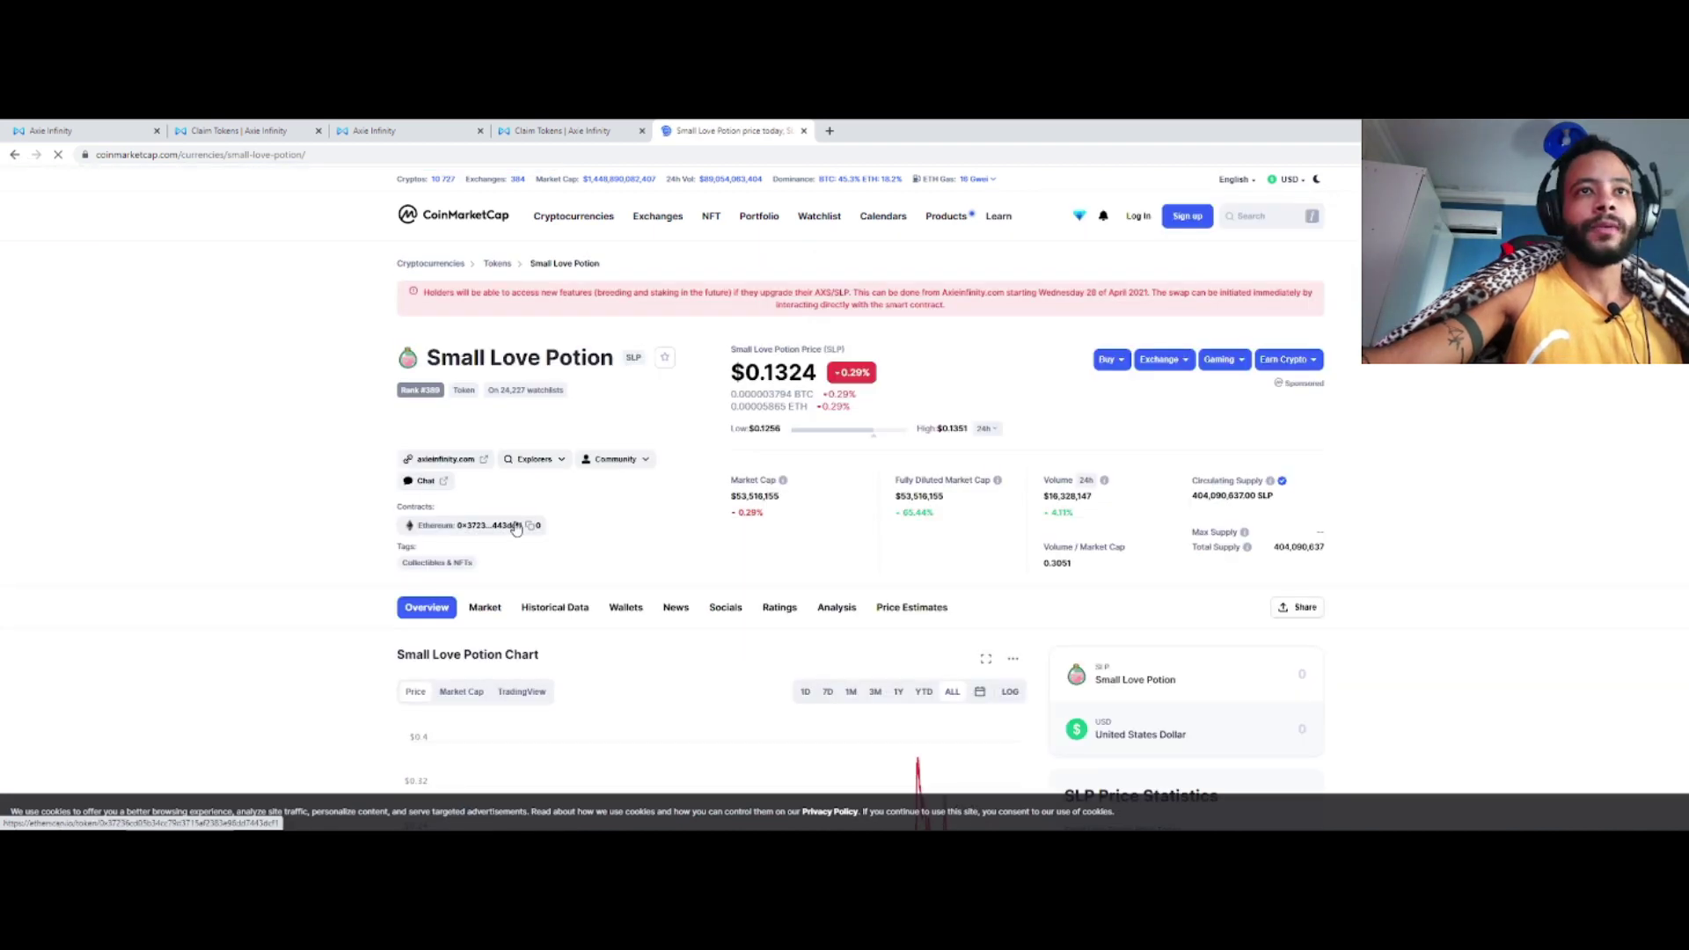
Try adding SLP to MetaMask as a custom token using its Ethereum contract address, backing out at the confirmation.
{"action": "left_click", "coordinate": [1434, 154]}
{"action": "scroll", "coordinate": [1365, 460], "scroll_direction": "down", "scroll_amount": 5}
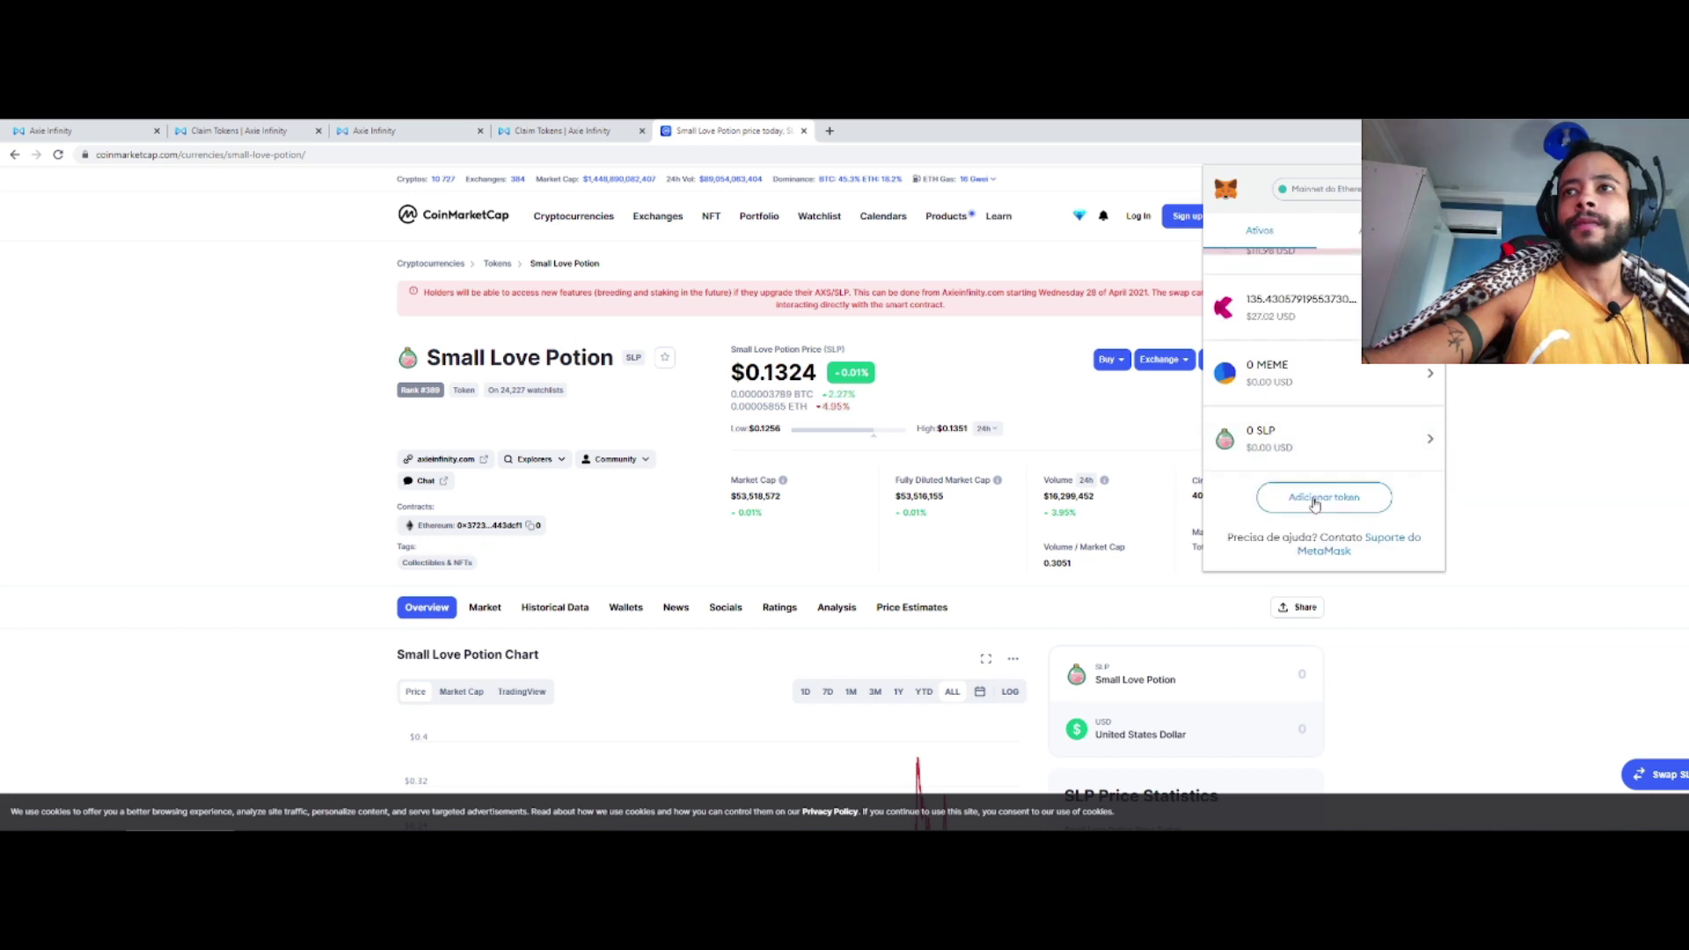
{"action": "left_click", "coordinate": [1320, 494]}
{"action": "left_click", "coordinate": [1352, 296]}
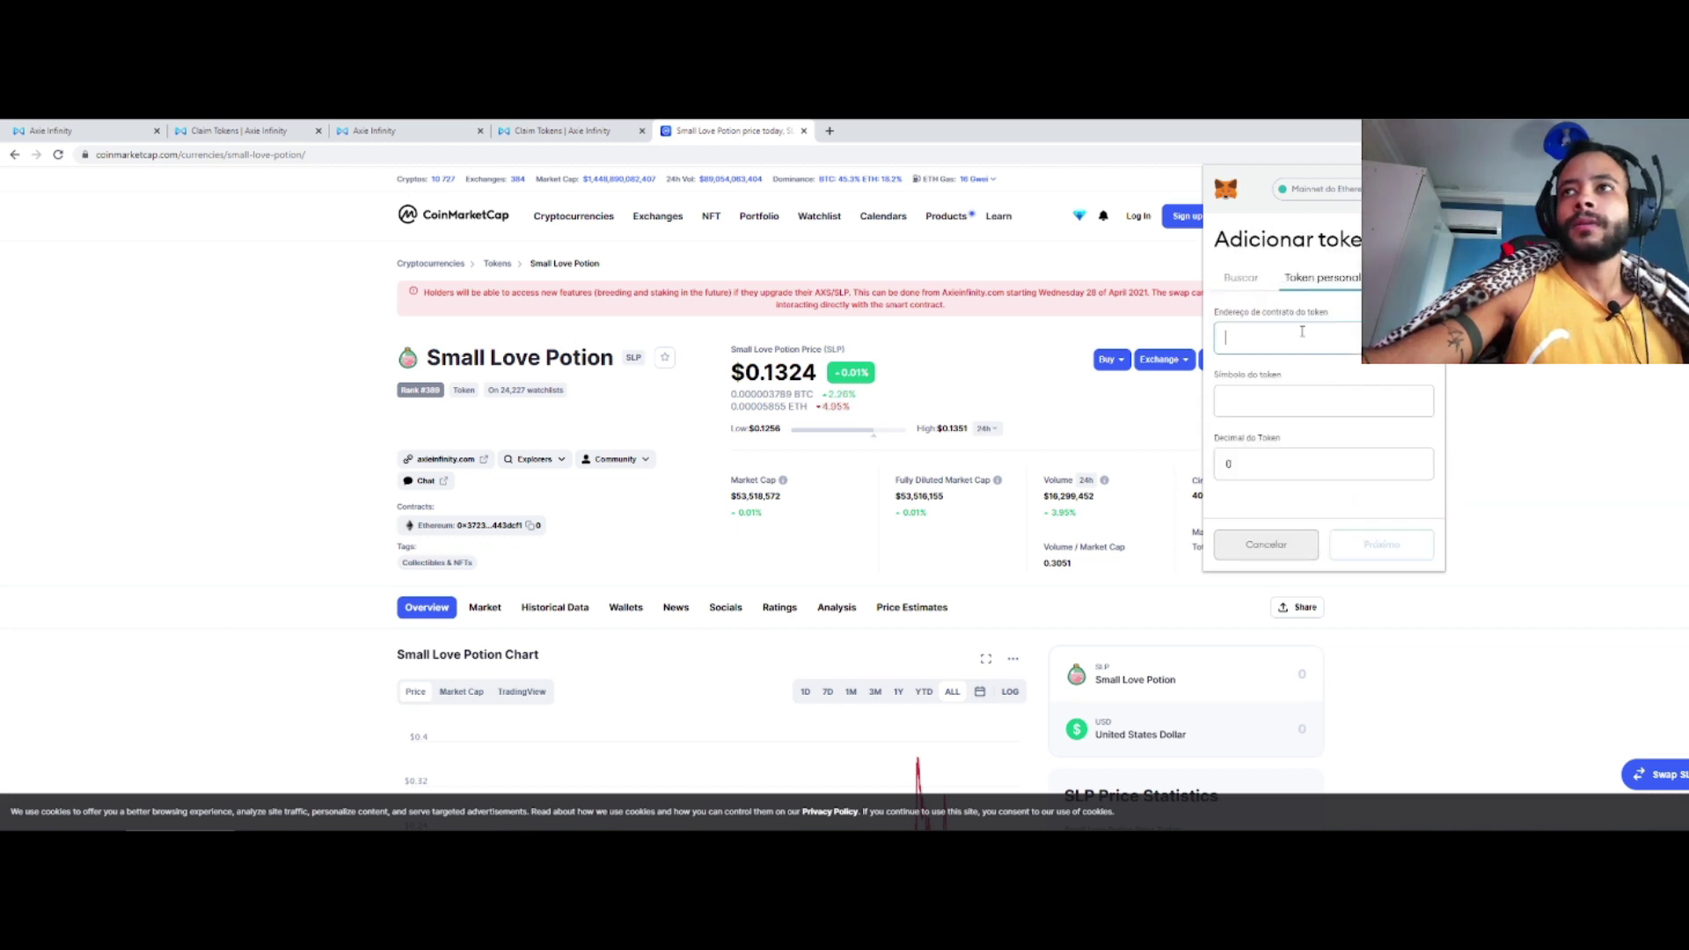
{"action": "left_click", "coordinate": [1320, 338]}
{"action": "left_click", "coordinate": [1321, 389]}
{"action": "left_click", "coordinate": [1321, 390]}
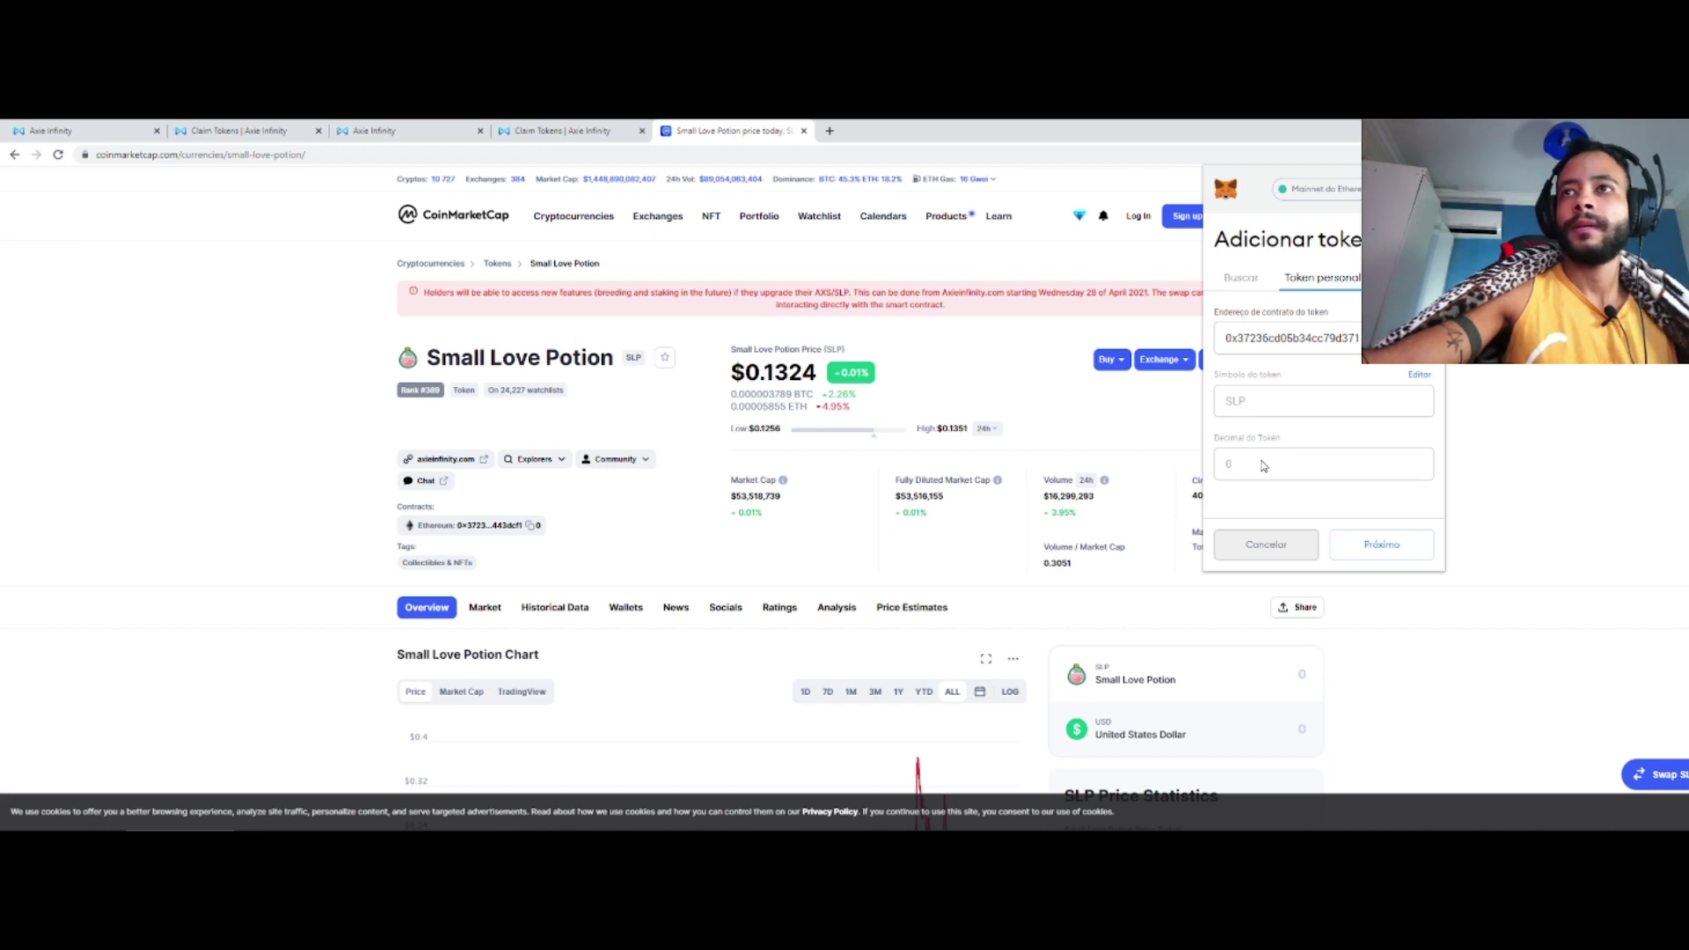
{"action": "left_click", "coordinate": [1351, 537]}
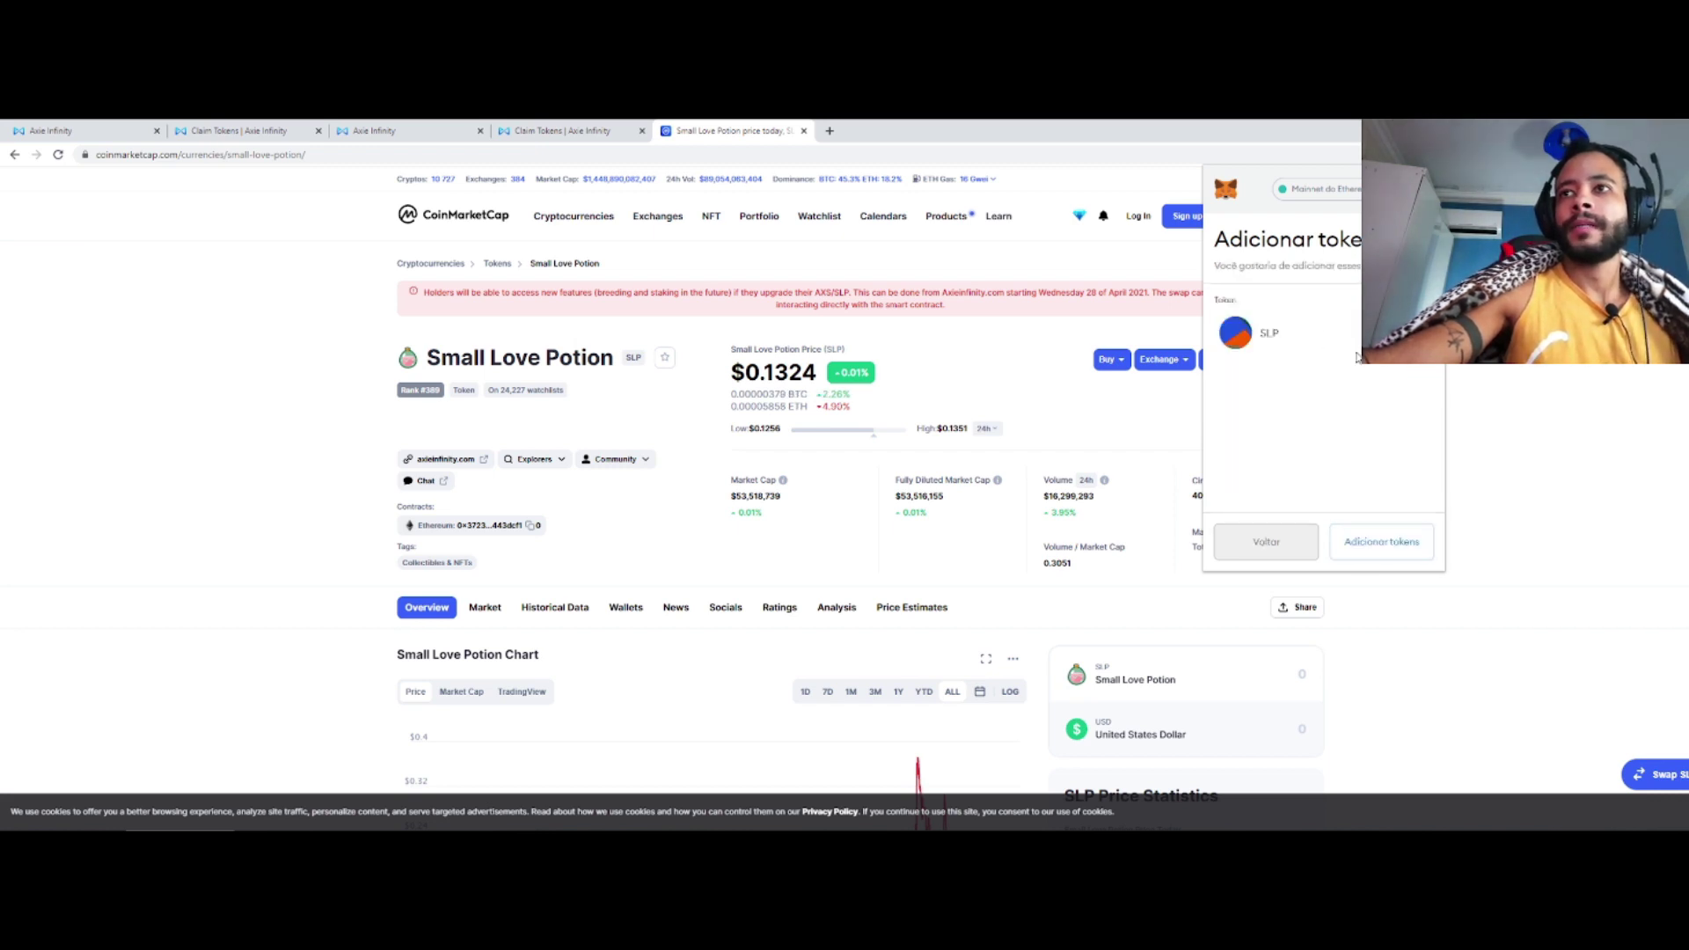
{"action": "left_click", "coordinate": [1285, 541]}
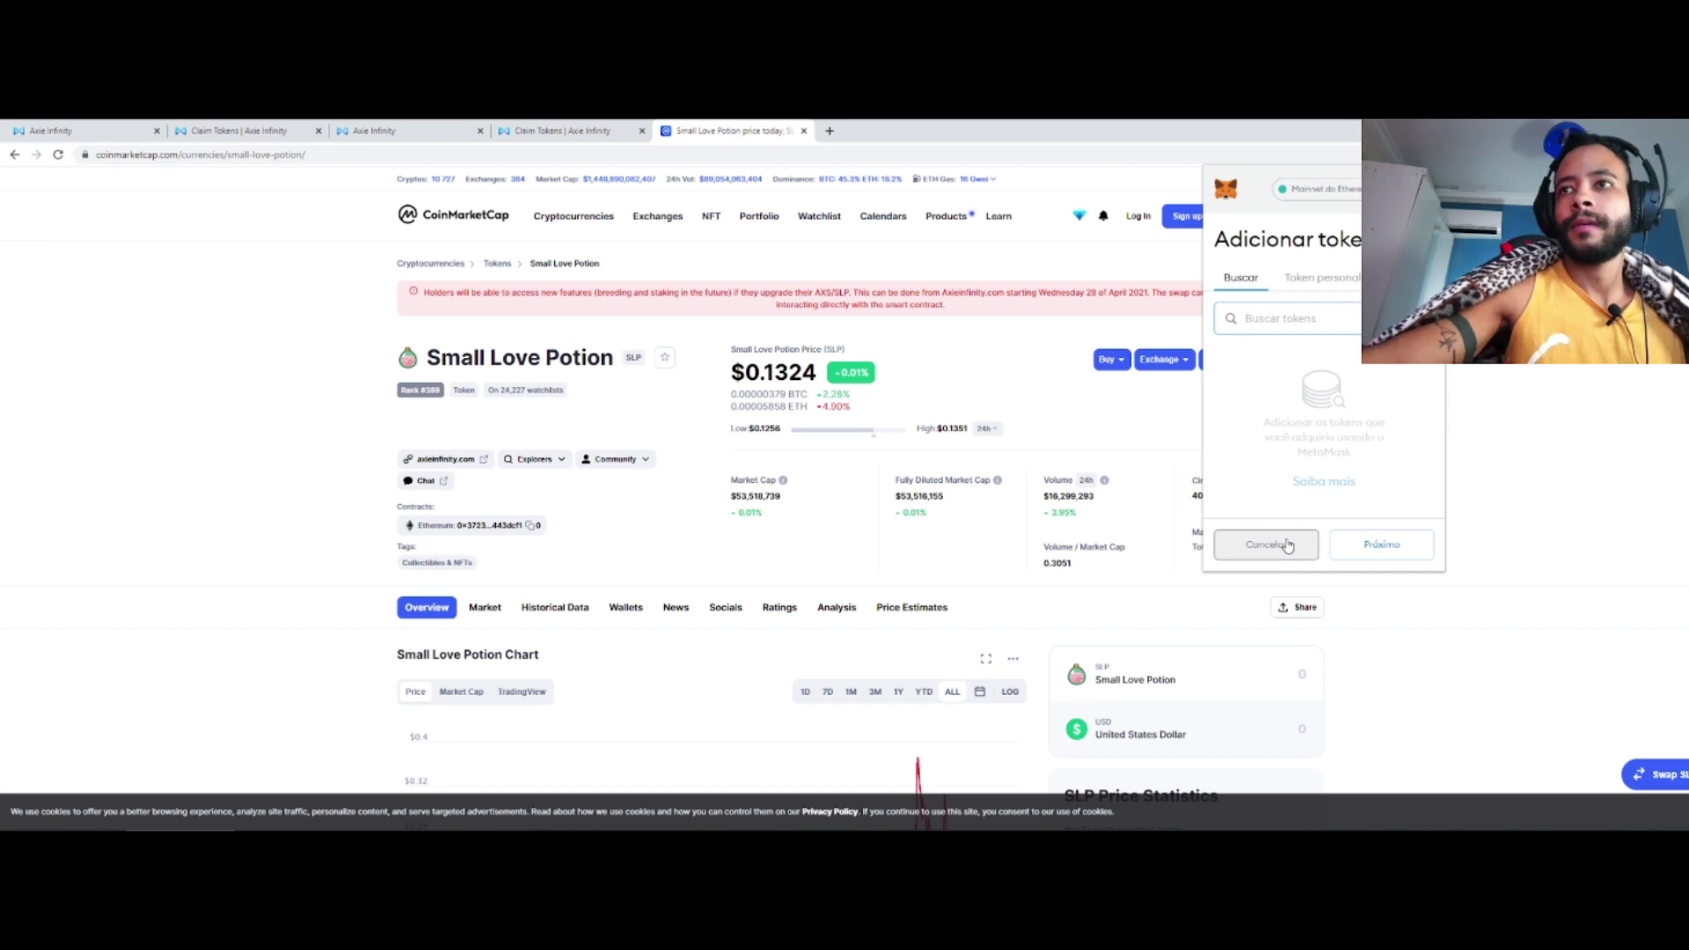
{"action": "left_click", "coordinate": [1287, 540]}
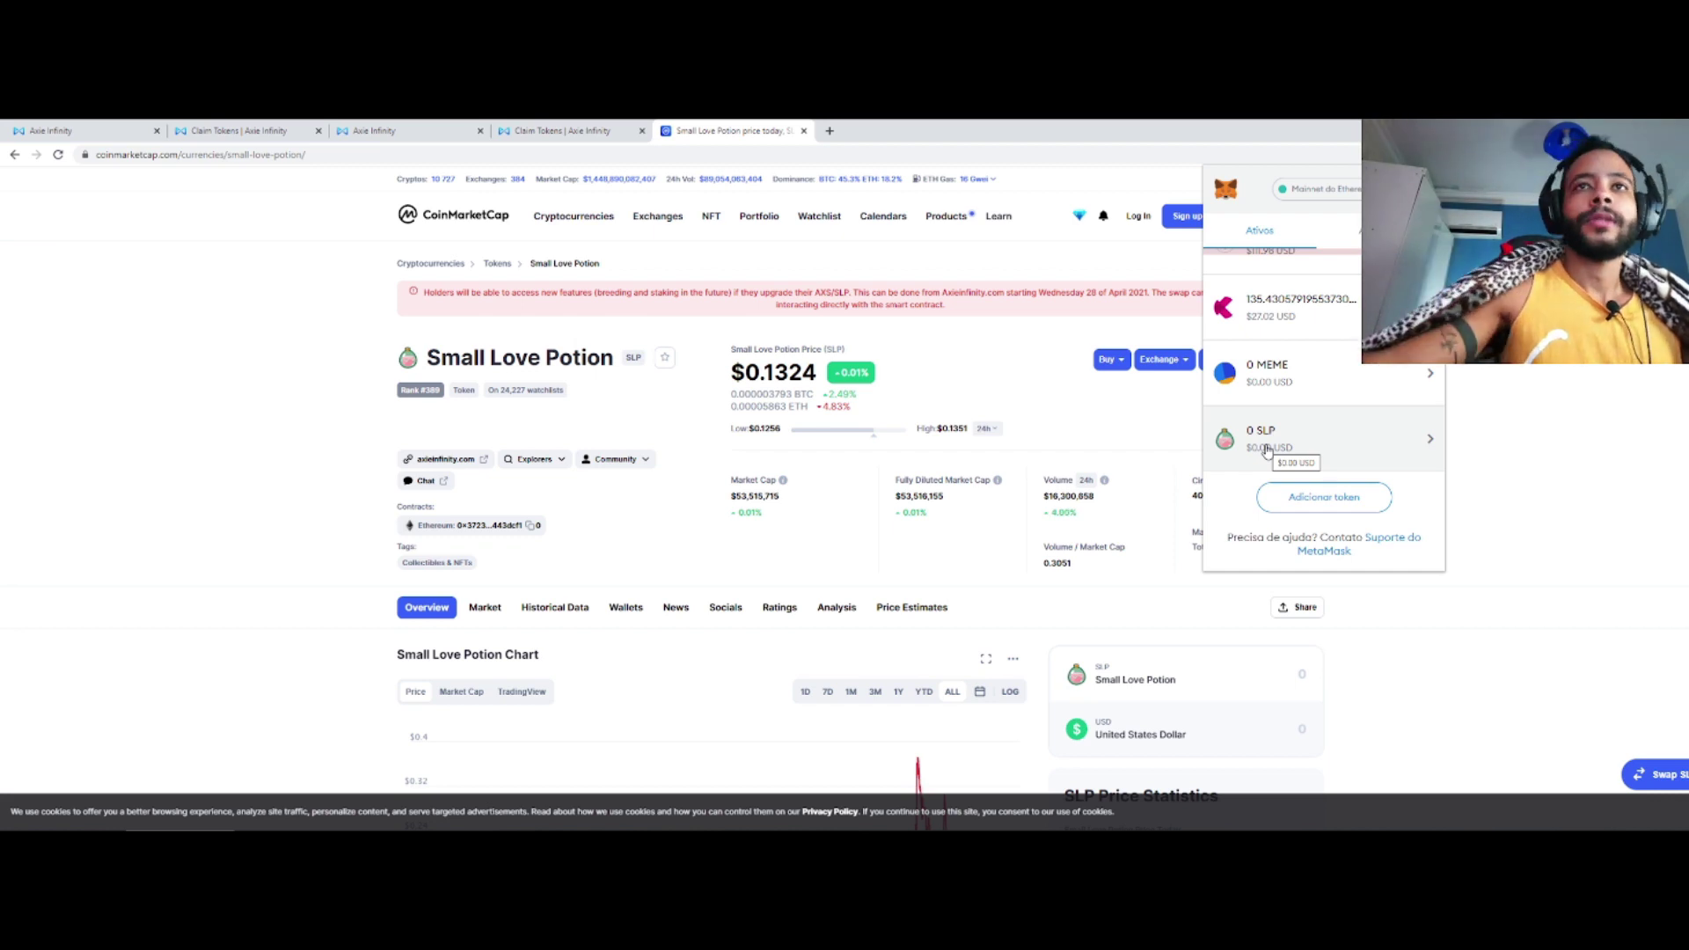
Review the ETH and SLP entries in MetaMask's asset list and close the Small Love Potion page.
{"action": "scroll", "coordinate": [1276, 445], "scroll_direction": "up", "scroll_amount": 3}
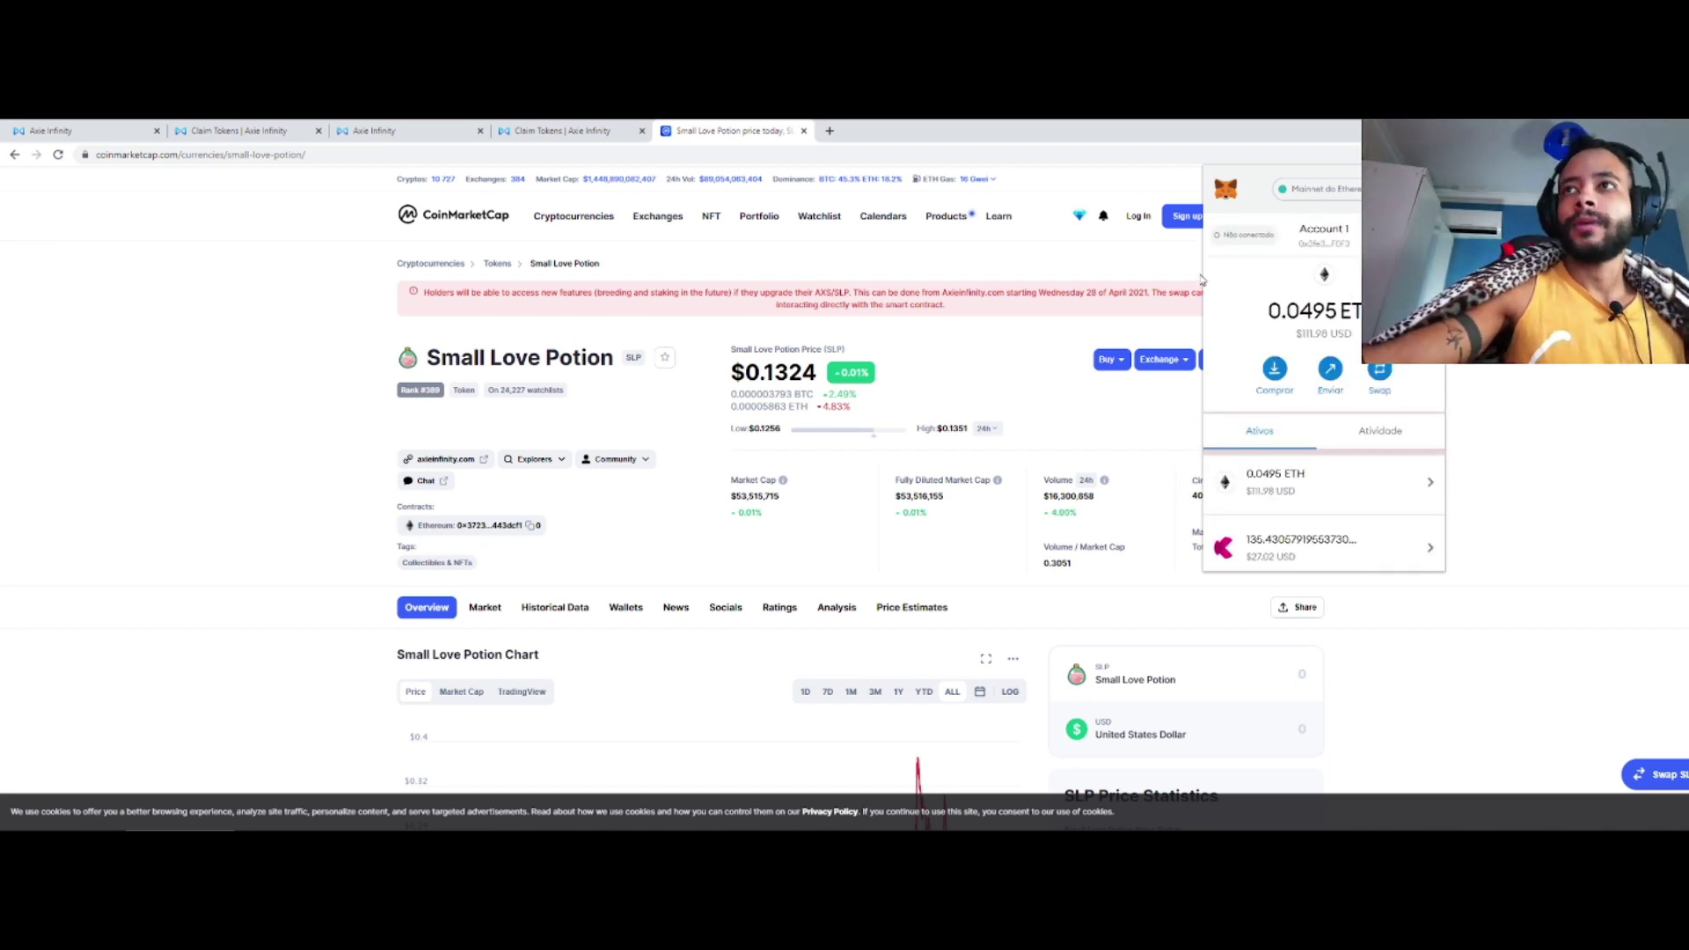
{"action": "scroll", "coordinate": [1314, 434], "scroll_direction": "down", "scroll_amount": 3}
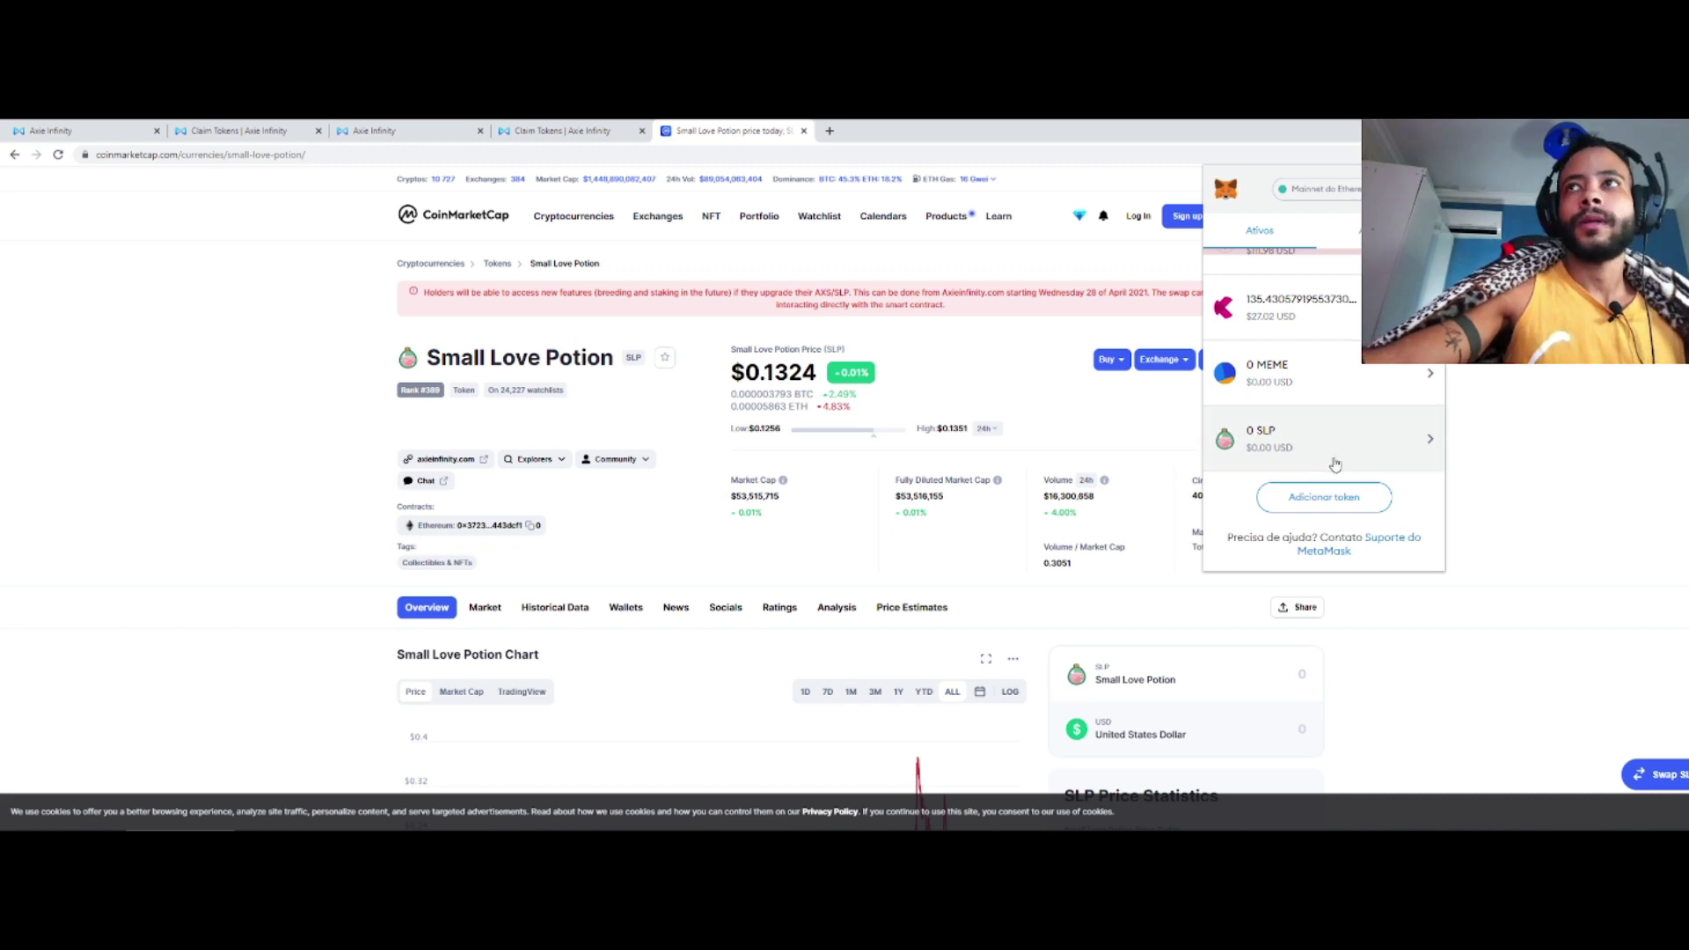
{"action": "scroll", "coordinate": [1331, 463], "scroll_direction": "up", "scroll_amount": 3}
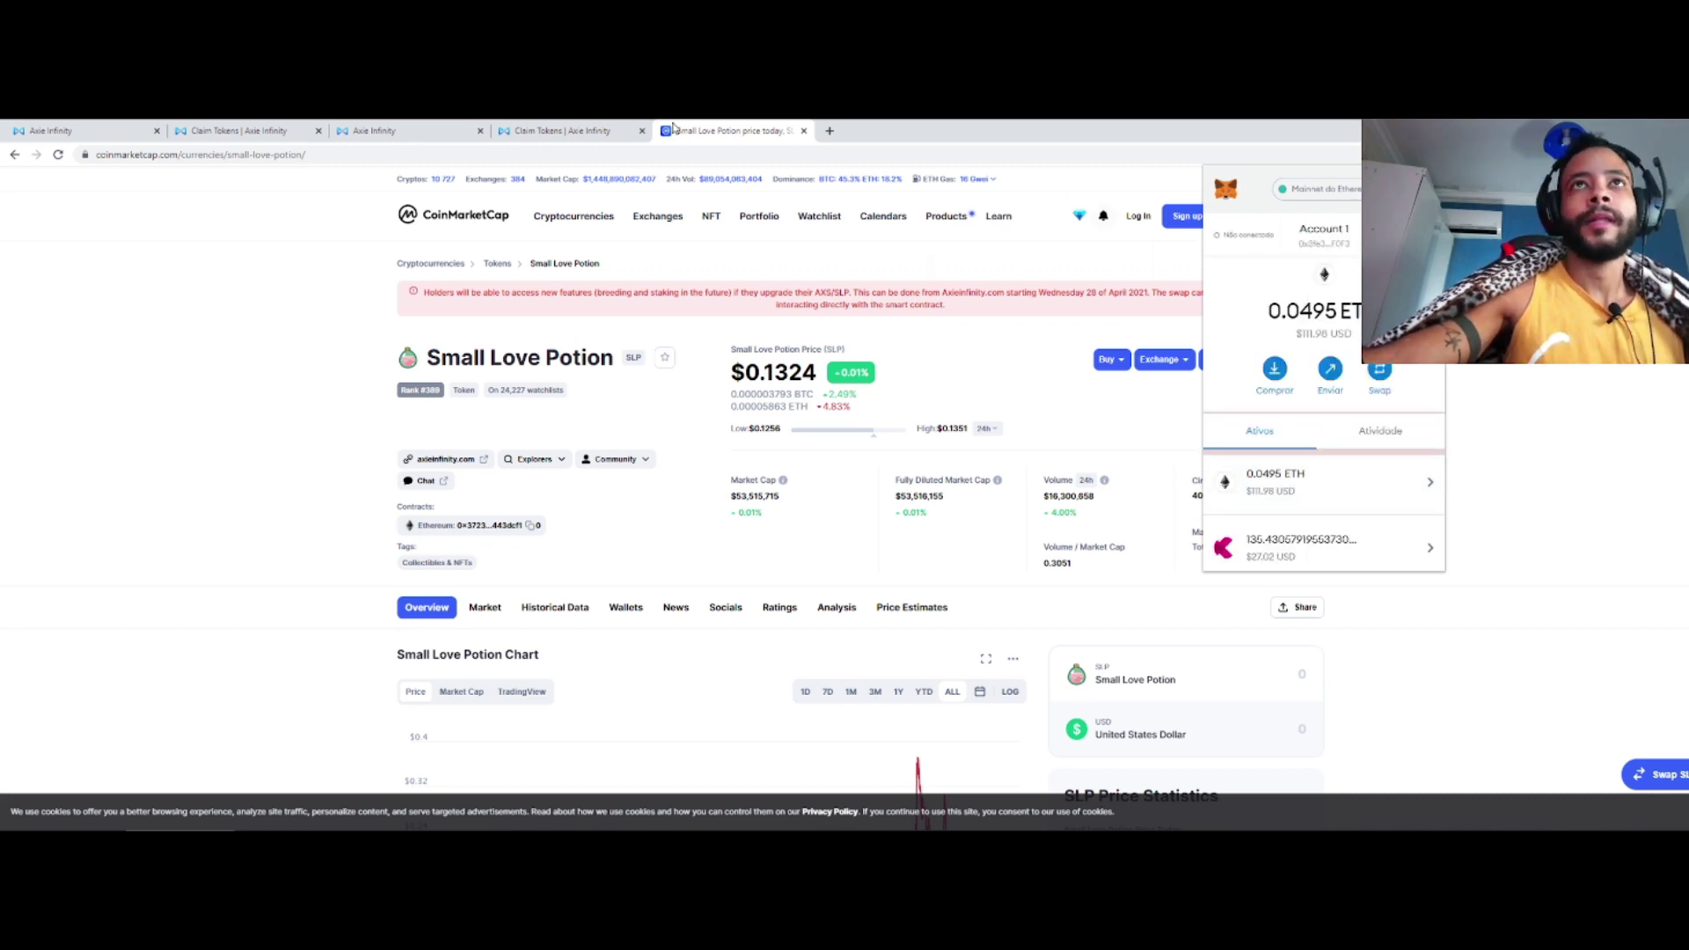
{"action": "left_click", "coordinate": [803, 130]}
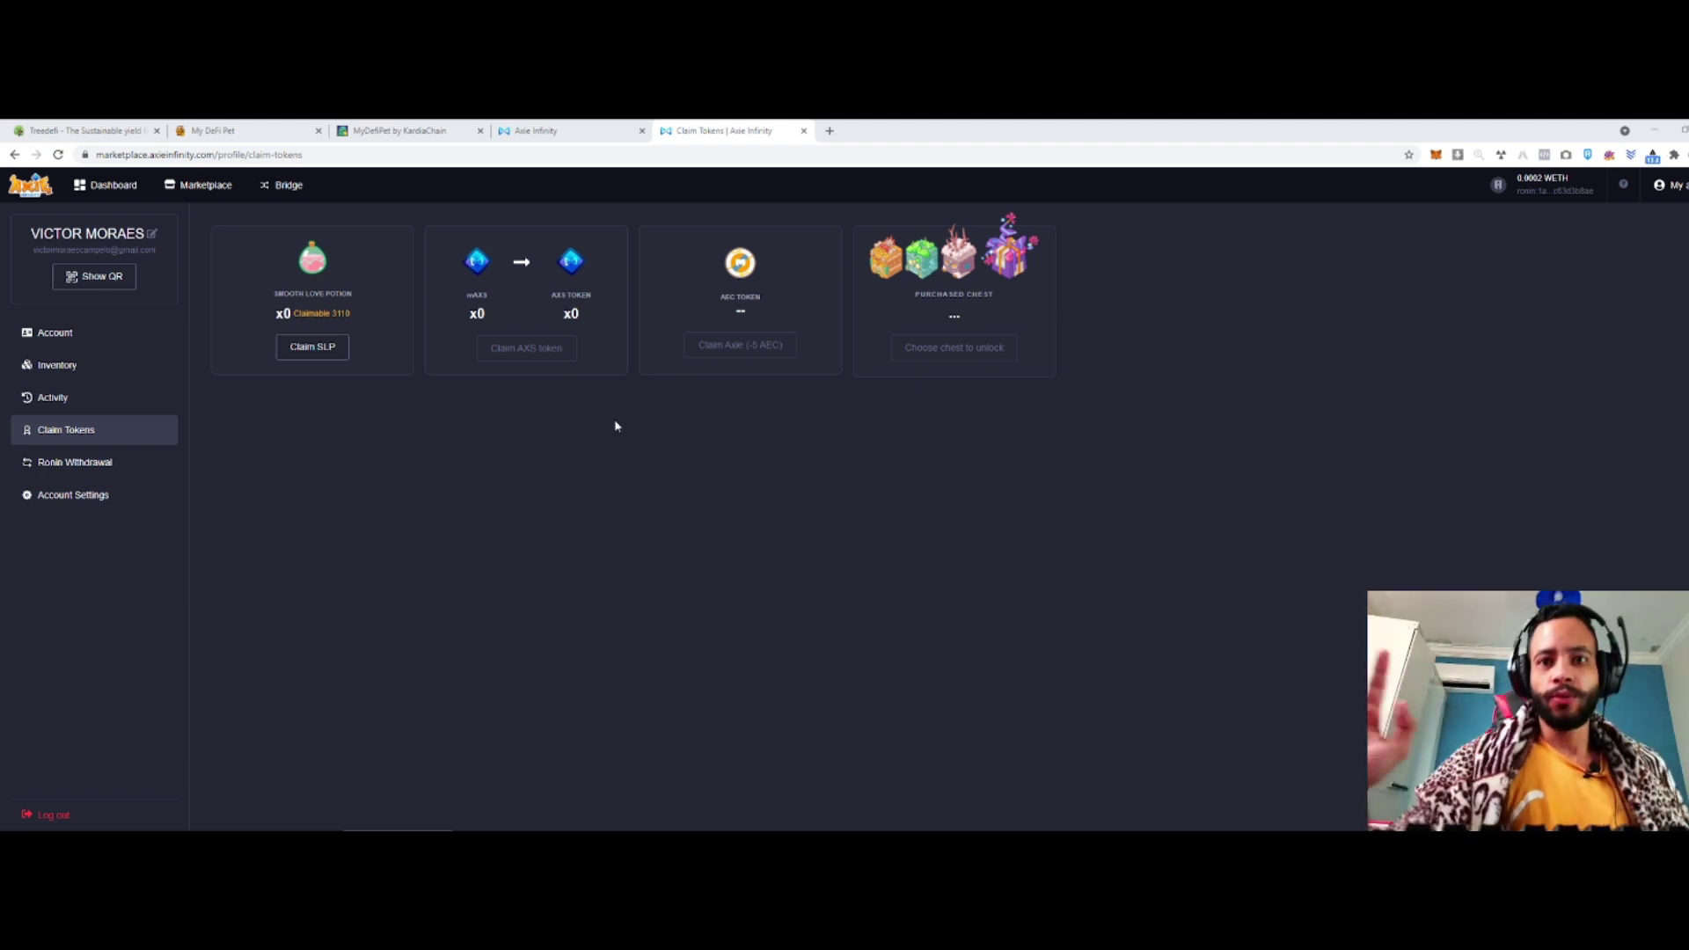
{"action": "left_click_drag", "start_coordinate": [332, 313], "coordinate": [358, 318]}
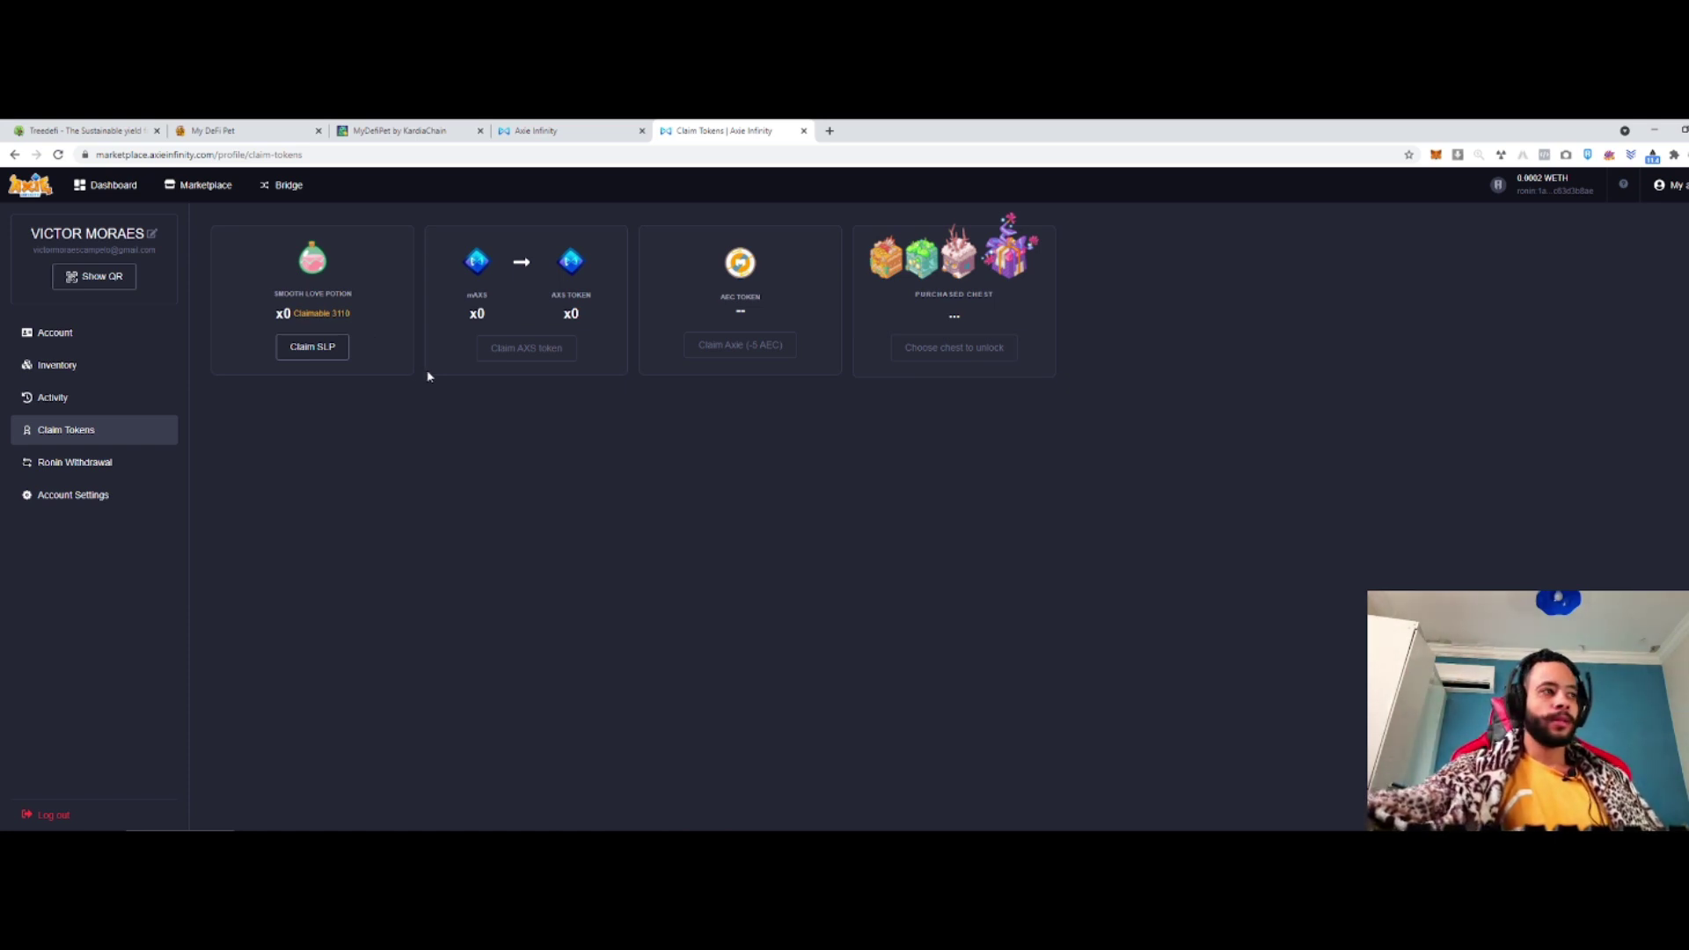
{"action": "left_click", "coordinate": [342, 349]}
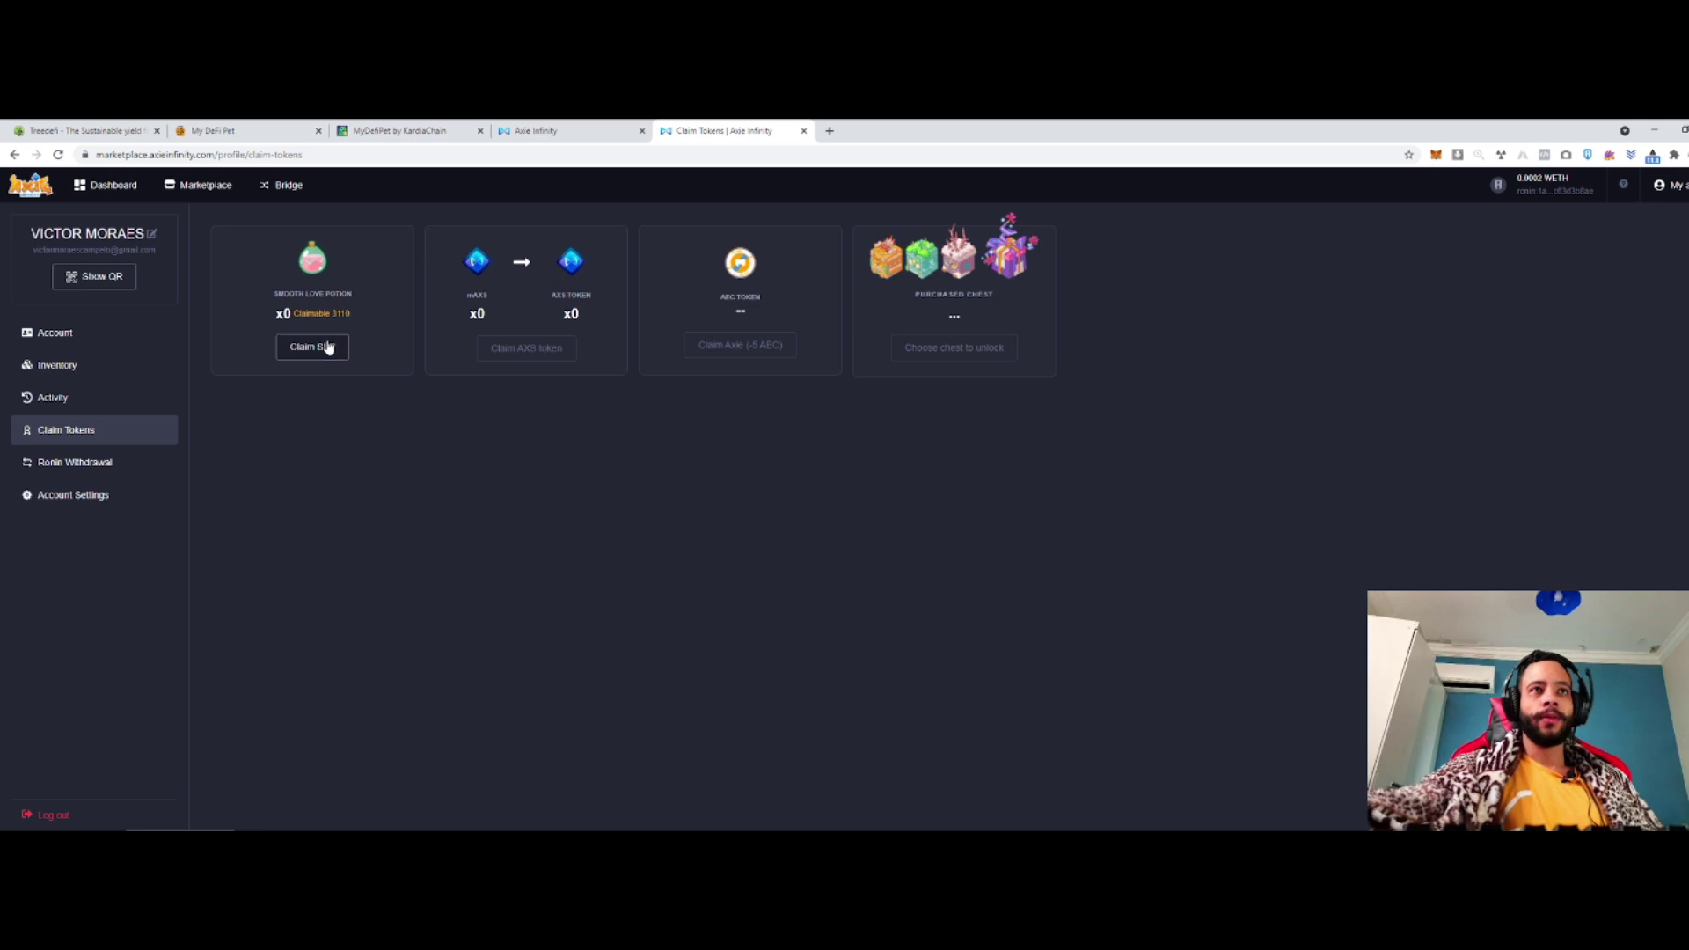
{"action": "left_click", "coordinate": [1639, 281]}
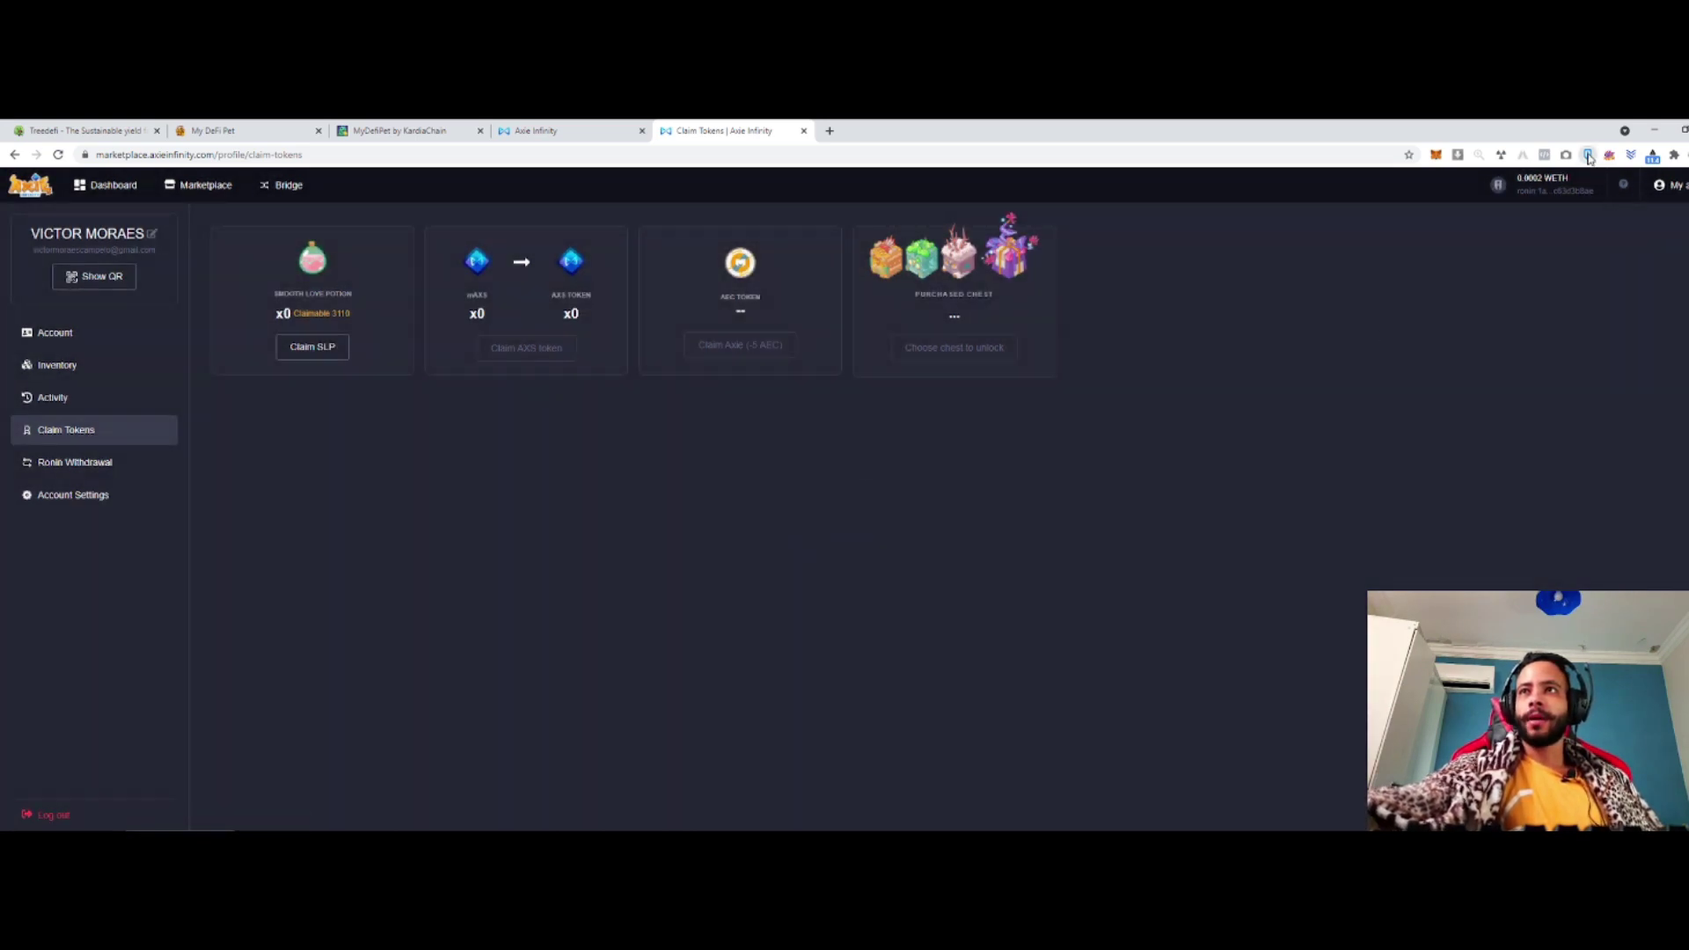
Open MetaMask to view Account 1 and its network selection, and close the wallet.
{"action": "left_click", "coordinate": [1436, 154]}
{"action": "left_click", "coordinate": [1317, 188]}
{"action": "left_click", "coordinate": [1329, 247]}
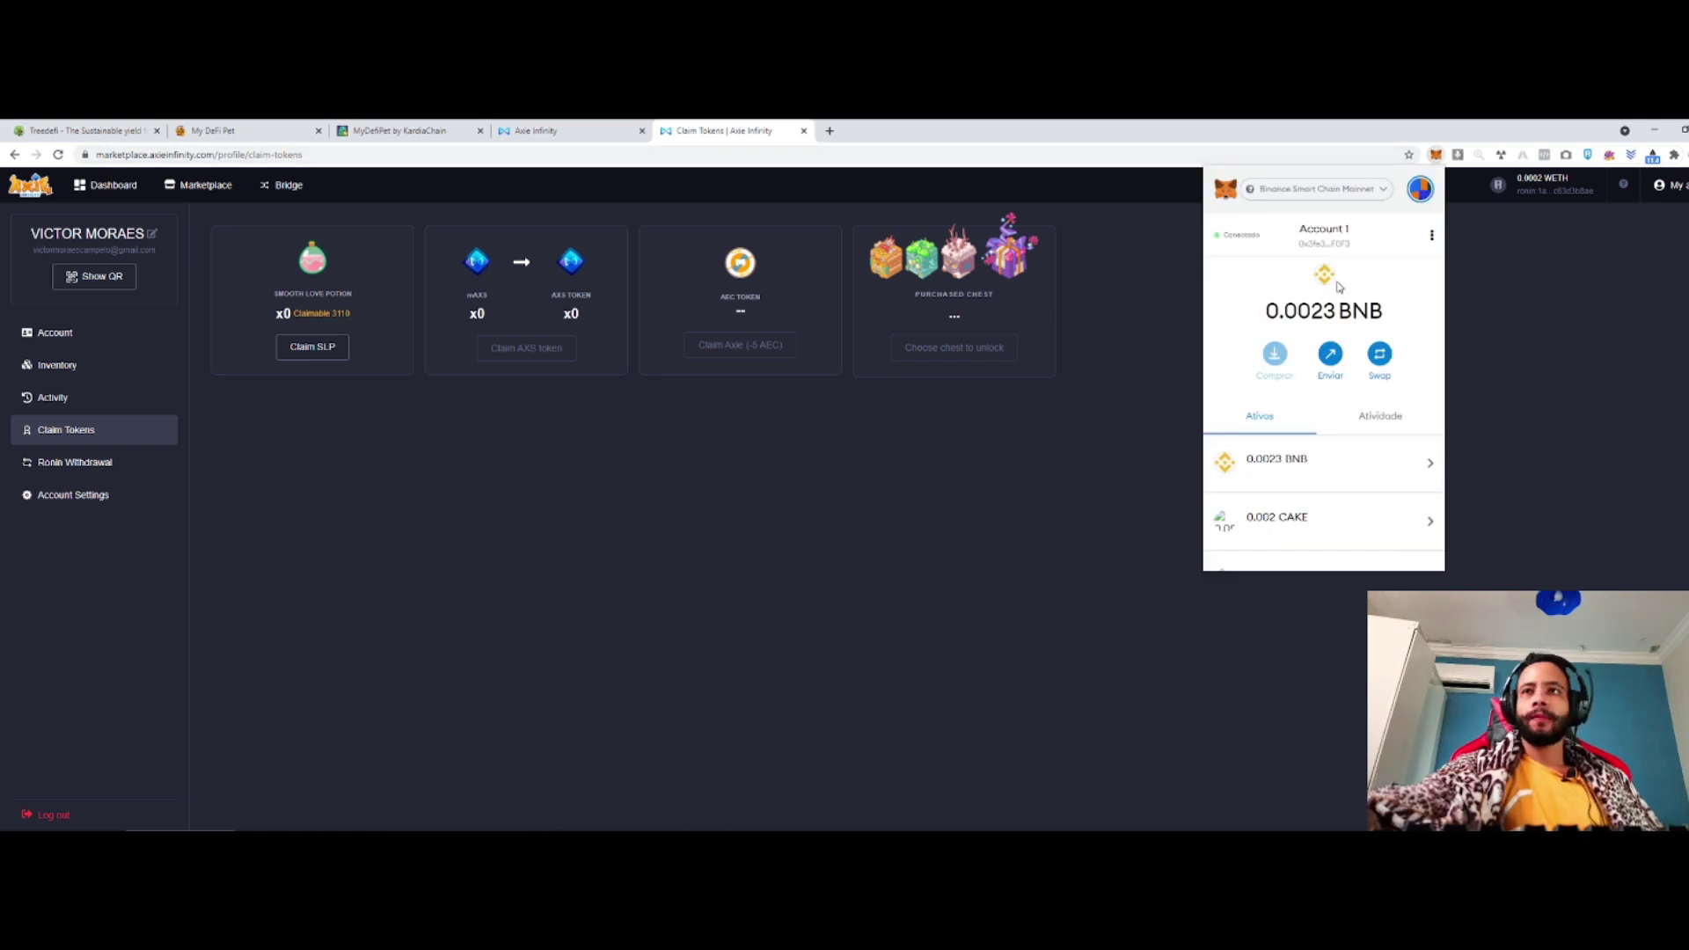
{"action": "left_click", "coordinate": [1559, 326]}
Claim the available SLP, confirm the transaction in the Ronin window, and open the Ronin wallet's assets.
{"action": "left_click", "coordinate": [313, 346]}
{"action": "left_click", "coordinate": [835, 553]}
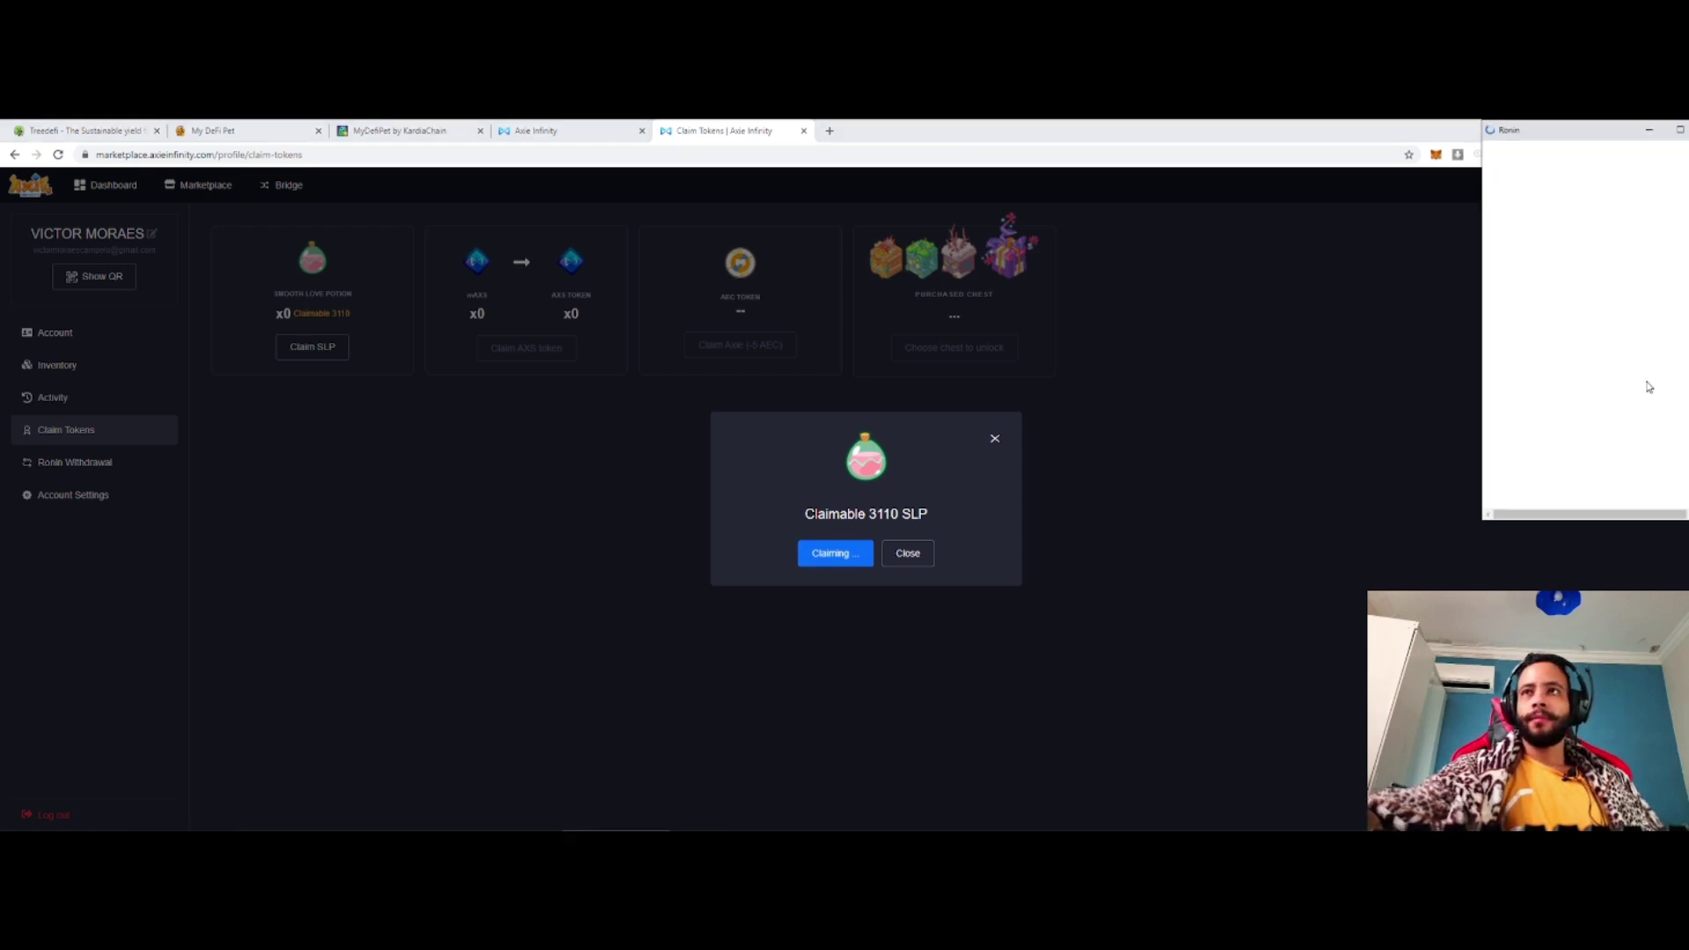
{"action": "scroll", "coordinate": [1651, 387], "scroll_direction": "down", "scroll_amount": 1}
{"action": "left_click", "coordinate": [1681, 477]}
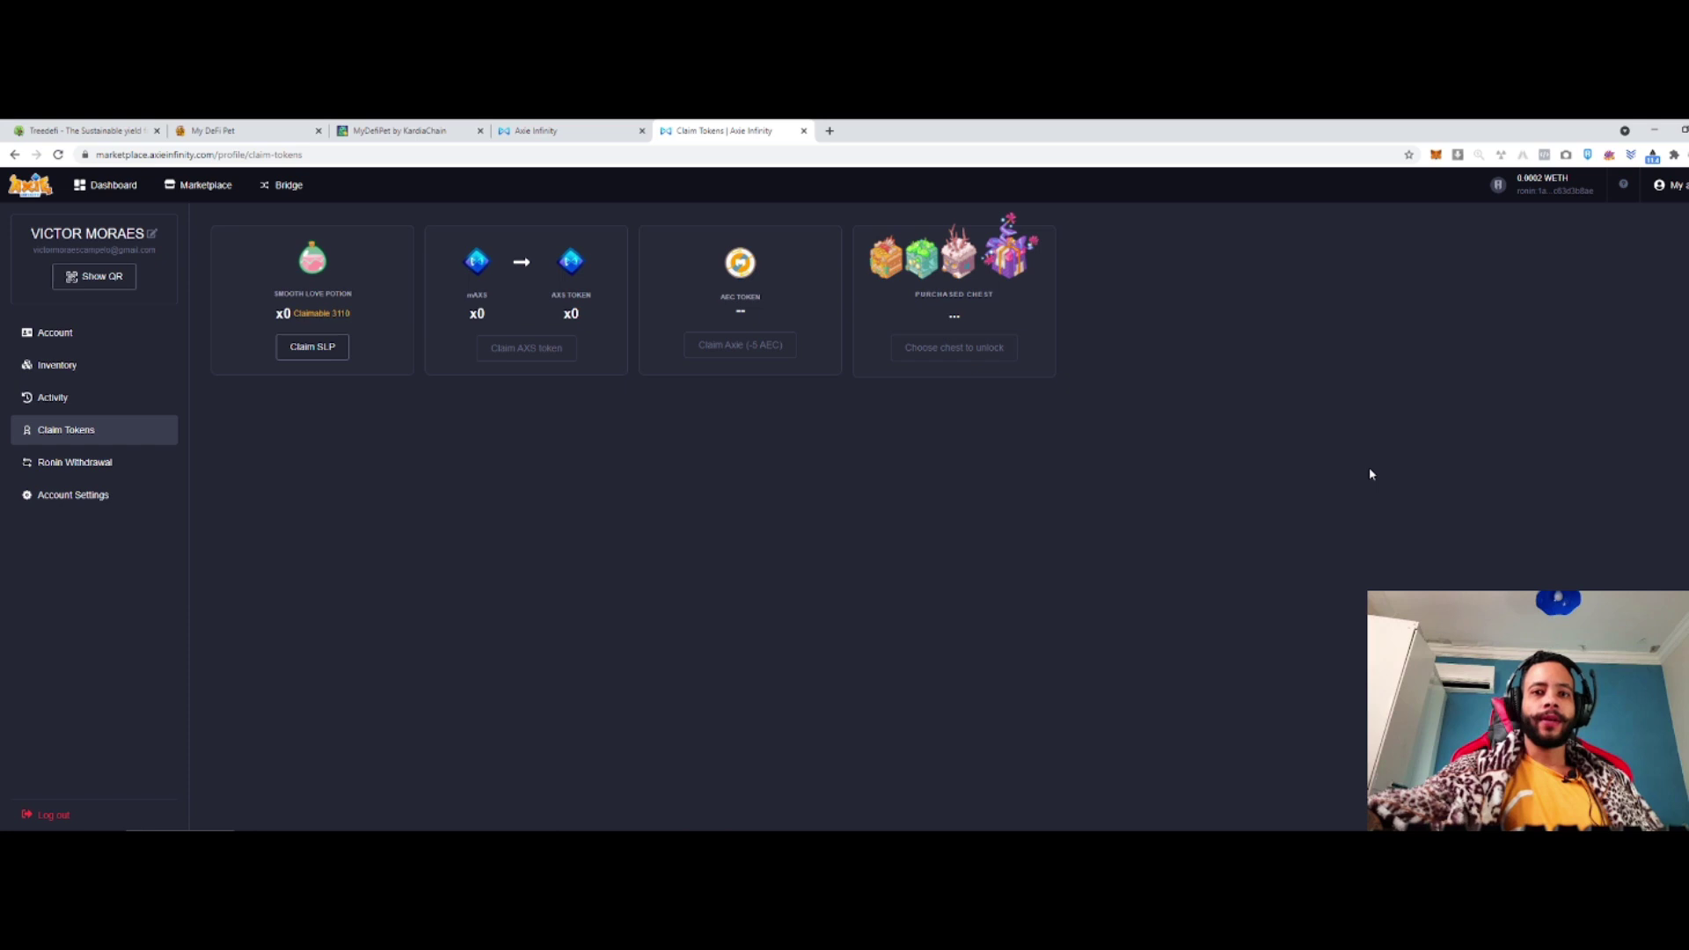
{"action": "left_click", "coordinate": [1587, 155]}
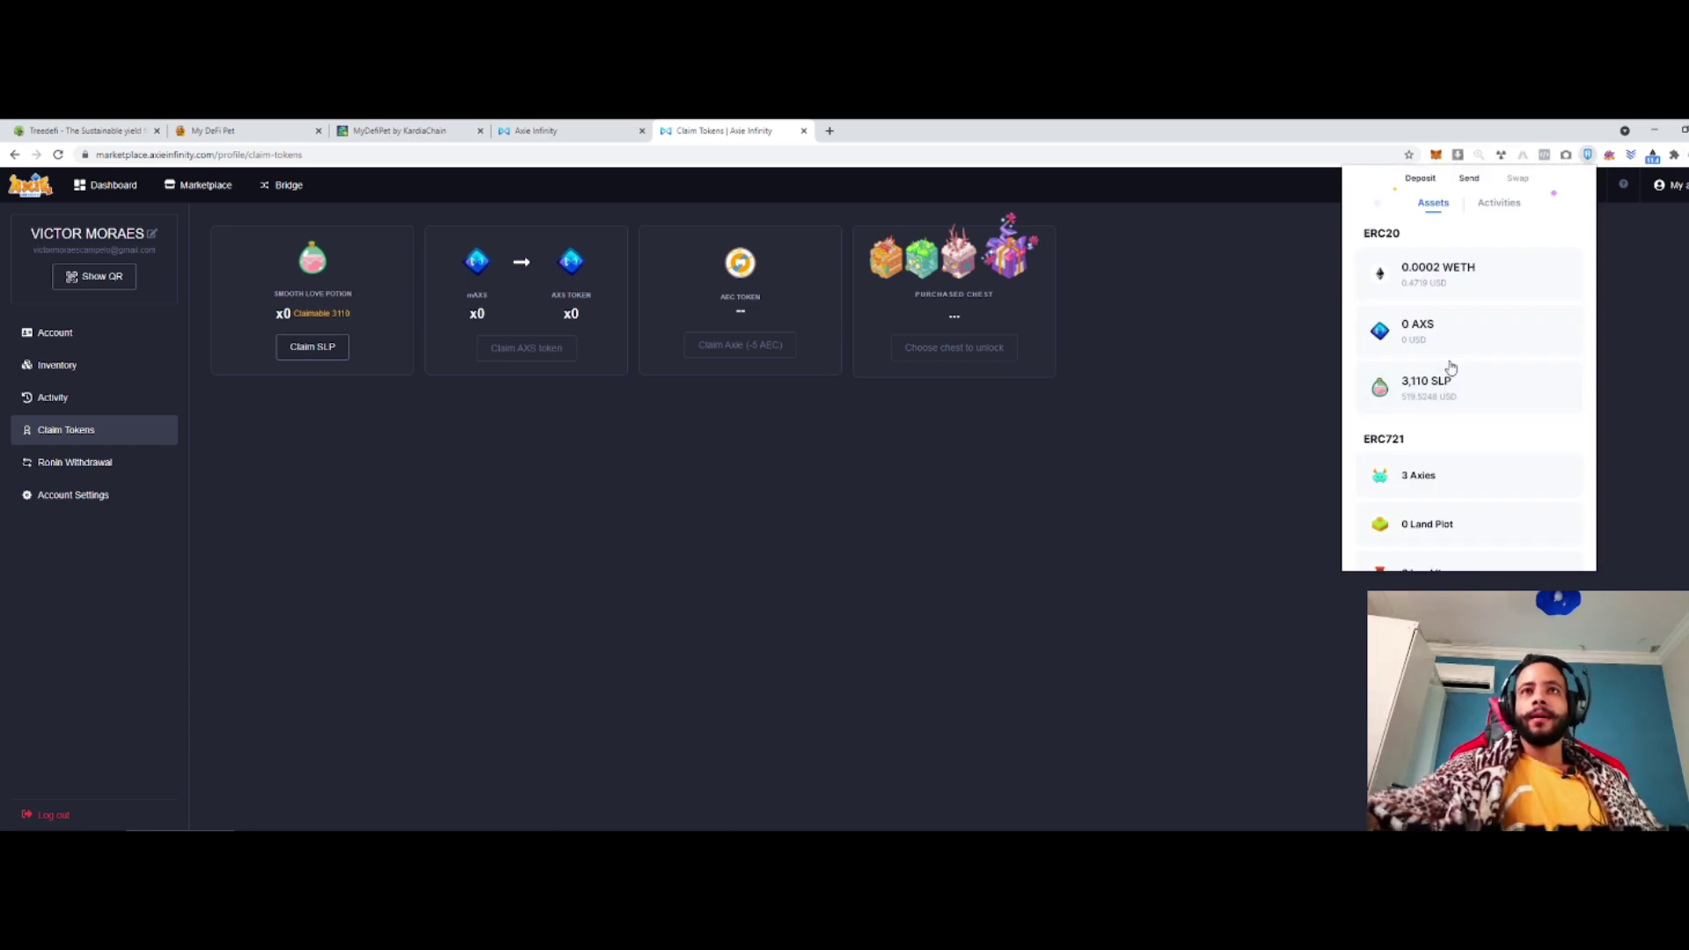
Review the Ronin wallet's deposit options, return to the wallet overview and open the Send Token form's recipient field.
{"action": "left_click", "coordinate": [1211, 416]}
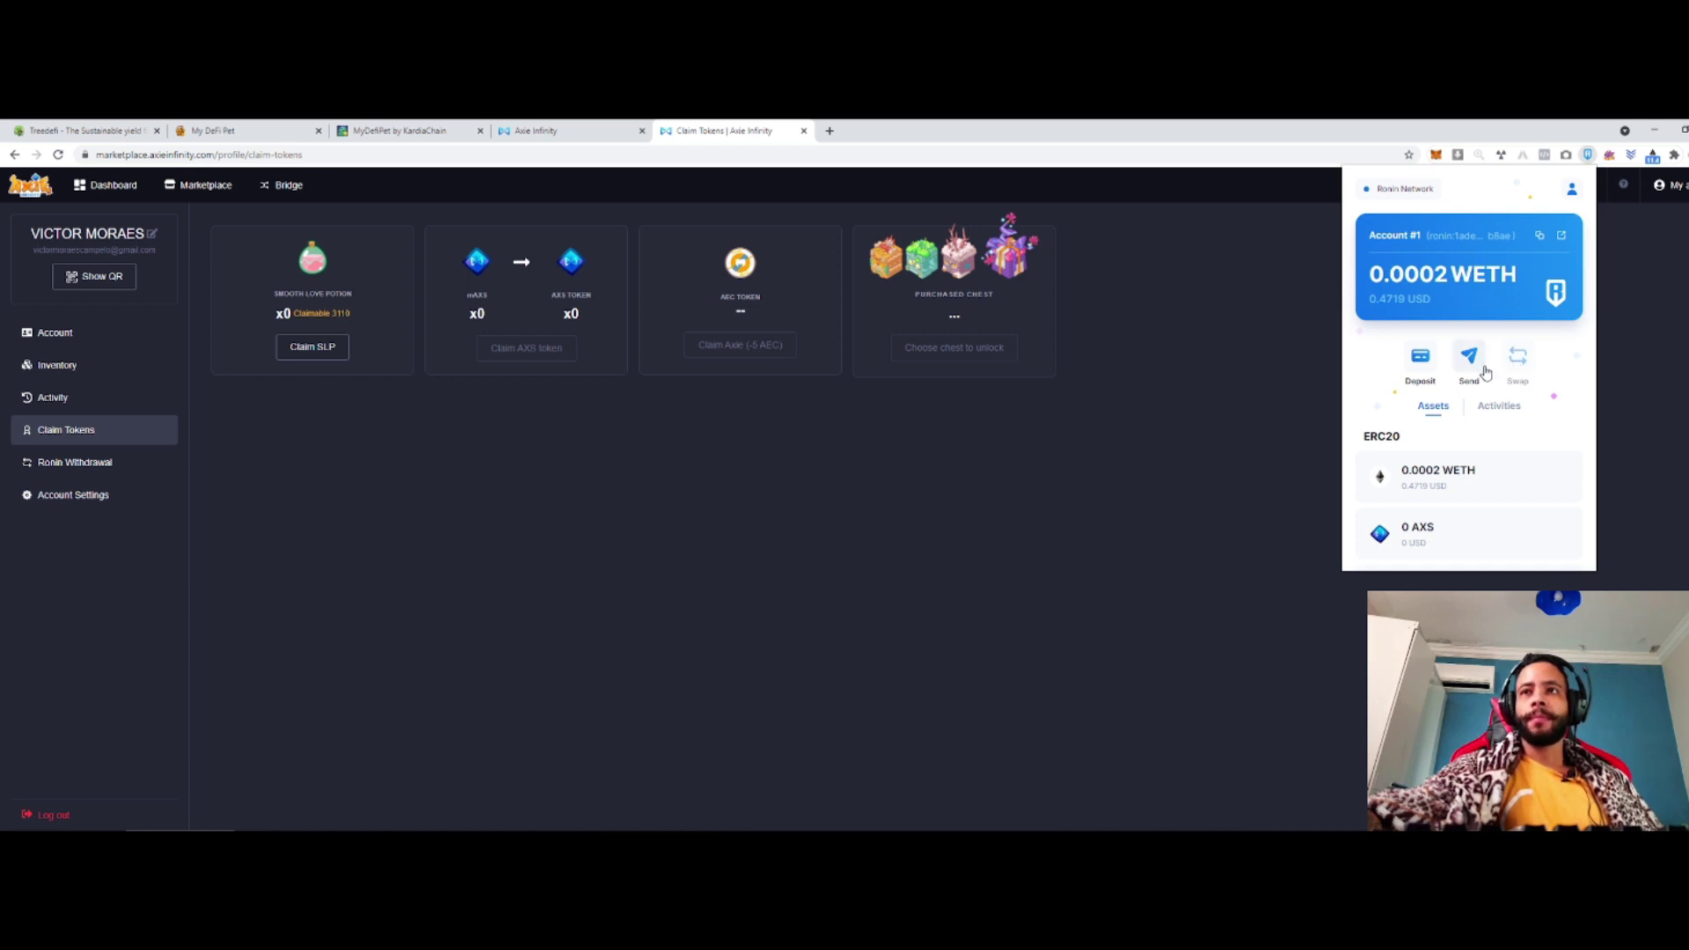
{"action": "left_click", "coordinate": [1419, 368]}
{"action": "scroll", "coordinate": [1516, 409], "scroll_direction": "down", "scroll_amount": 1}
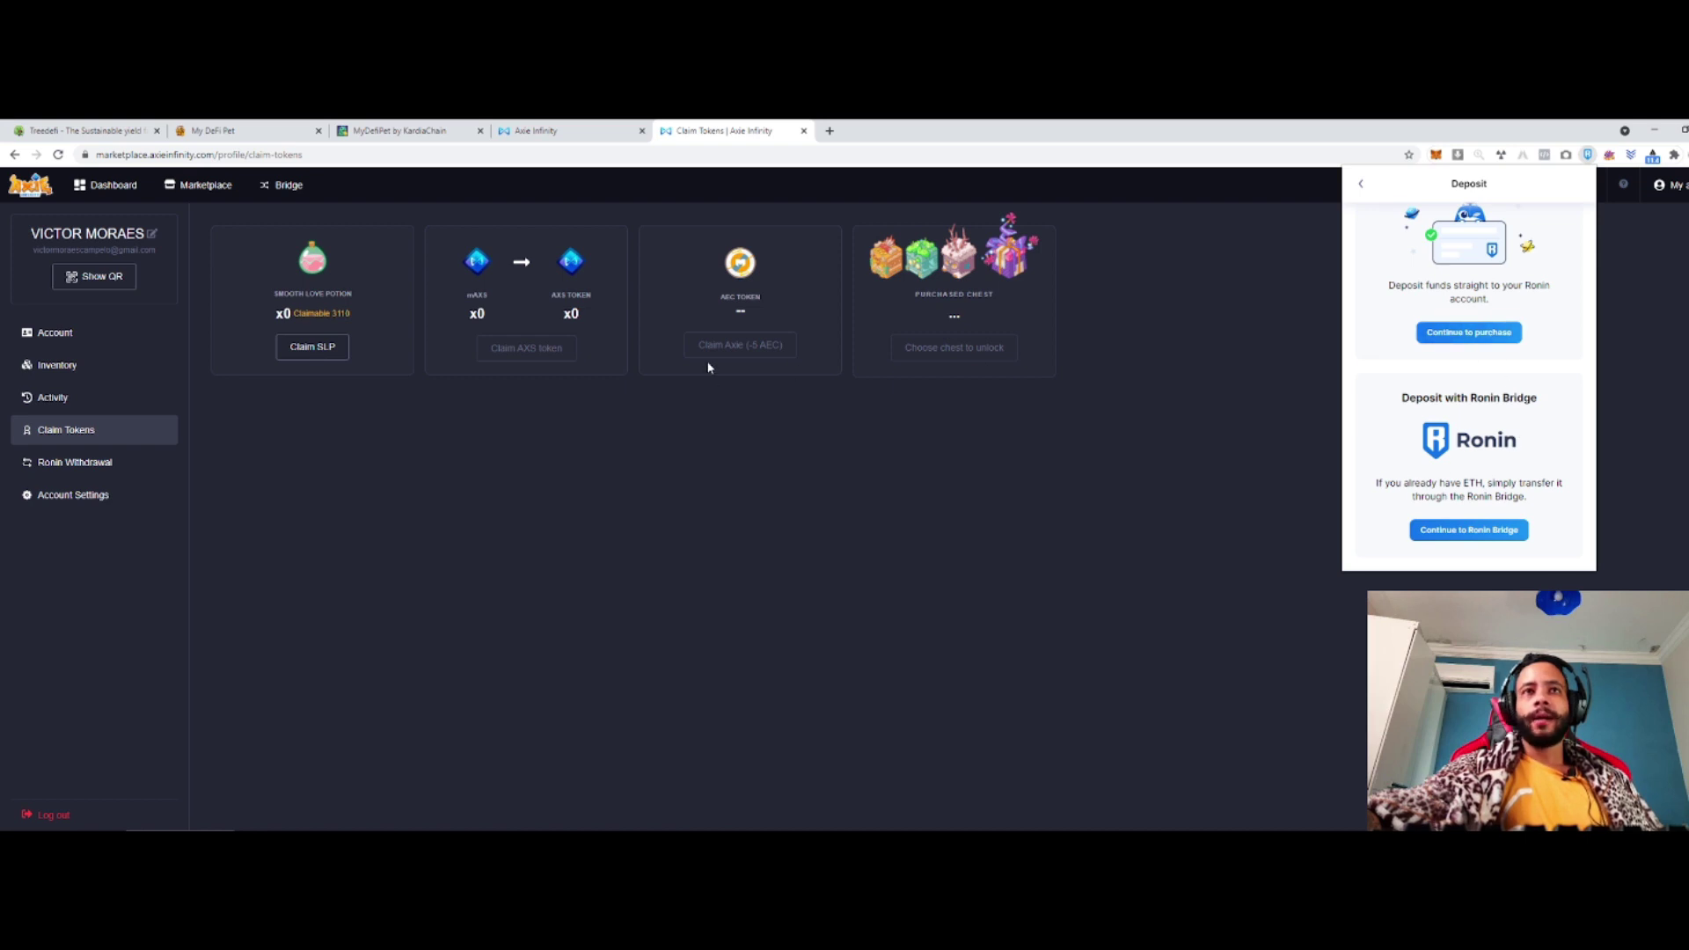
{"action": "scroll", "coordinate": [1478, 360], "scroll_direction": "up", "scroll_amount": 1}
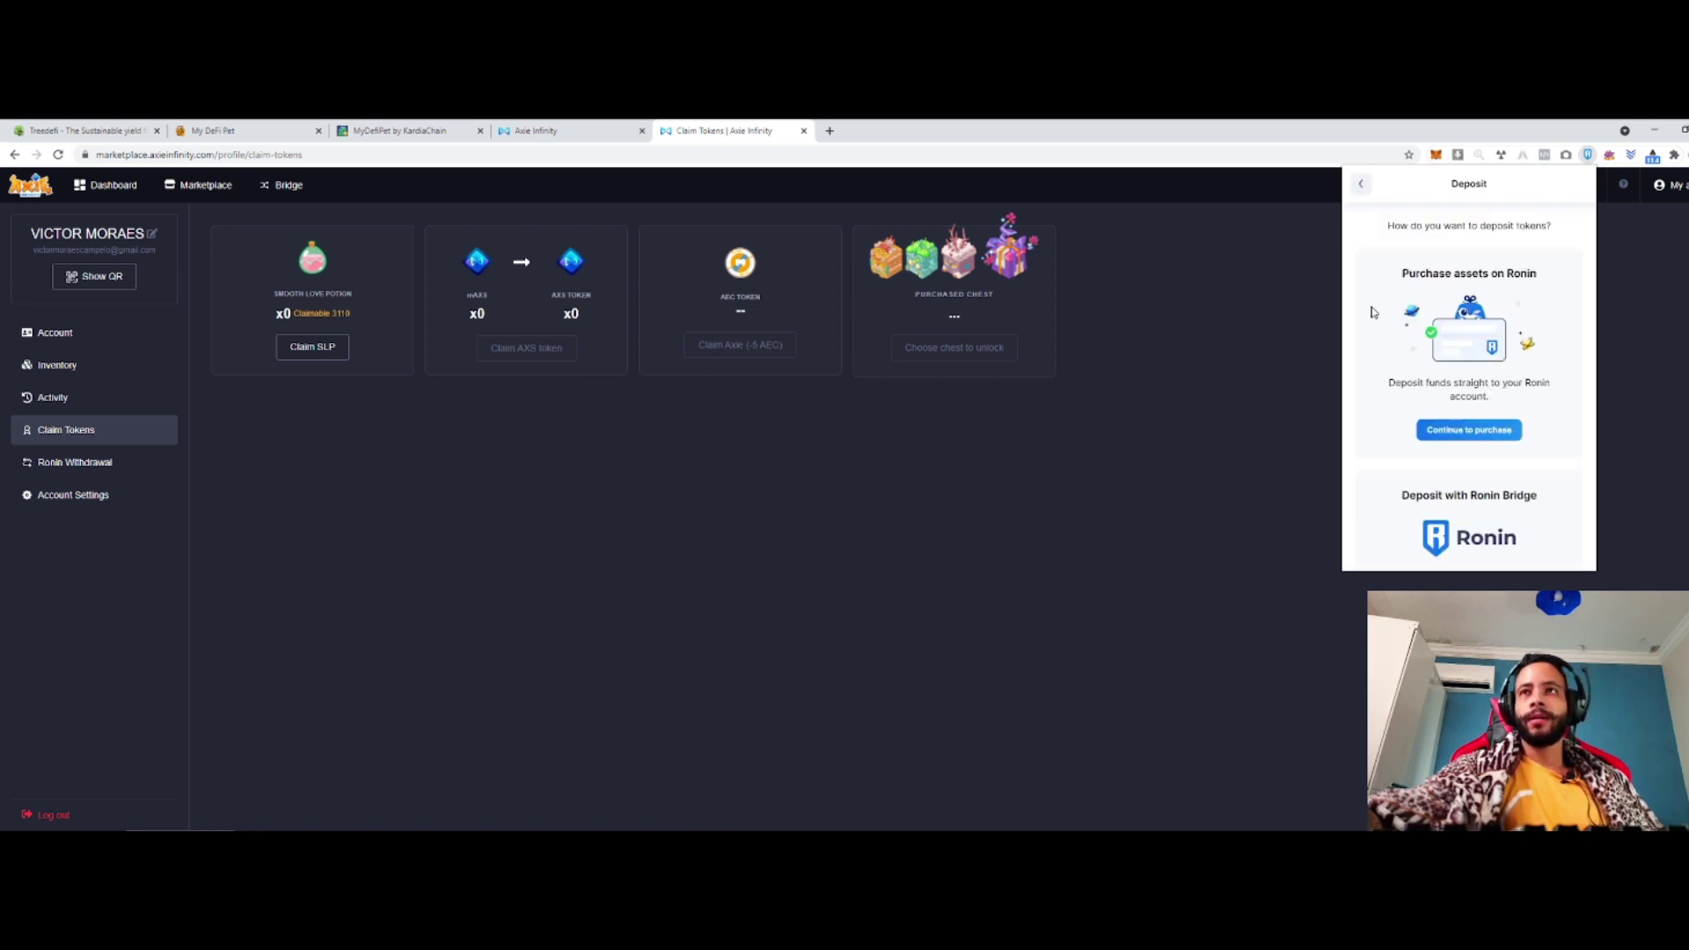
{"action": "left_click", "coordinate": [1361, 184]}
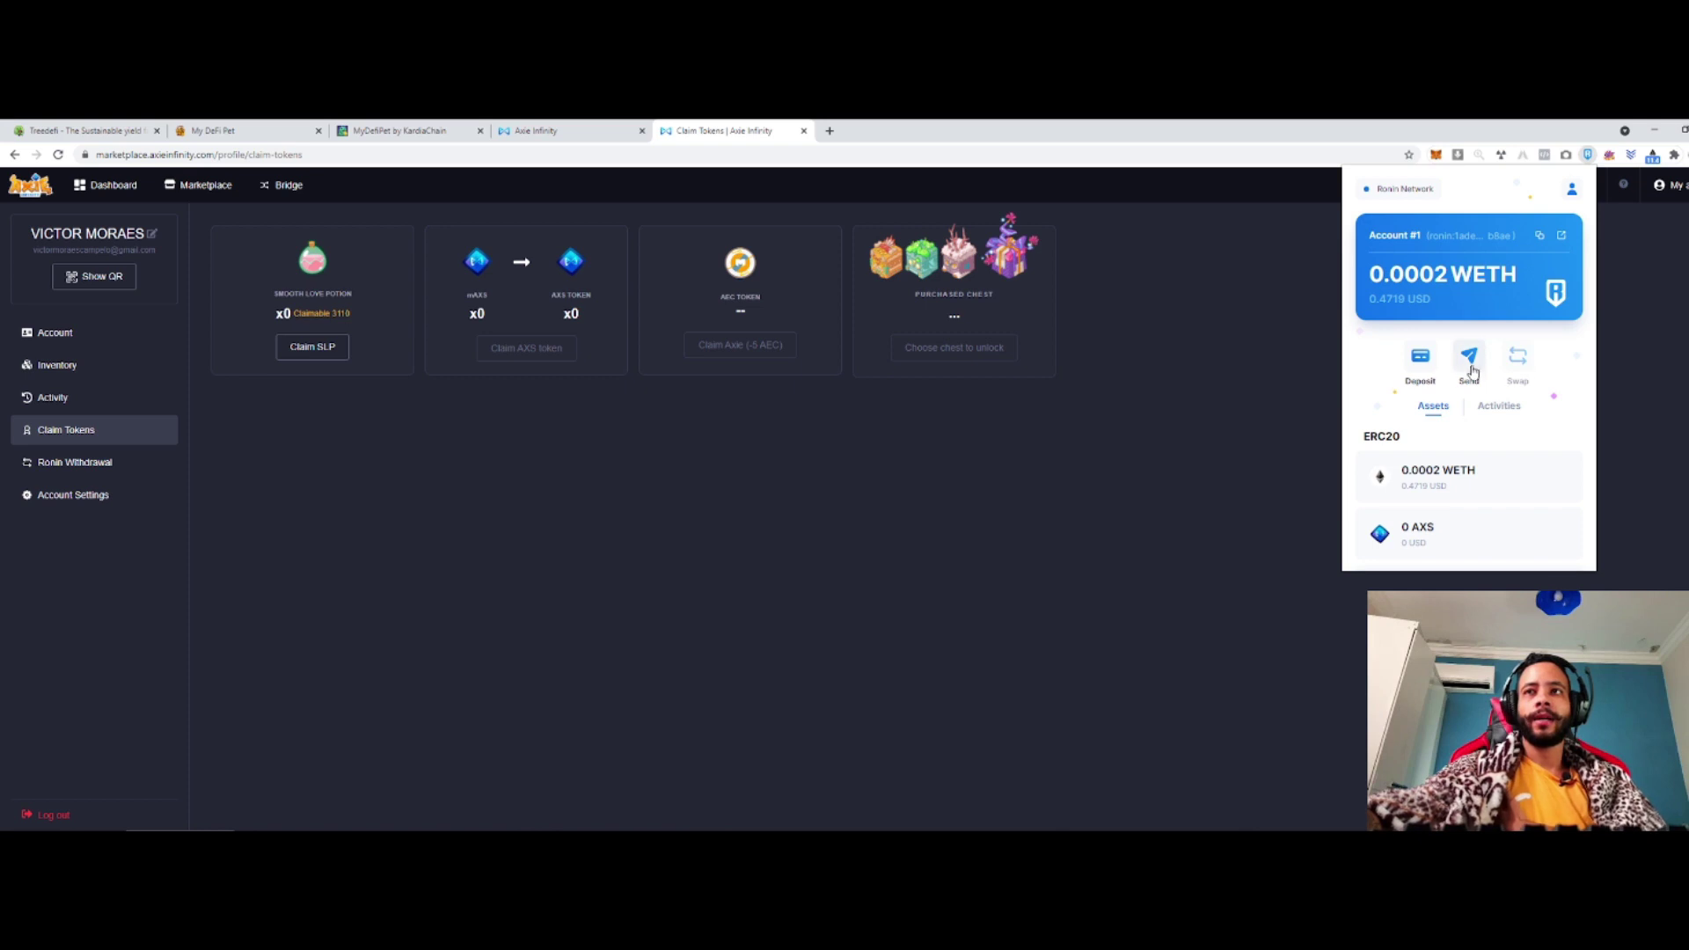
{"action": "left_click", "coordinate": [1469, 369]}
{"action": "left_click", "coordinate": [1425, 297]}
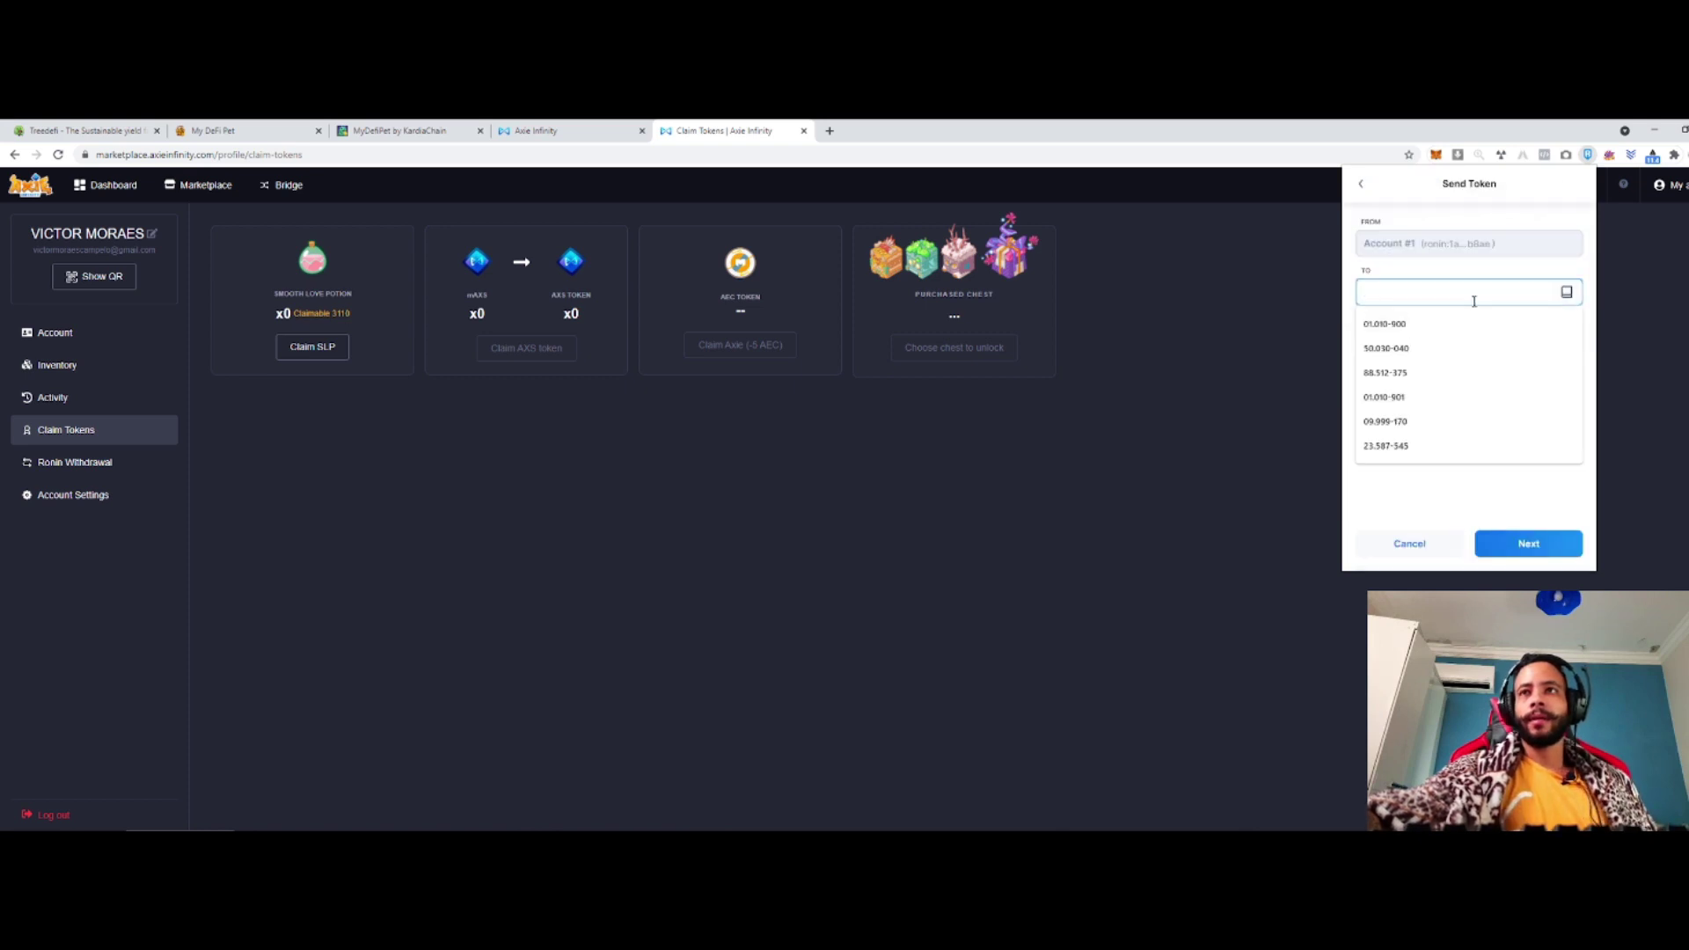
Switch to the Binance wallet, open the Spot account and filter the coin list by slp.
{"action": "left_click", "coordinate": [830, 130]}
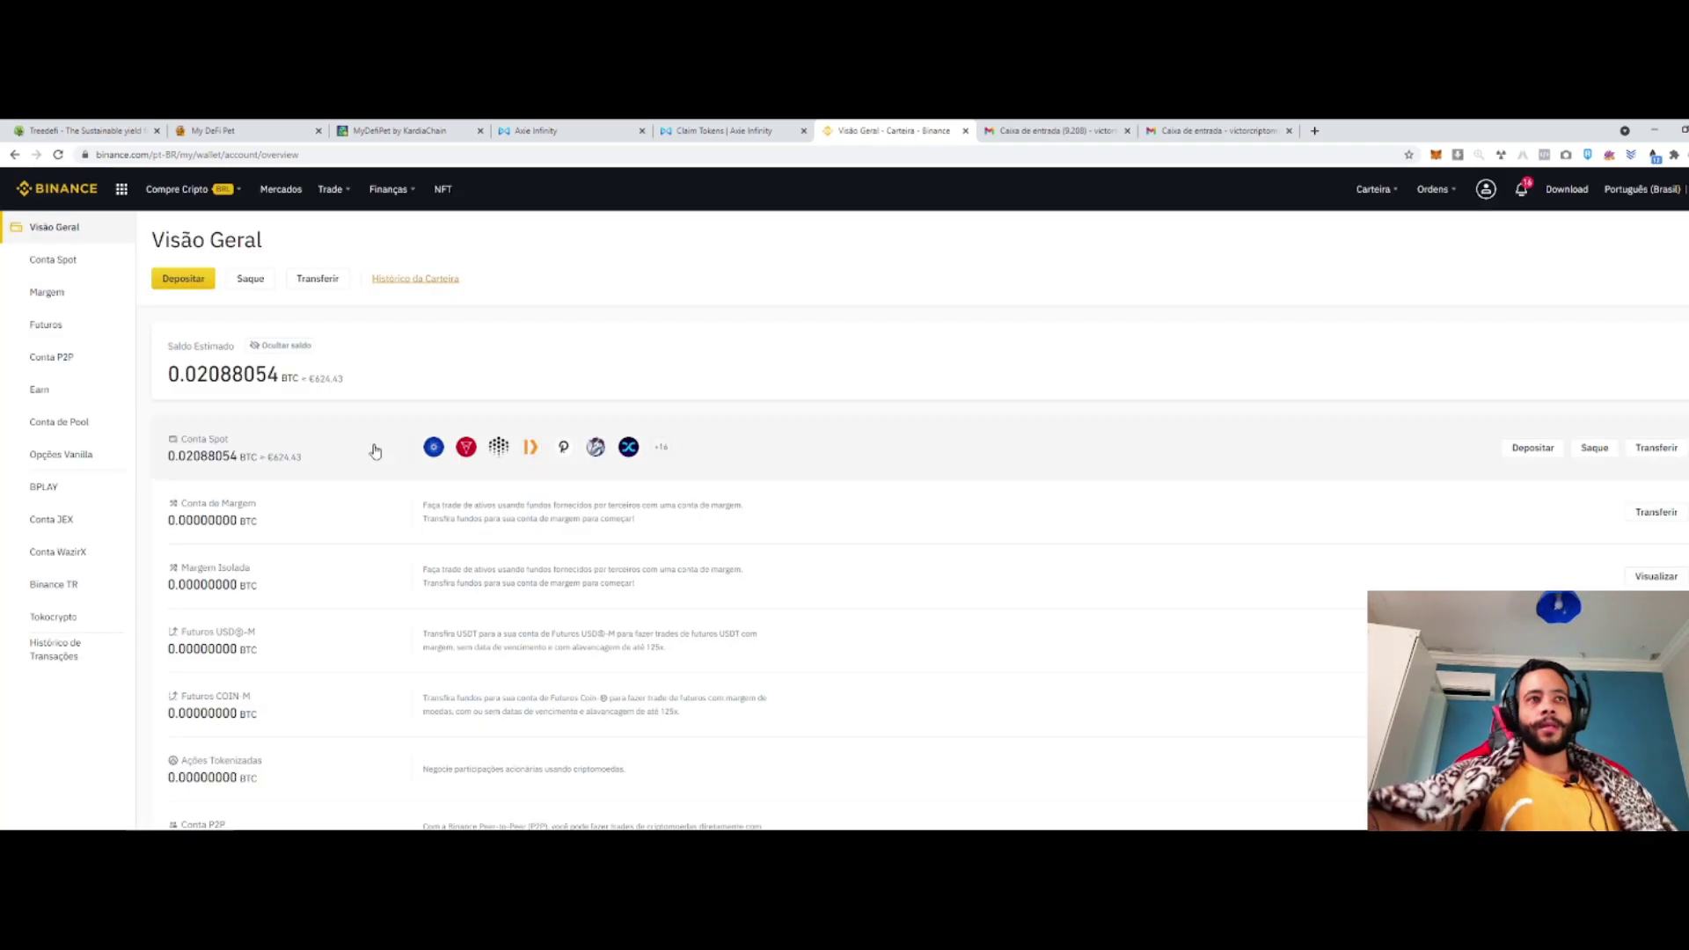
{"action": "left_click", "coordinate": [691, 475]}
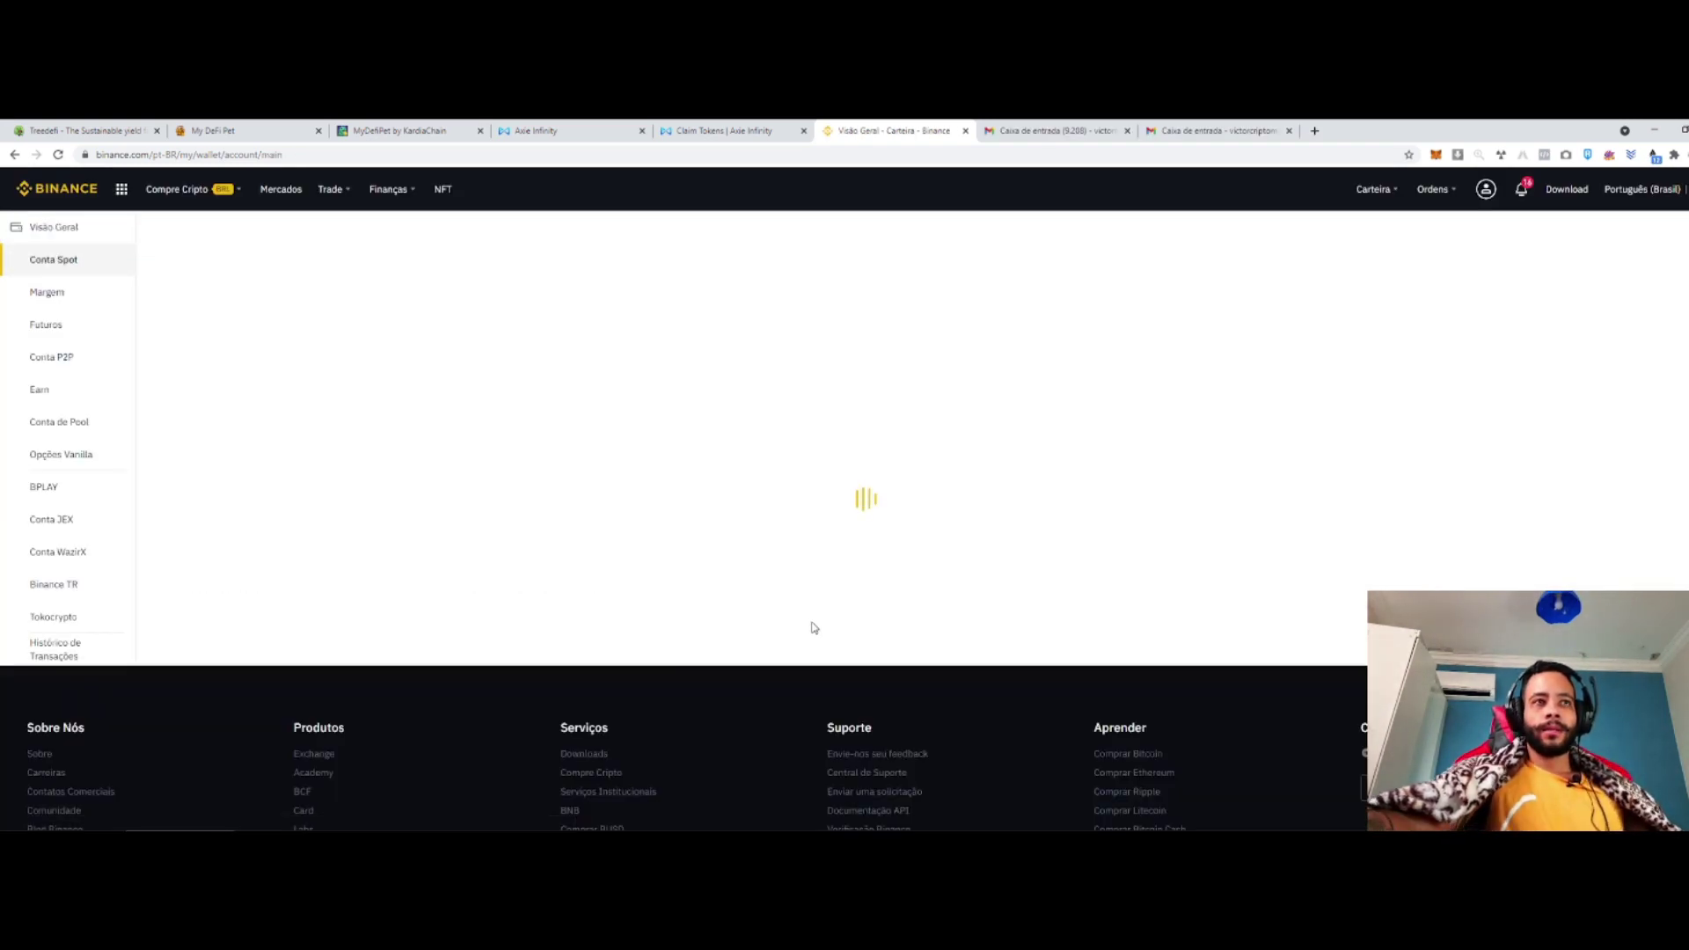
{"action": "left_click", "coordinate": [240, 415]}
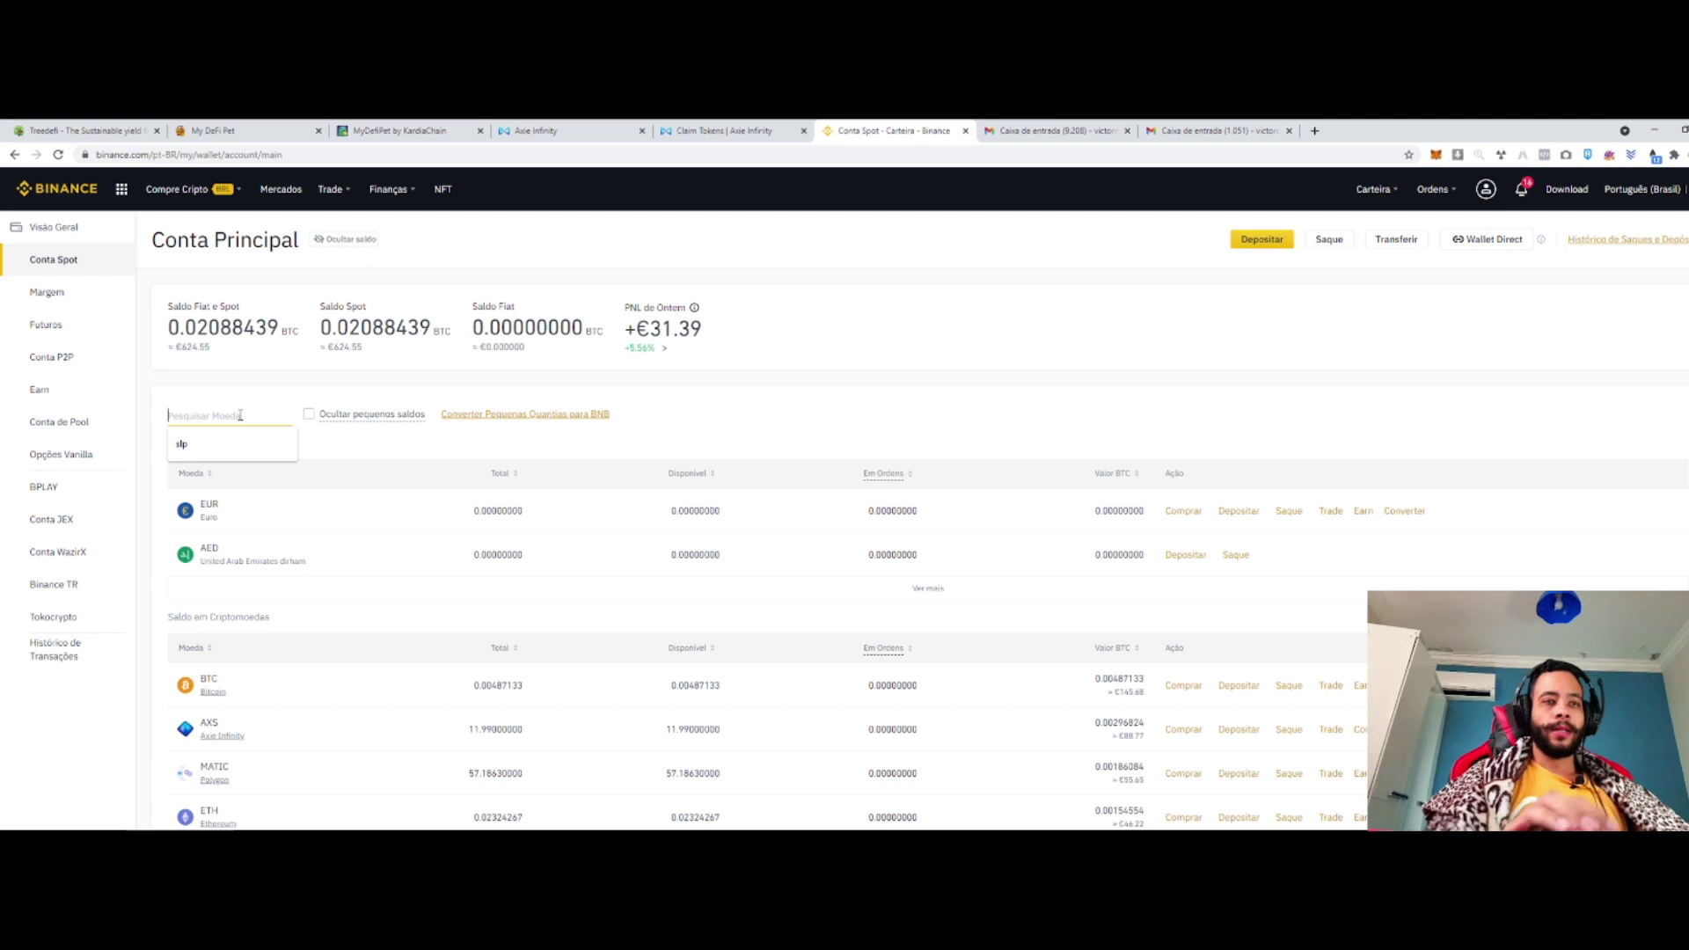
{"action": "left_click", "coordinate": [214, 444]}
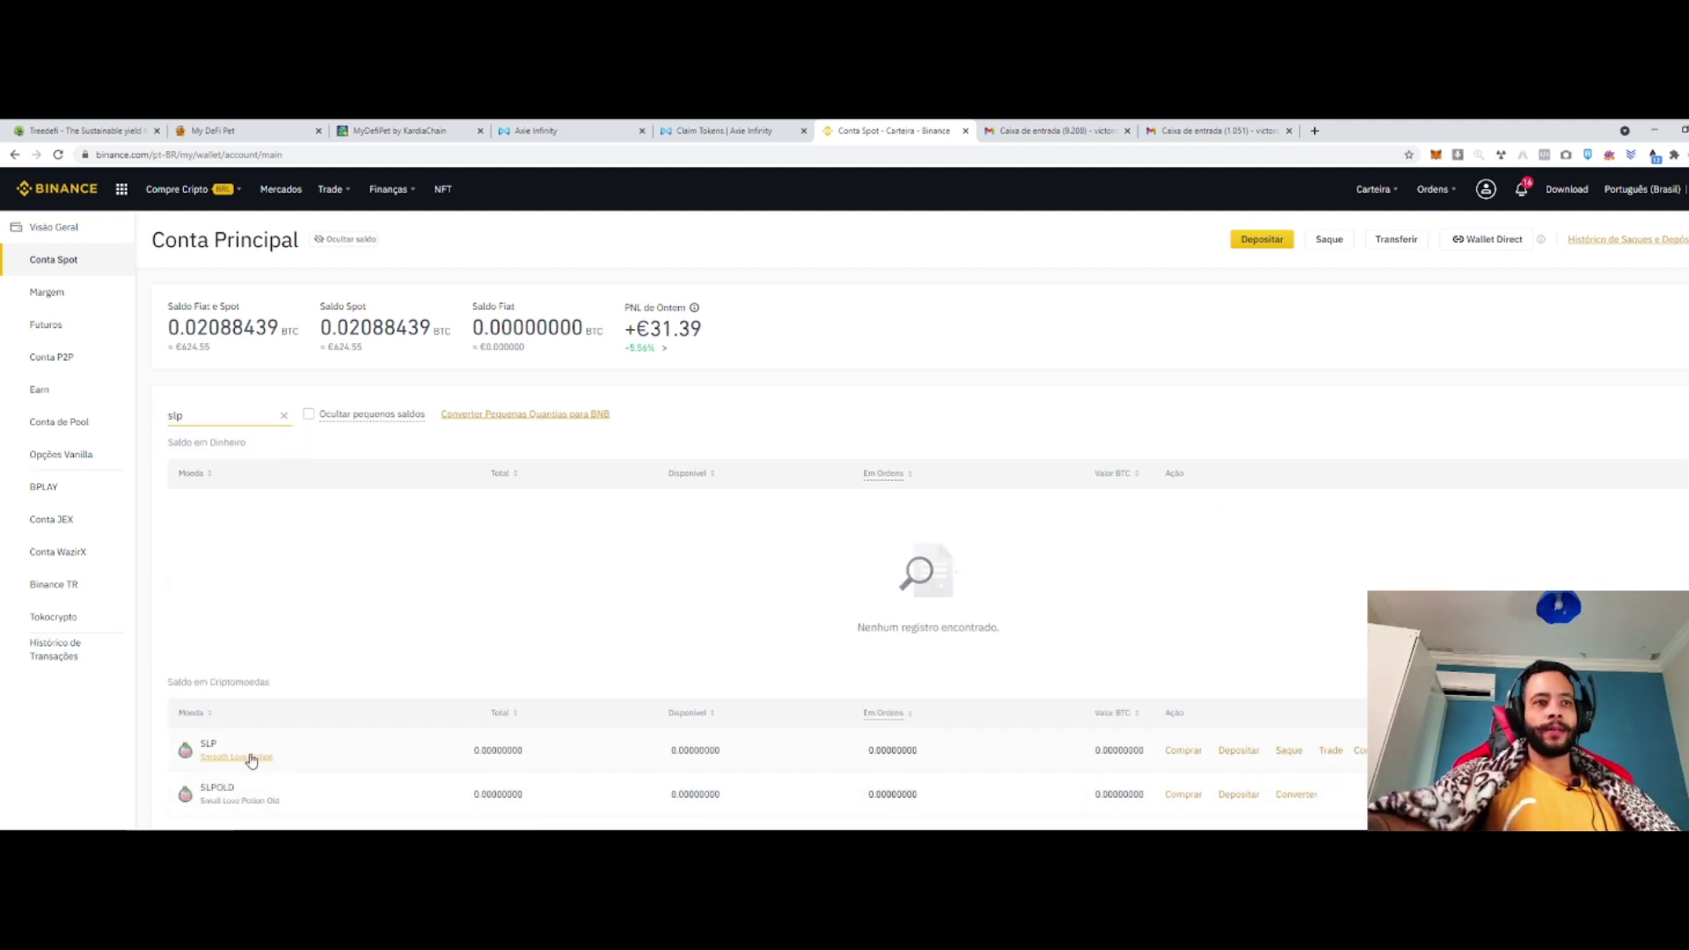
Open the SLP deposit page, acknowledge the Smooth Love Potion notice and copy the ERC20 deposit address.
{"action": "left_click", "coordinate": [1240, 752]}
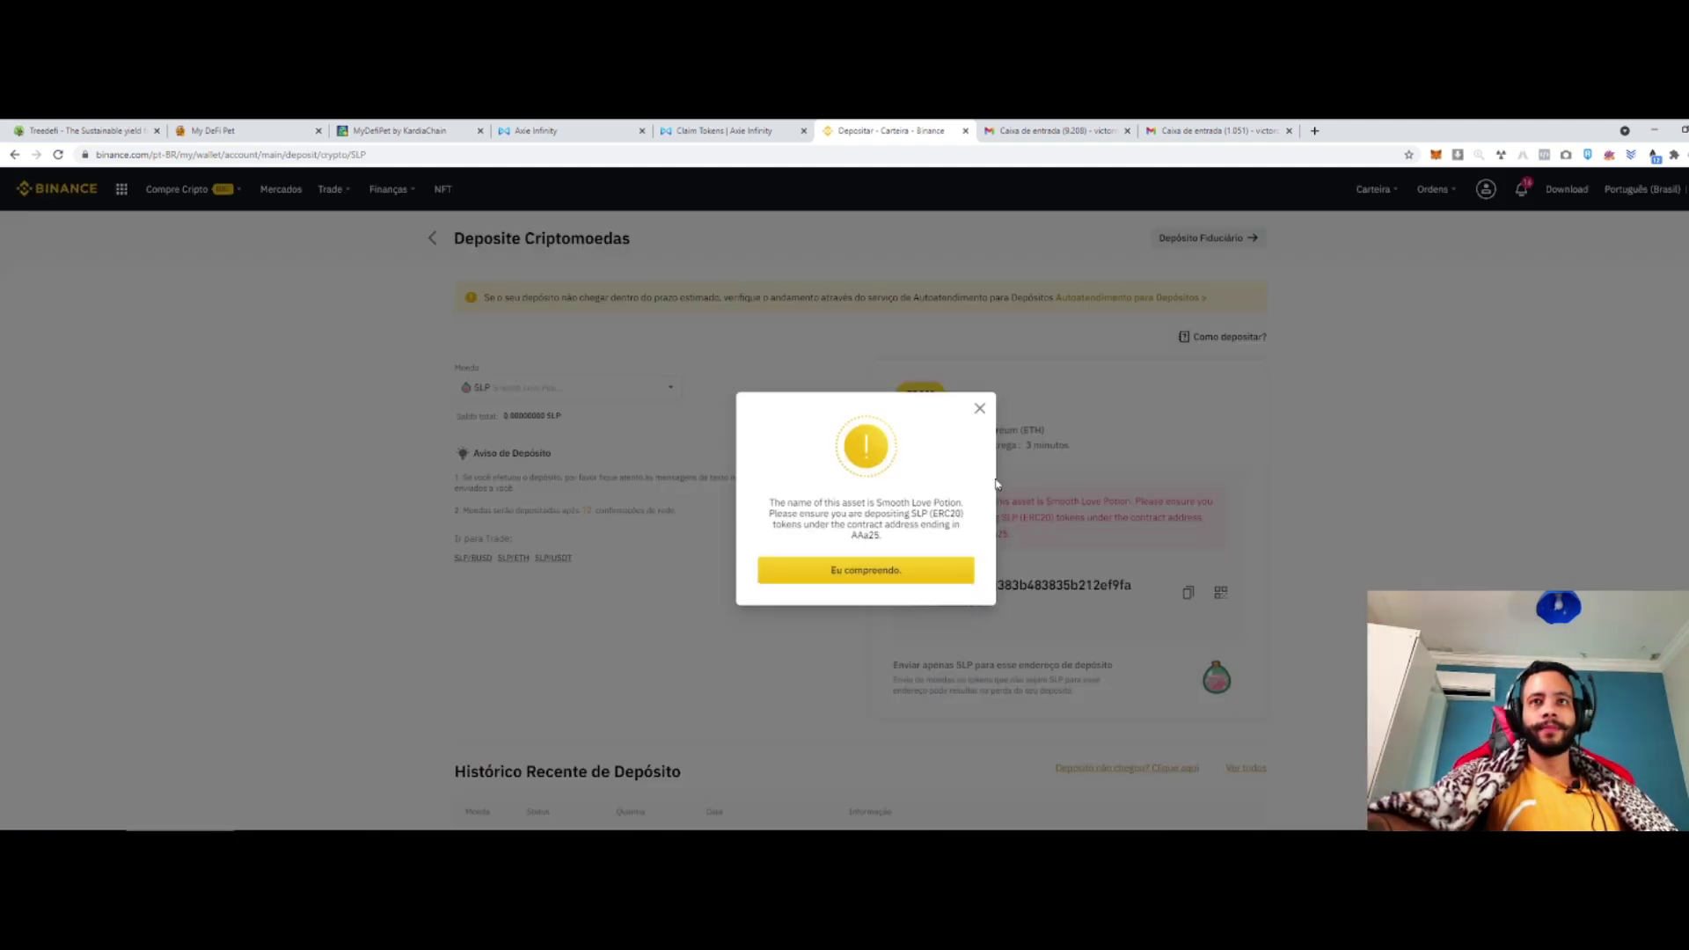
{"action": "left_click", "coordinate": [923, 574]}
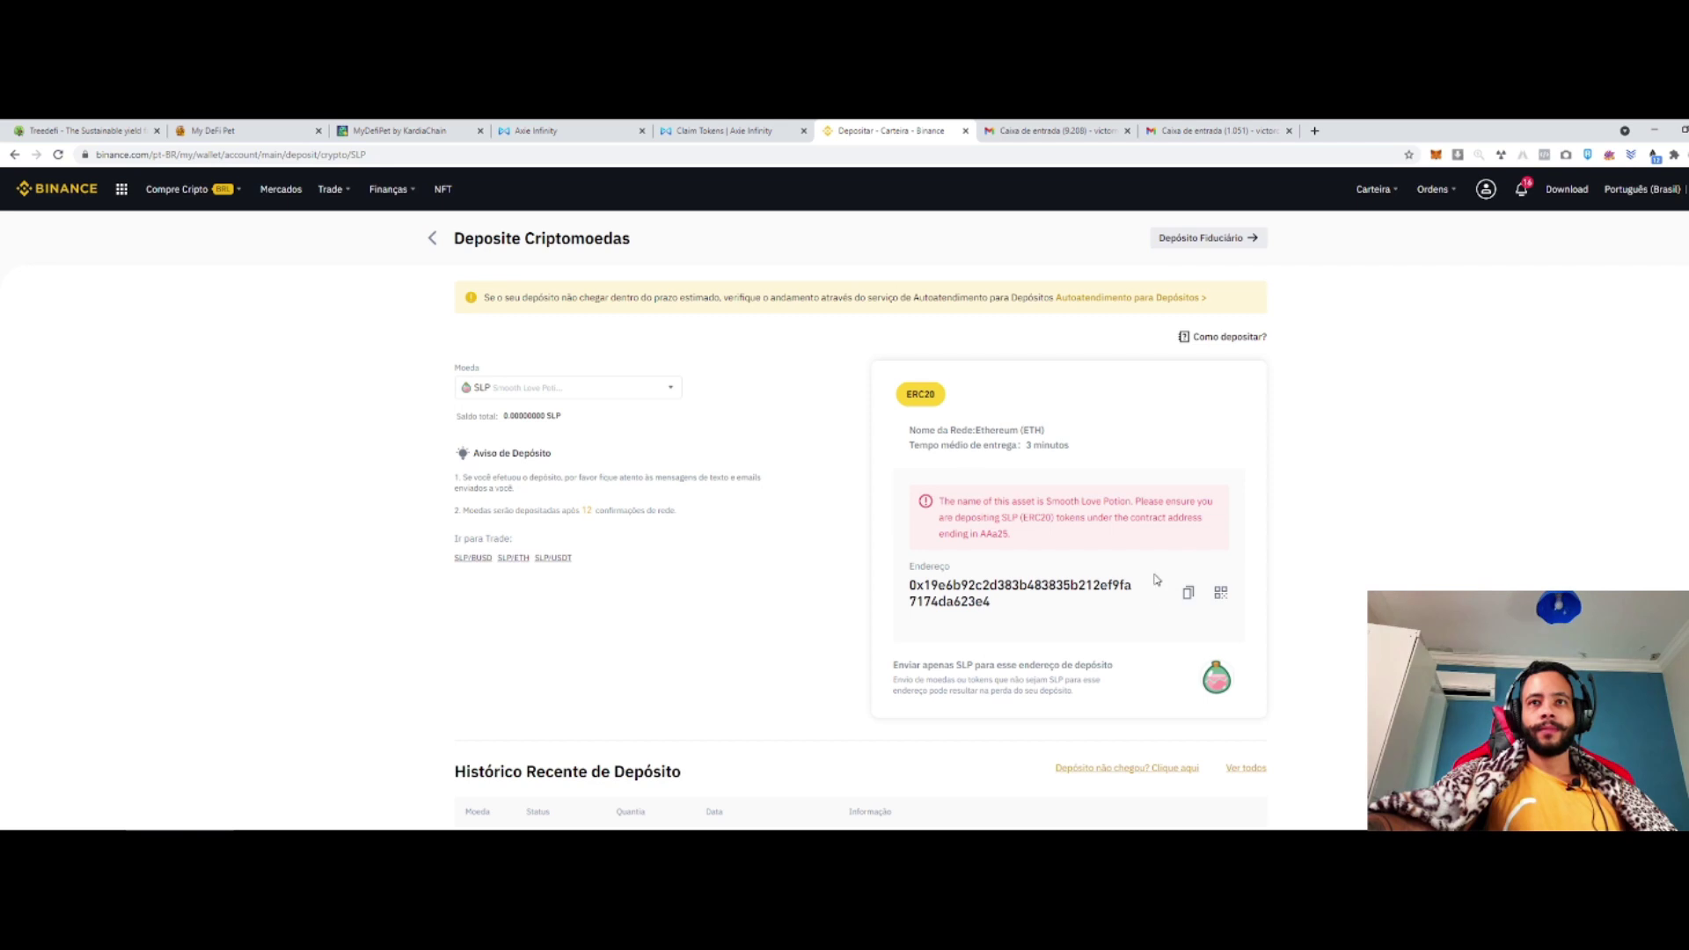
{"action": "left_click", "coordinate": [1187, 594]}
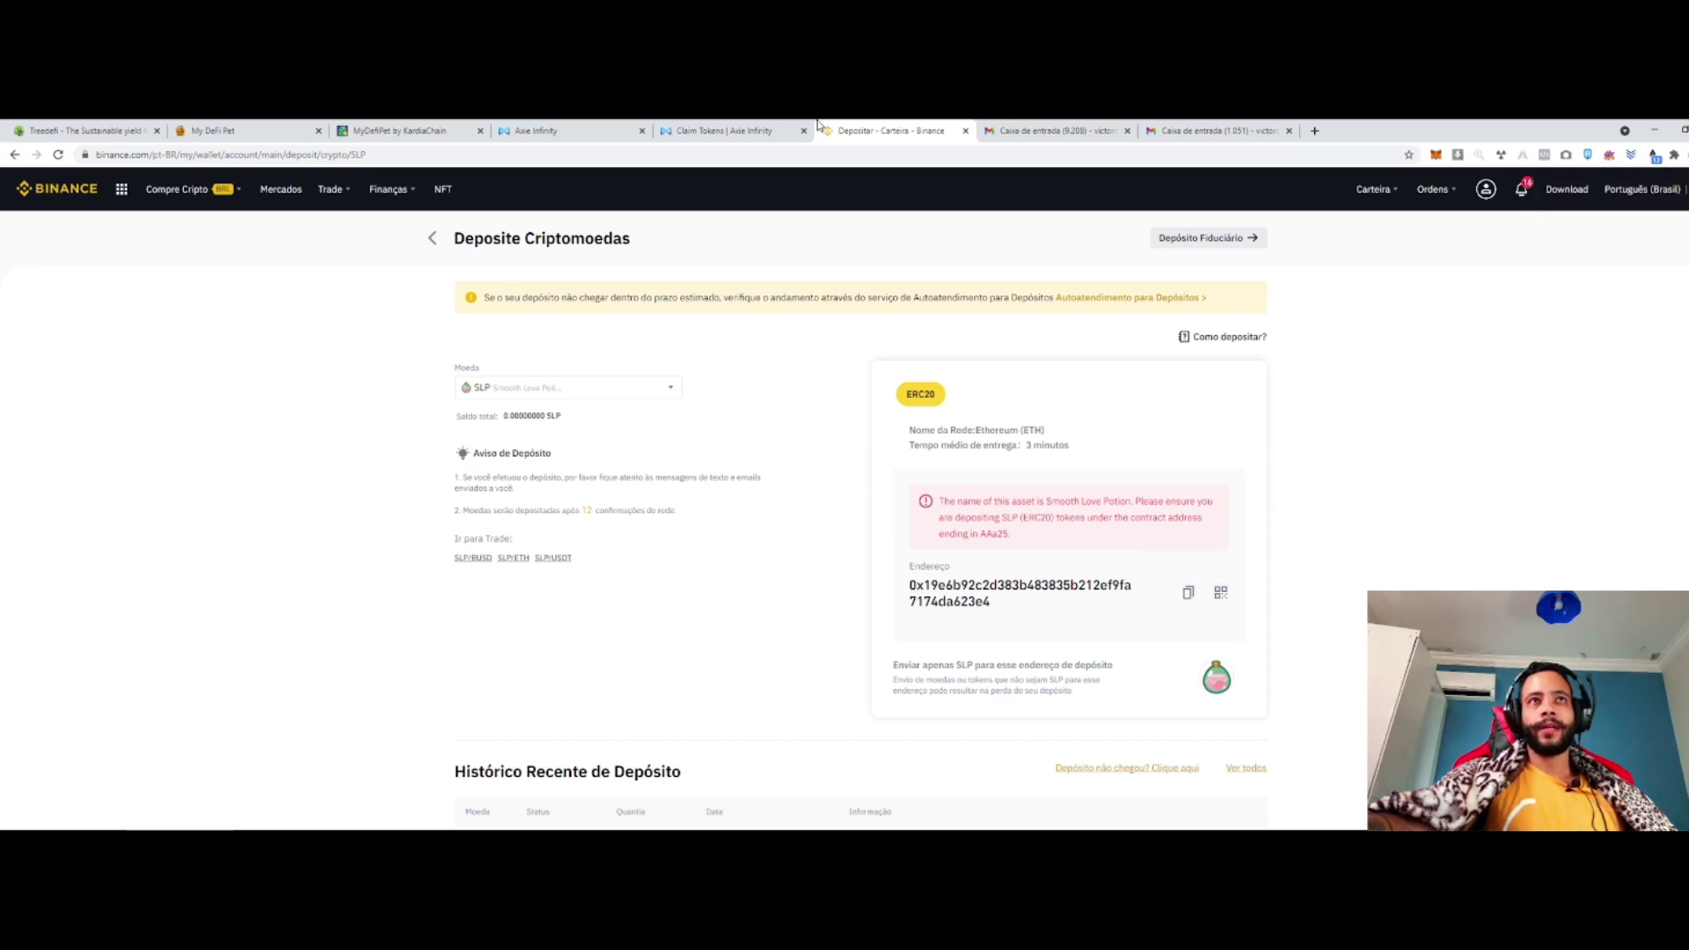
Try to set up an SLP transfer in the Ronin wallet to the copied Binance deposit address.
{"action": "left_click", "coordinate": [755, 129]}
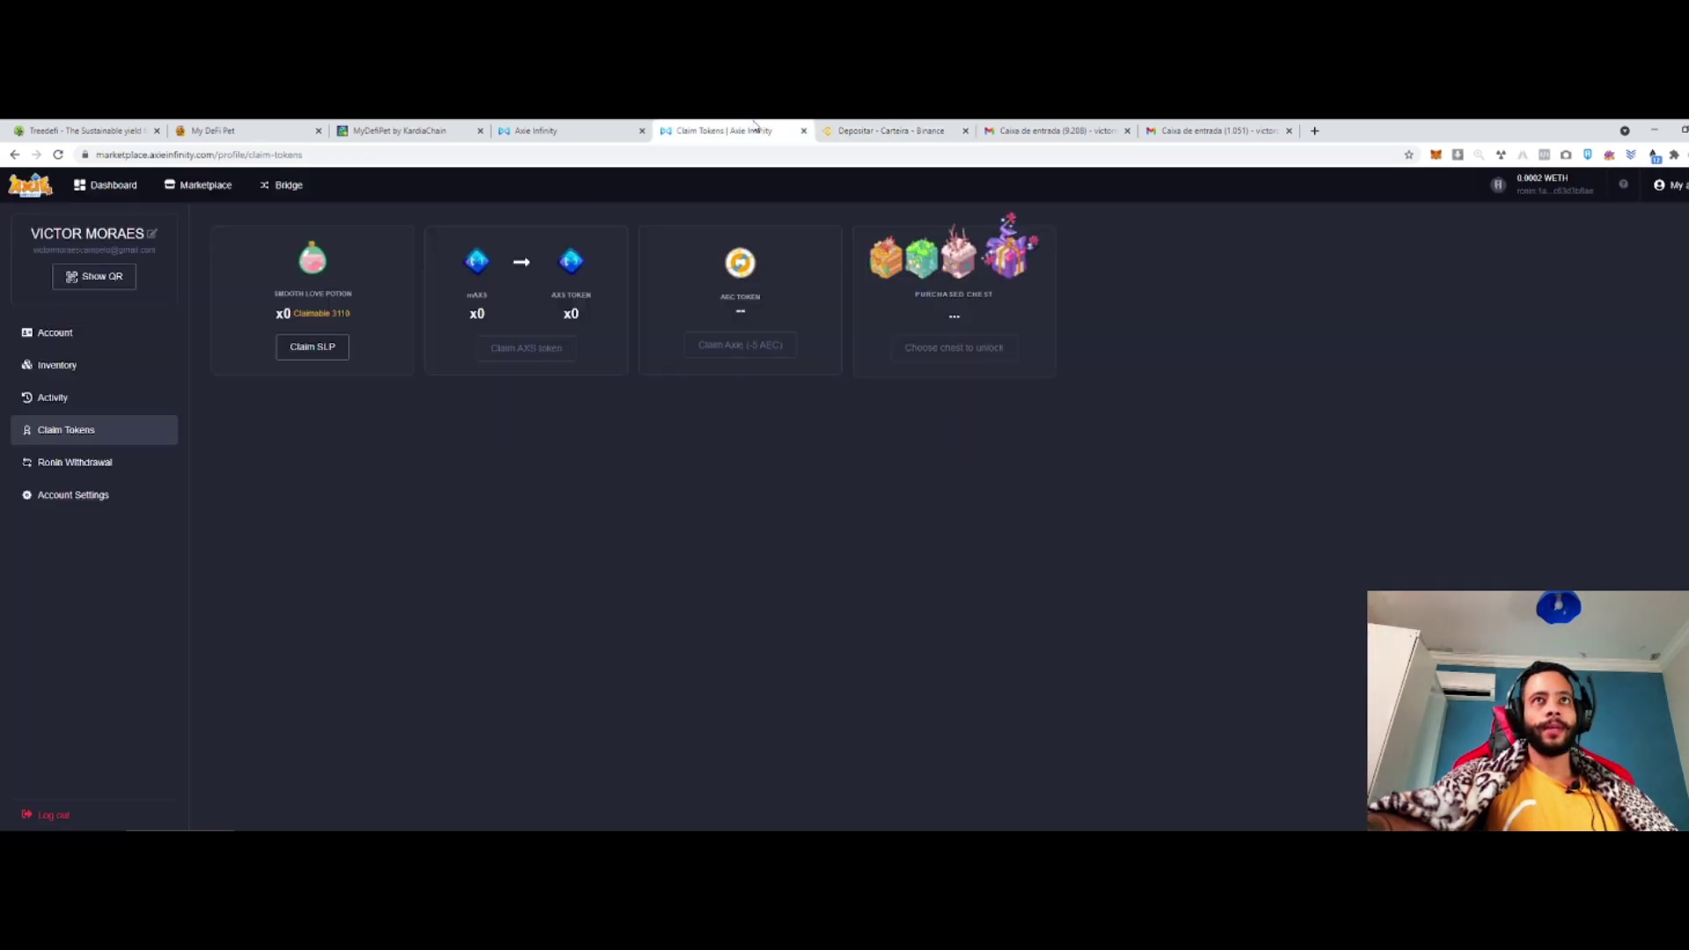
{"action": "left_click", "coordinate": [1588, 156]}
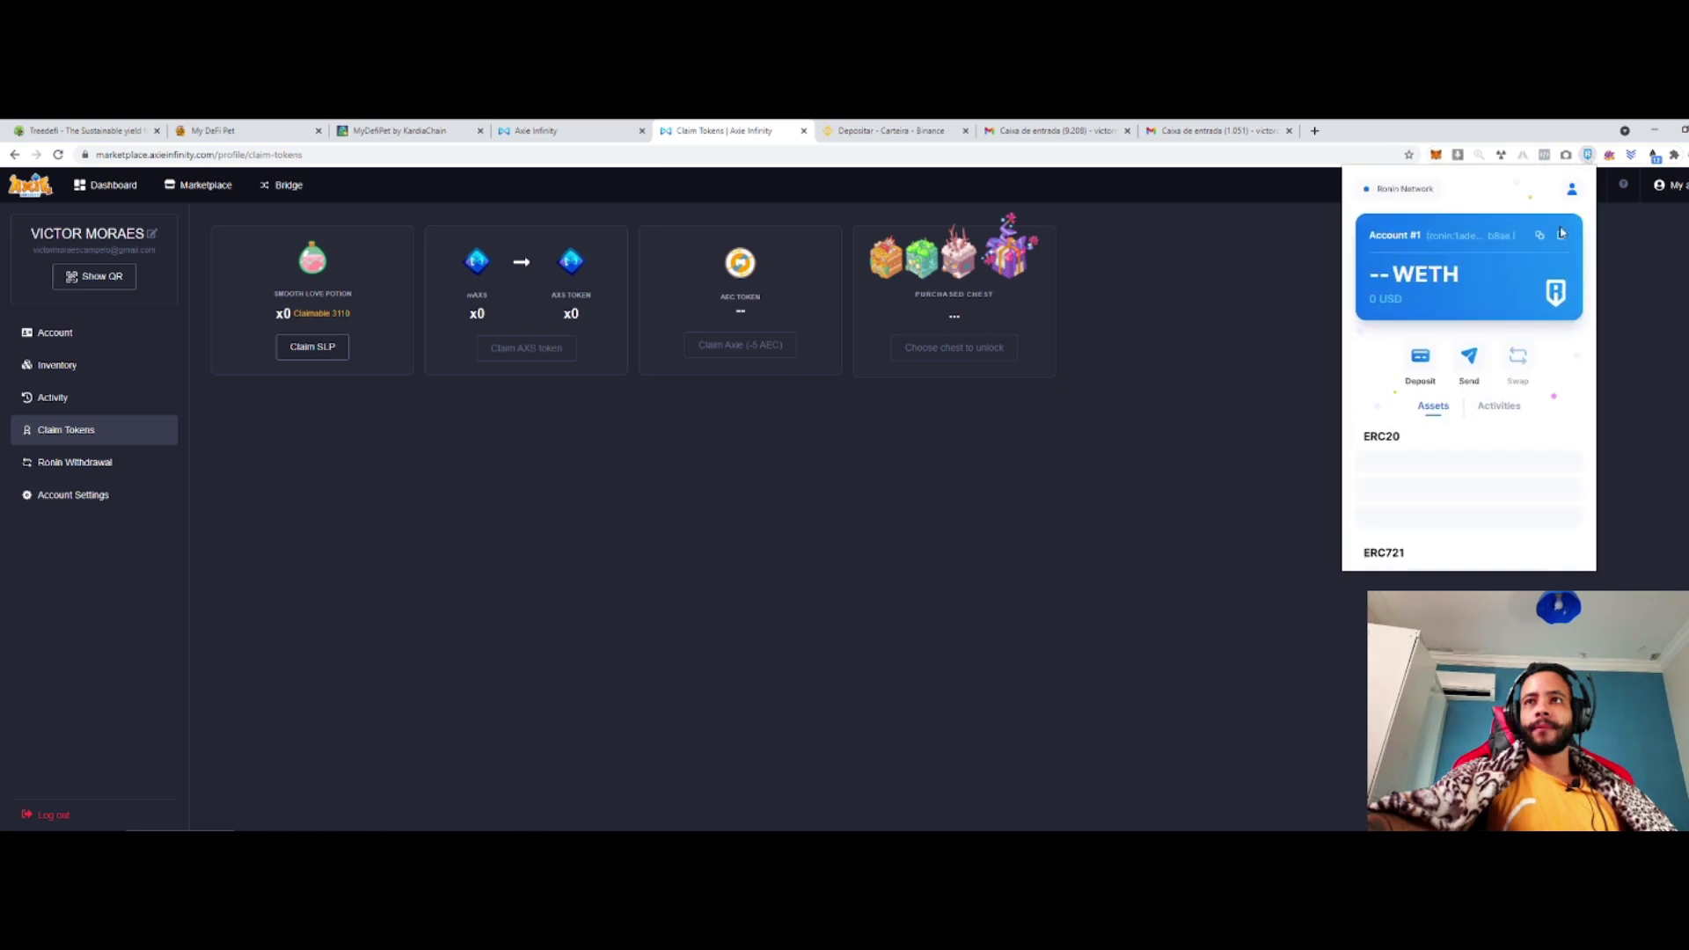
{"action": "left_click", "coordinate": [1467, 356]}
{"action": "left_click", "coordinate": [1433, 300]}
{"action": "key", "text": "ctrl+v"}
{"action": "left_click", "coordinate": [1461, 352]}
{"action": "left_click", "coordinate": [1443, 389]}
{"action": "left_click", "coordinate": [1466, 398]}
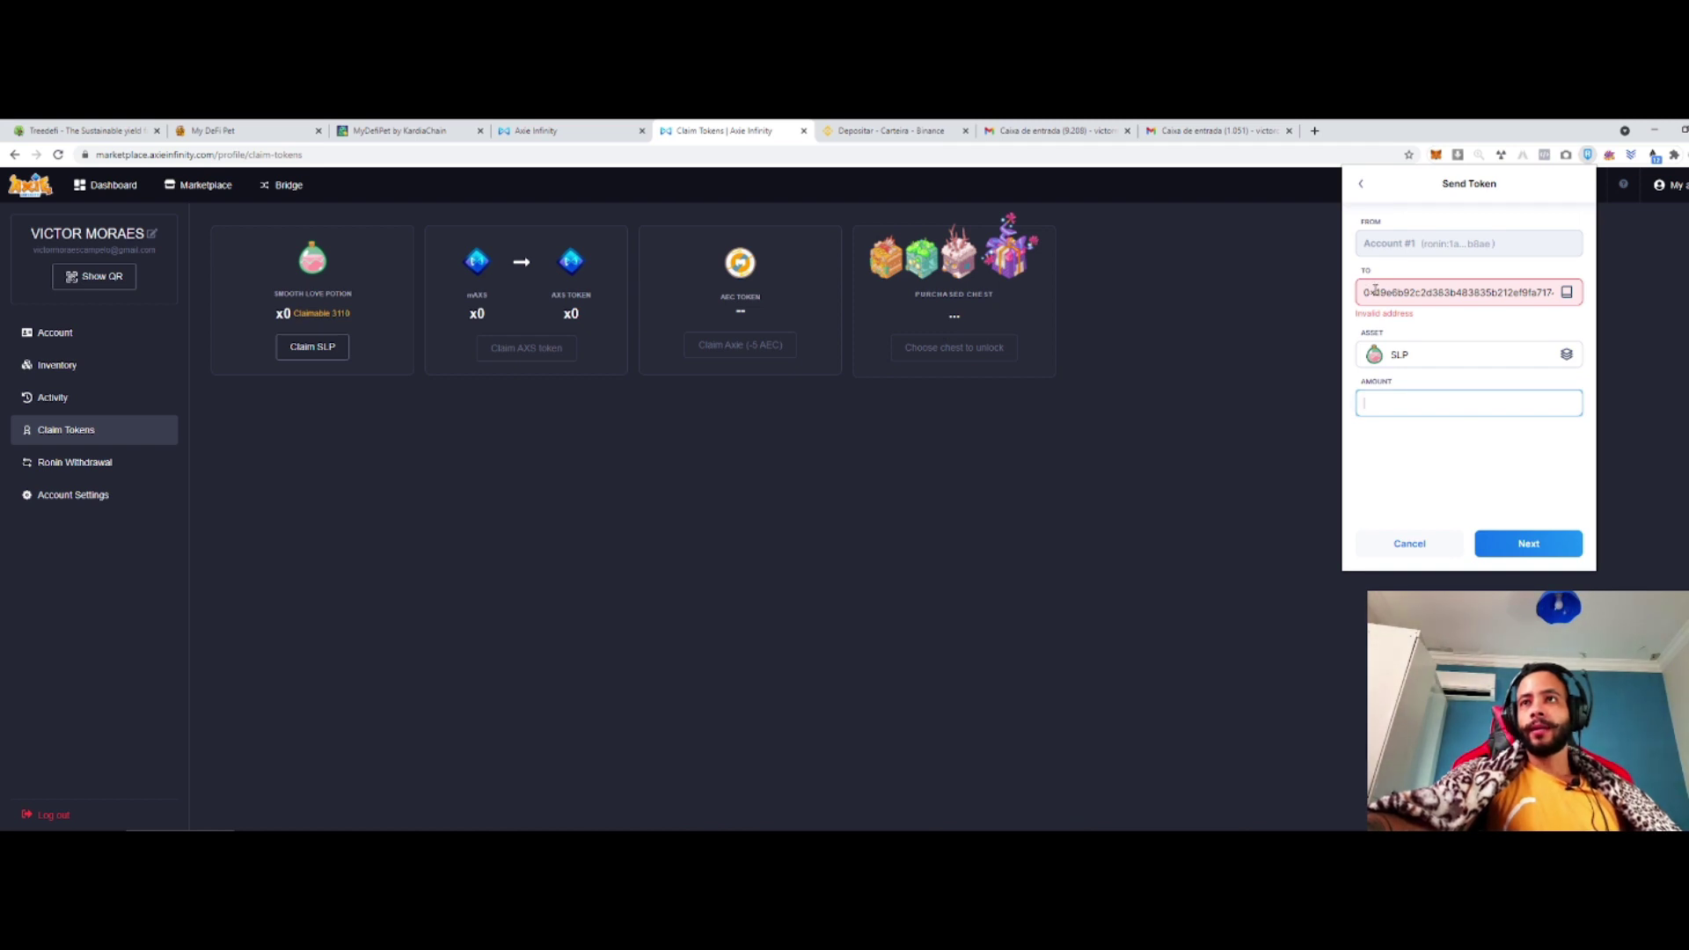
{"action": "left_click_drag", "start_coordinate": [1370, 295], "coordinate": [1579, 293]}
Open Ronin Withdrawal and fill in the copied Ethereum address, SLP as the asset and the maximum amount of 3110.
{"action": "left_click", "coordinate": [75, 462]}
{"action": "left_click", "coordinate": [735, 130]}
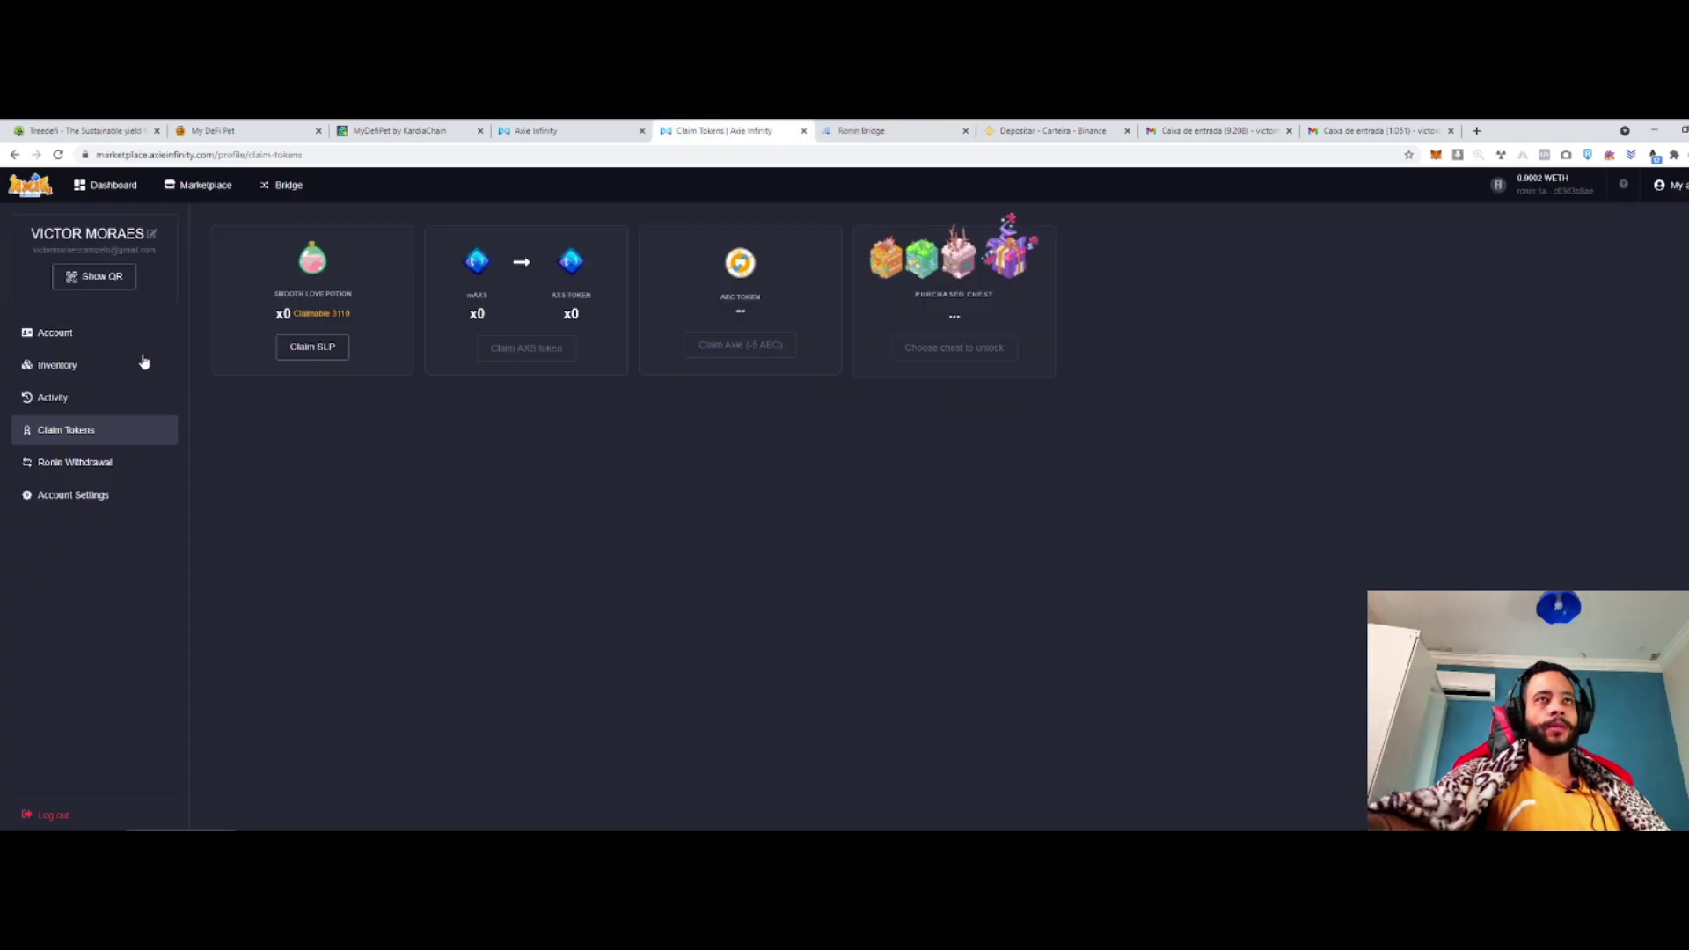
{"action": "left_click", "coordinate": [879, 130]}
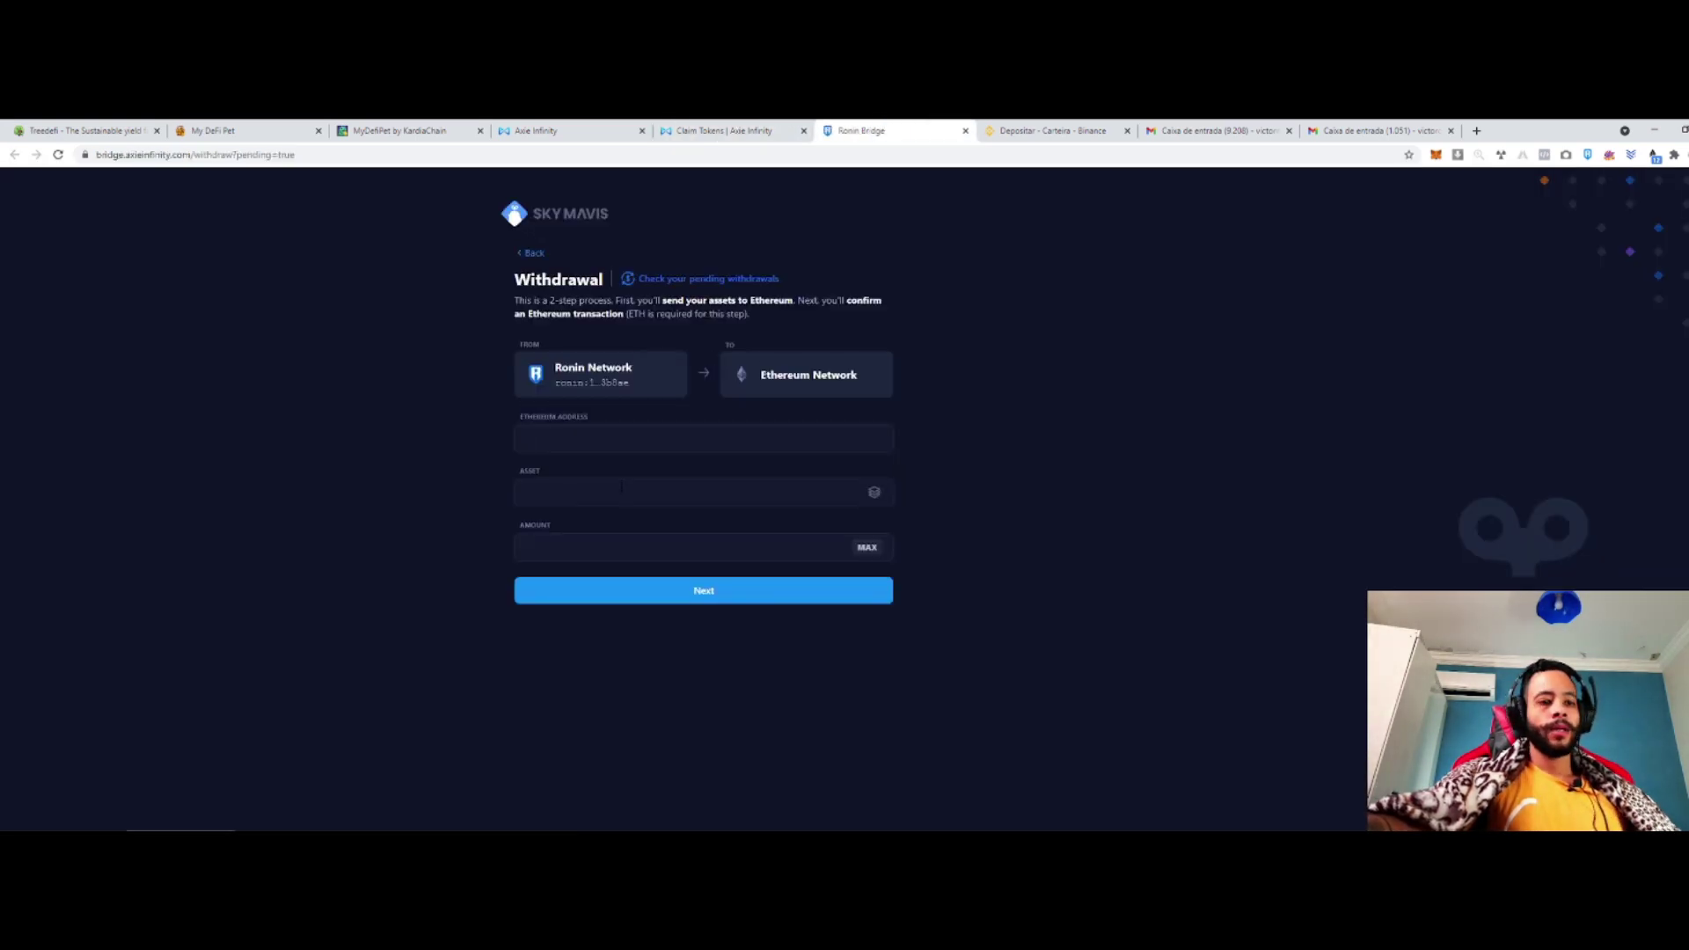
{"action": "left_click", "coordinate": [664, 497]}
{"action": "left_click", "coordinate": [773, 431]}
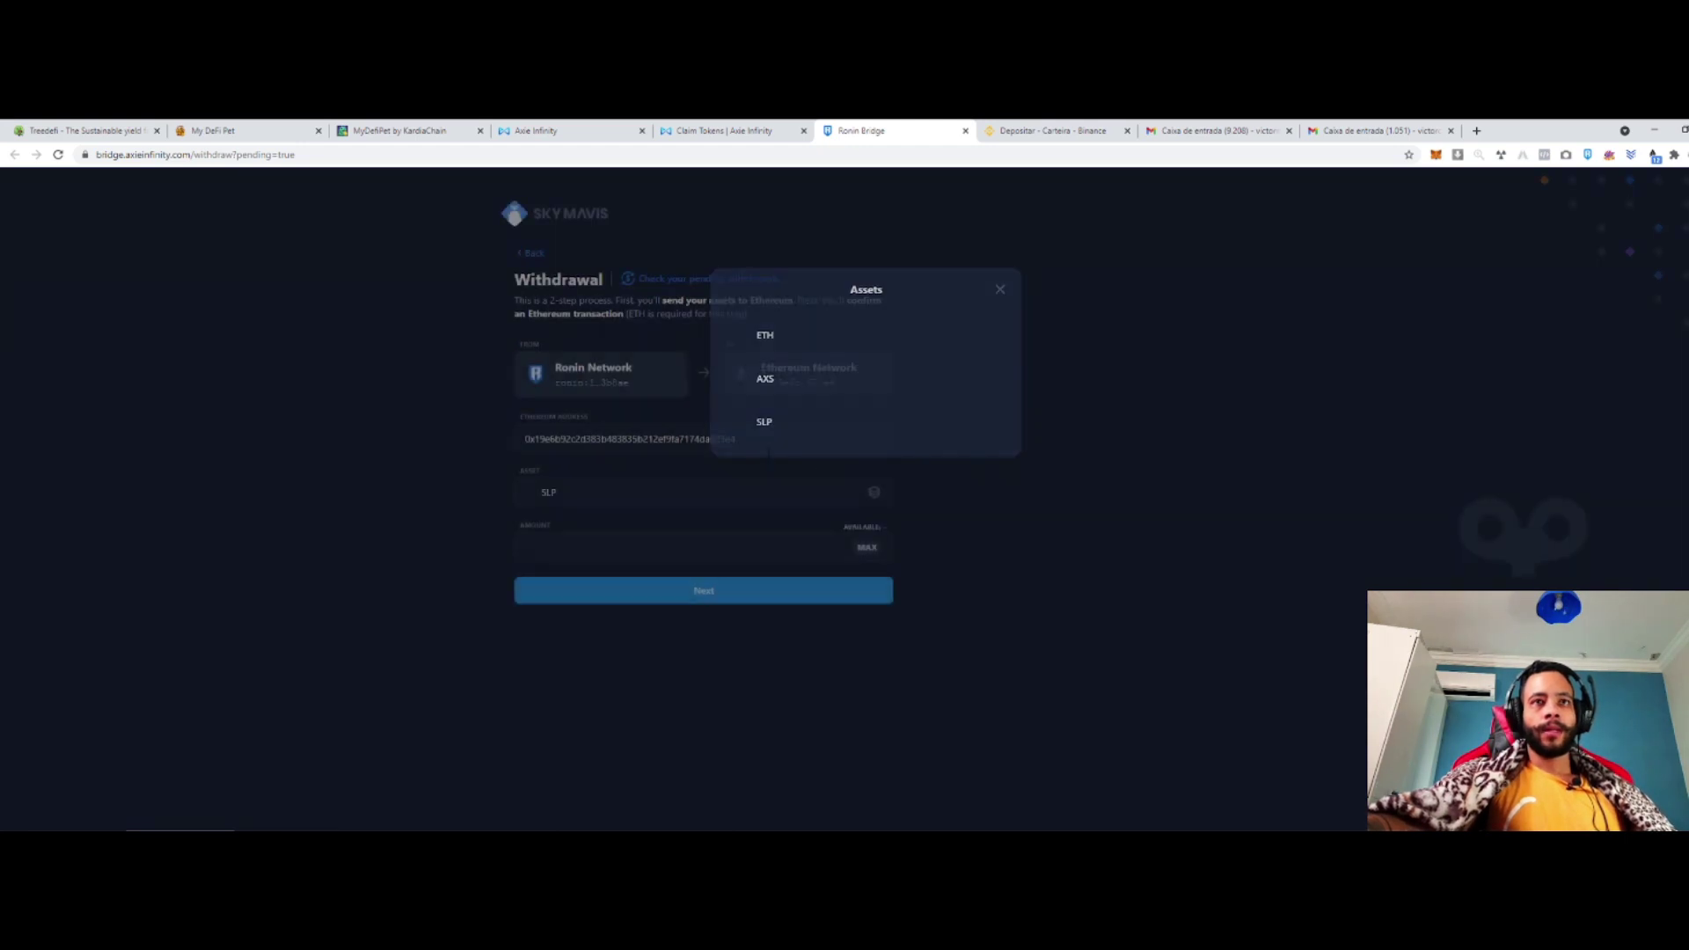
{"action": "left_click", "coordinate": [867, 549]}
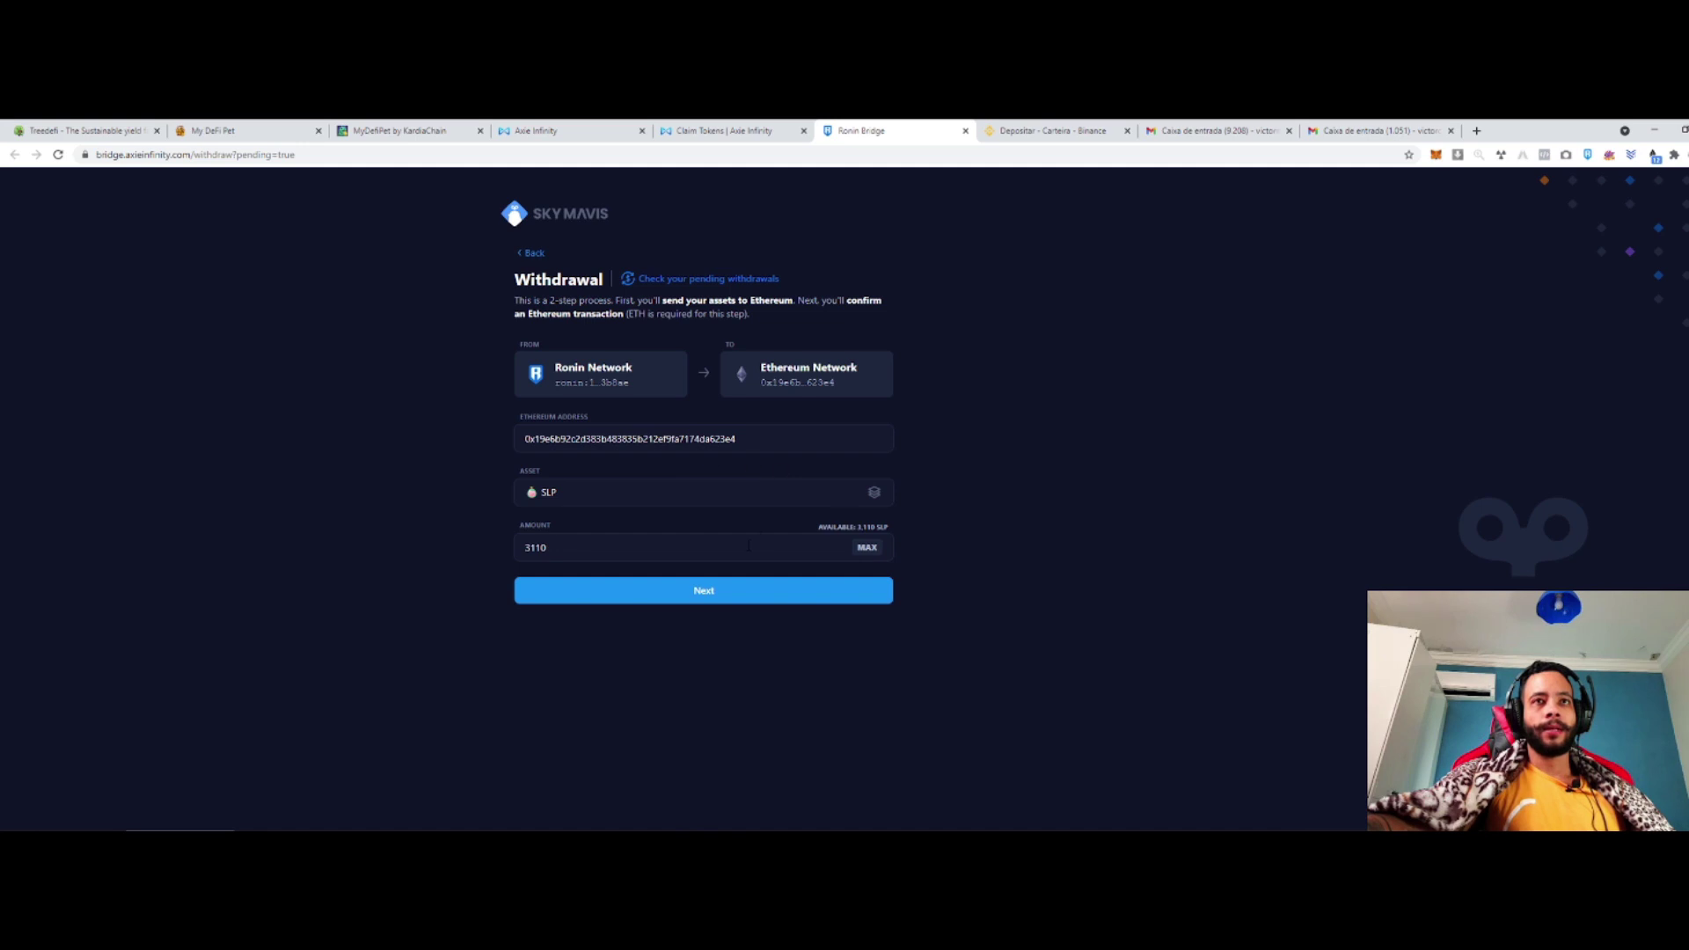
Submit the 3110 SLP withdrawal, accept the fee warning and confirm the transfer from Ronin to Ethereum.
{"action": "left_click", "coordinate": [743, 596]}
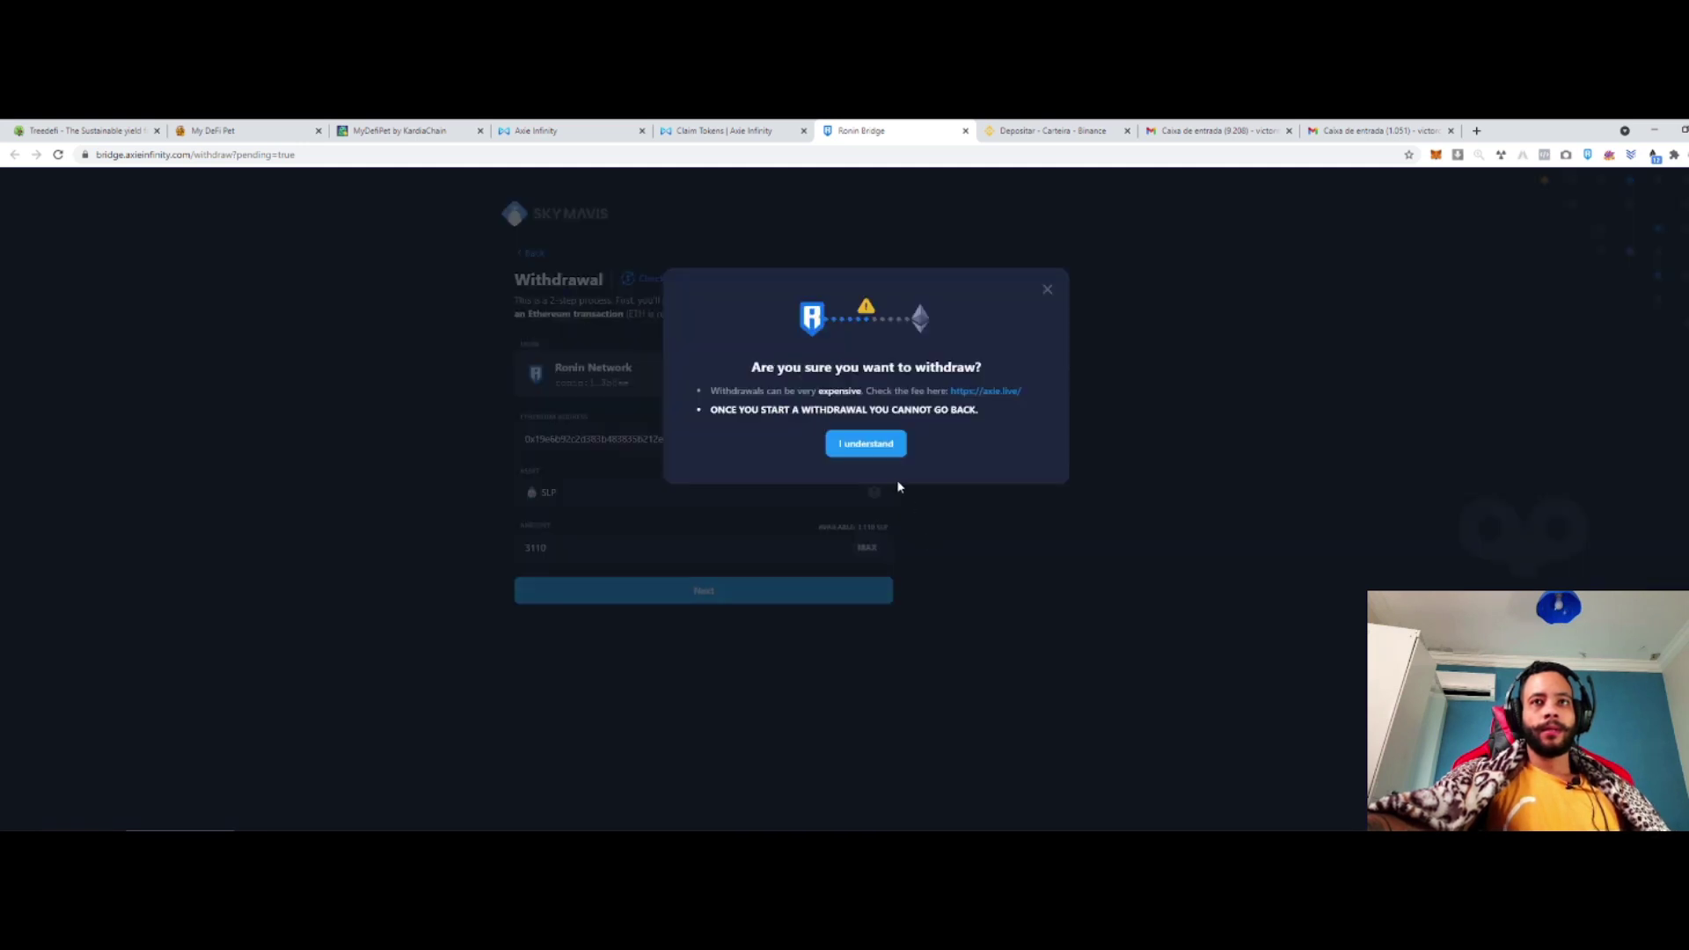
{"action": "left_click", "coordinate": [880, 459]}
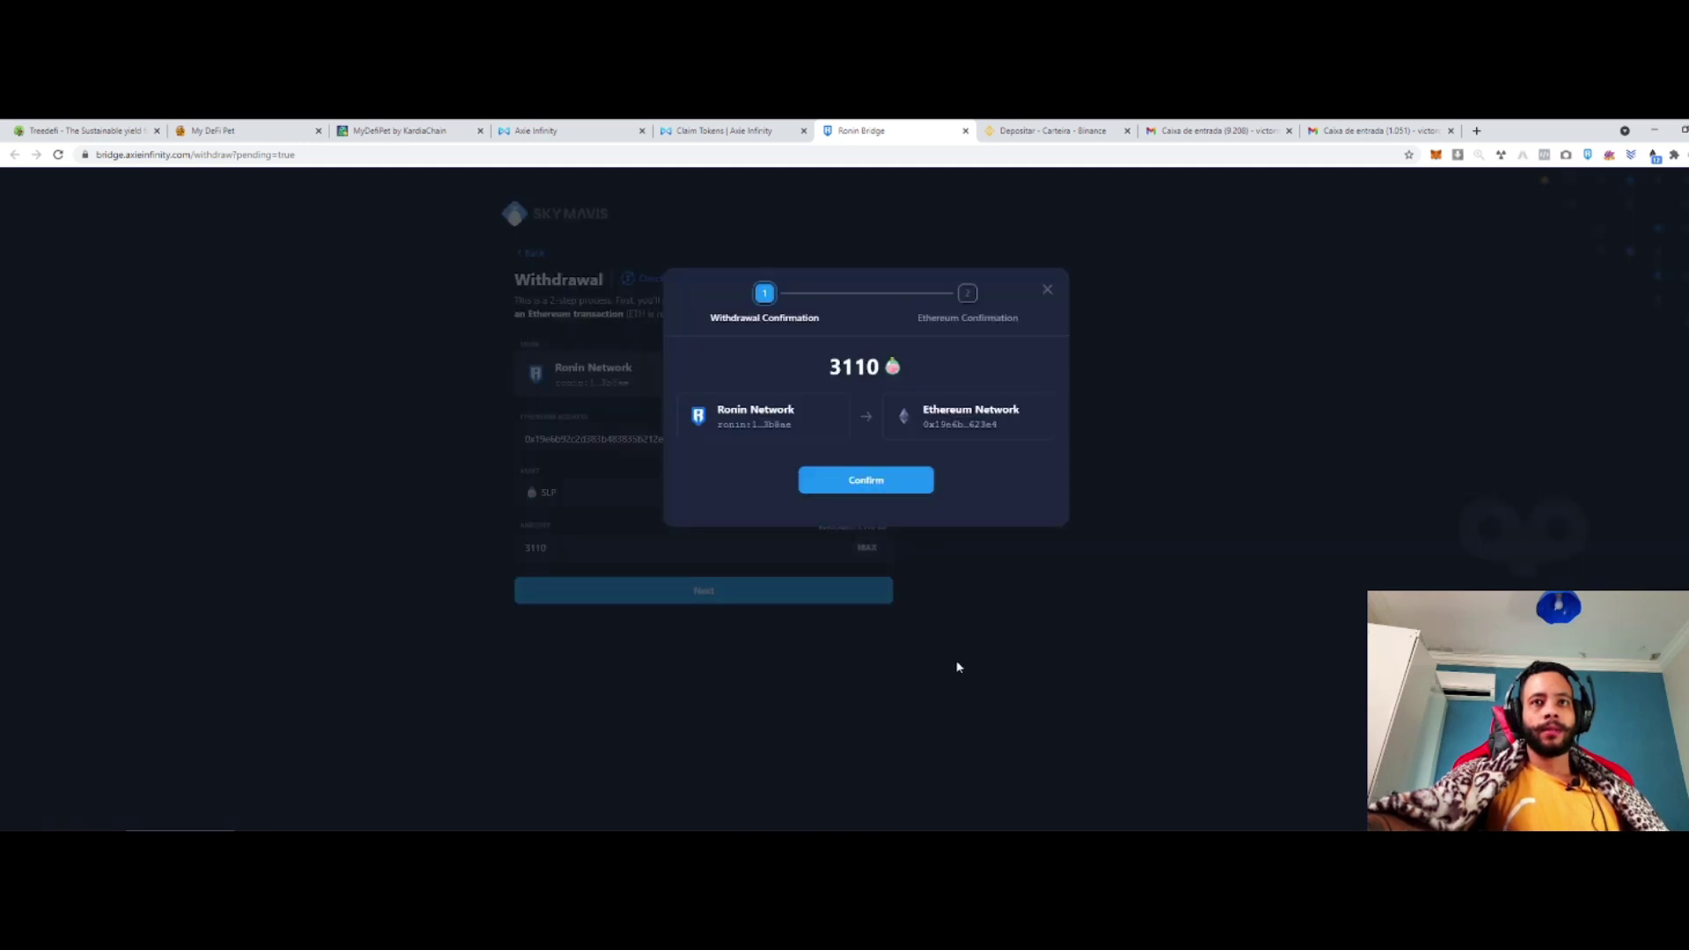
{"action": "left_click", "coordinate": [898, 486]}
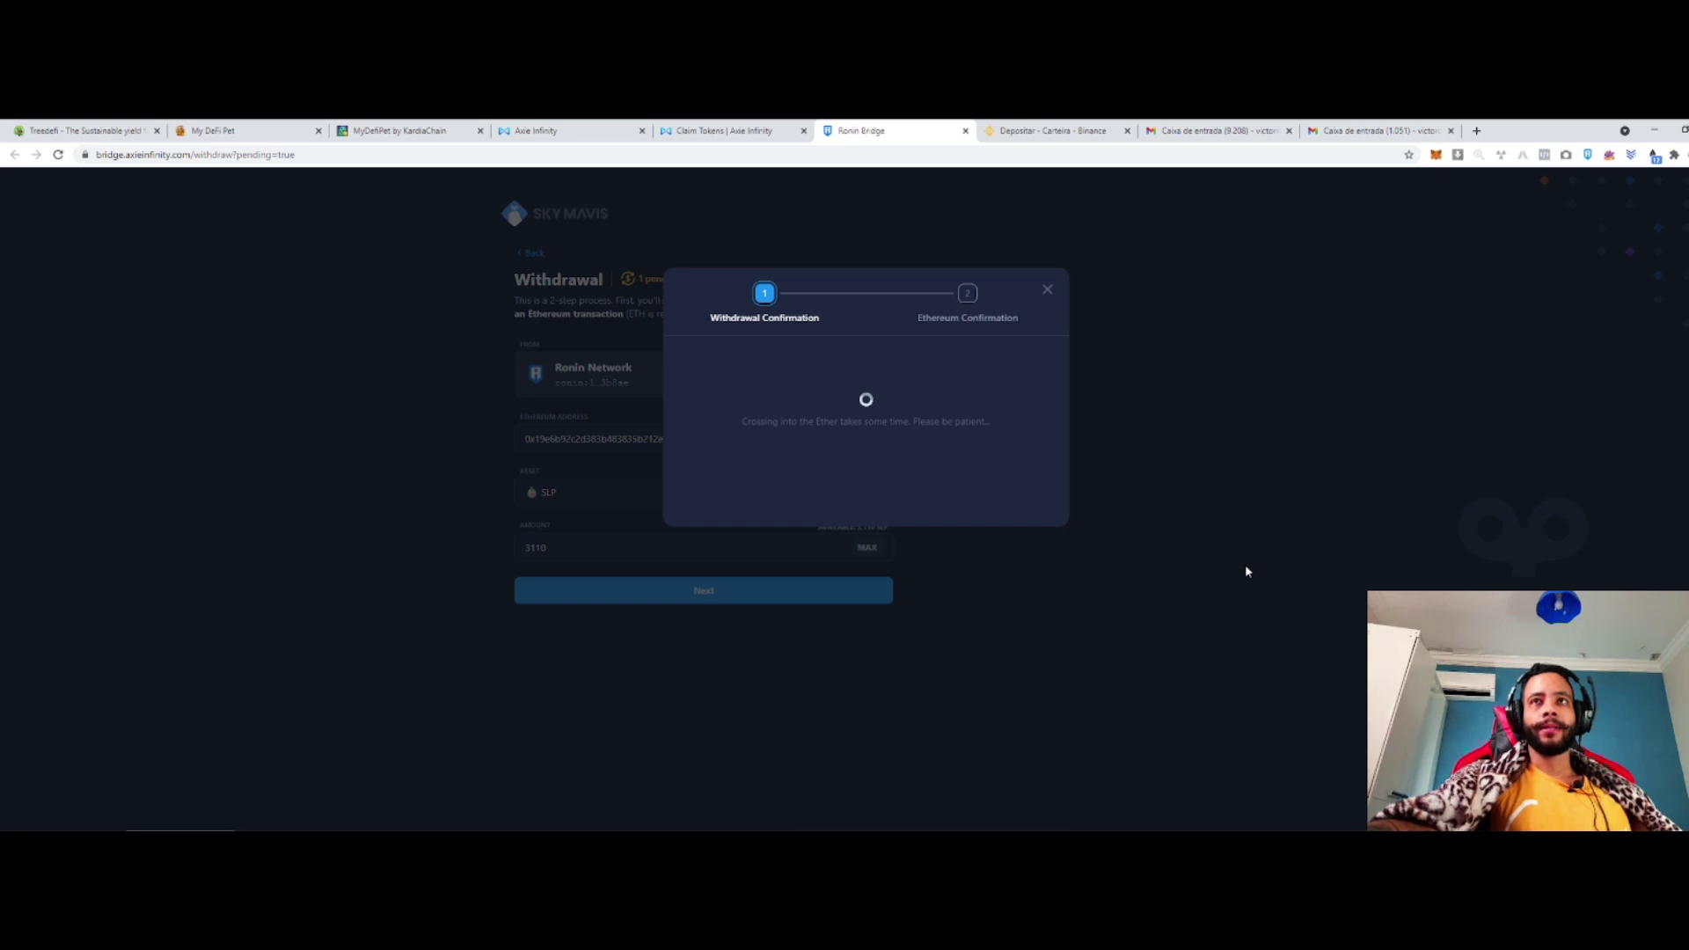
{"action": "left_click", "coordinate": [1053, 130]}
{"action": "key", "text": "ctrl+shift+Tab"}
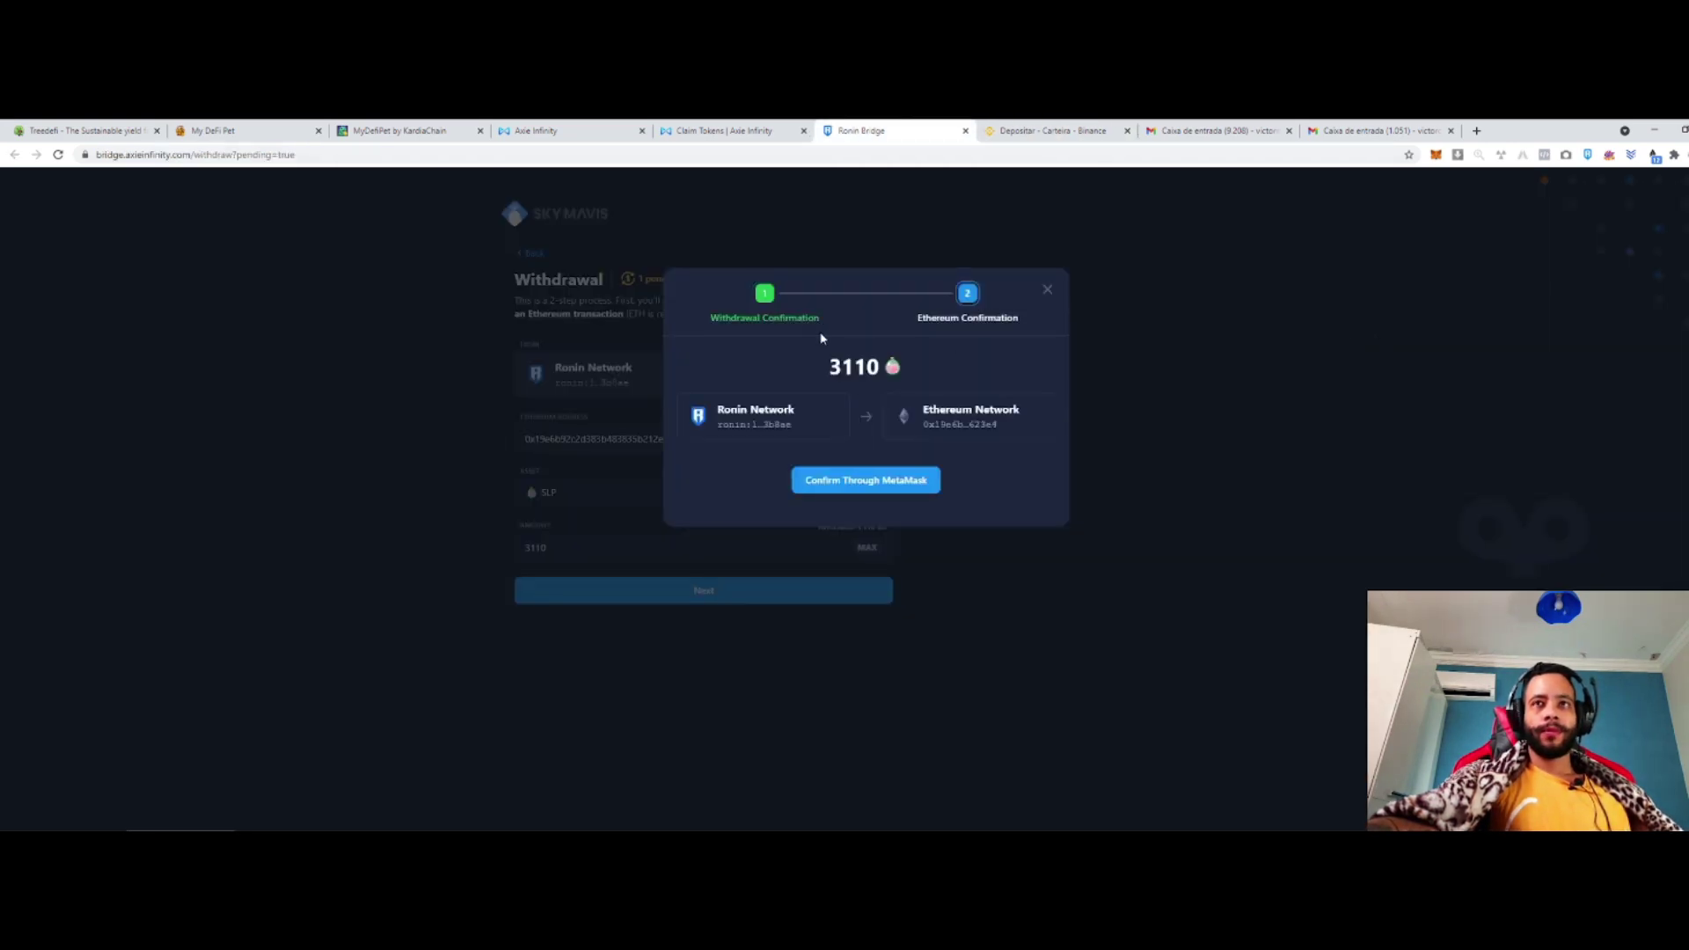
Confirm the Ethereum stage of the withdrawal through MetaMask, approving the contract interaction, and close the completion dialog.
{"action": "left_click", "coordinate": [907, 492]}
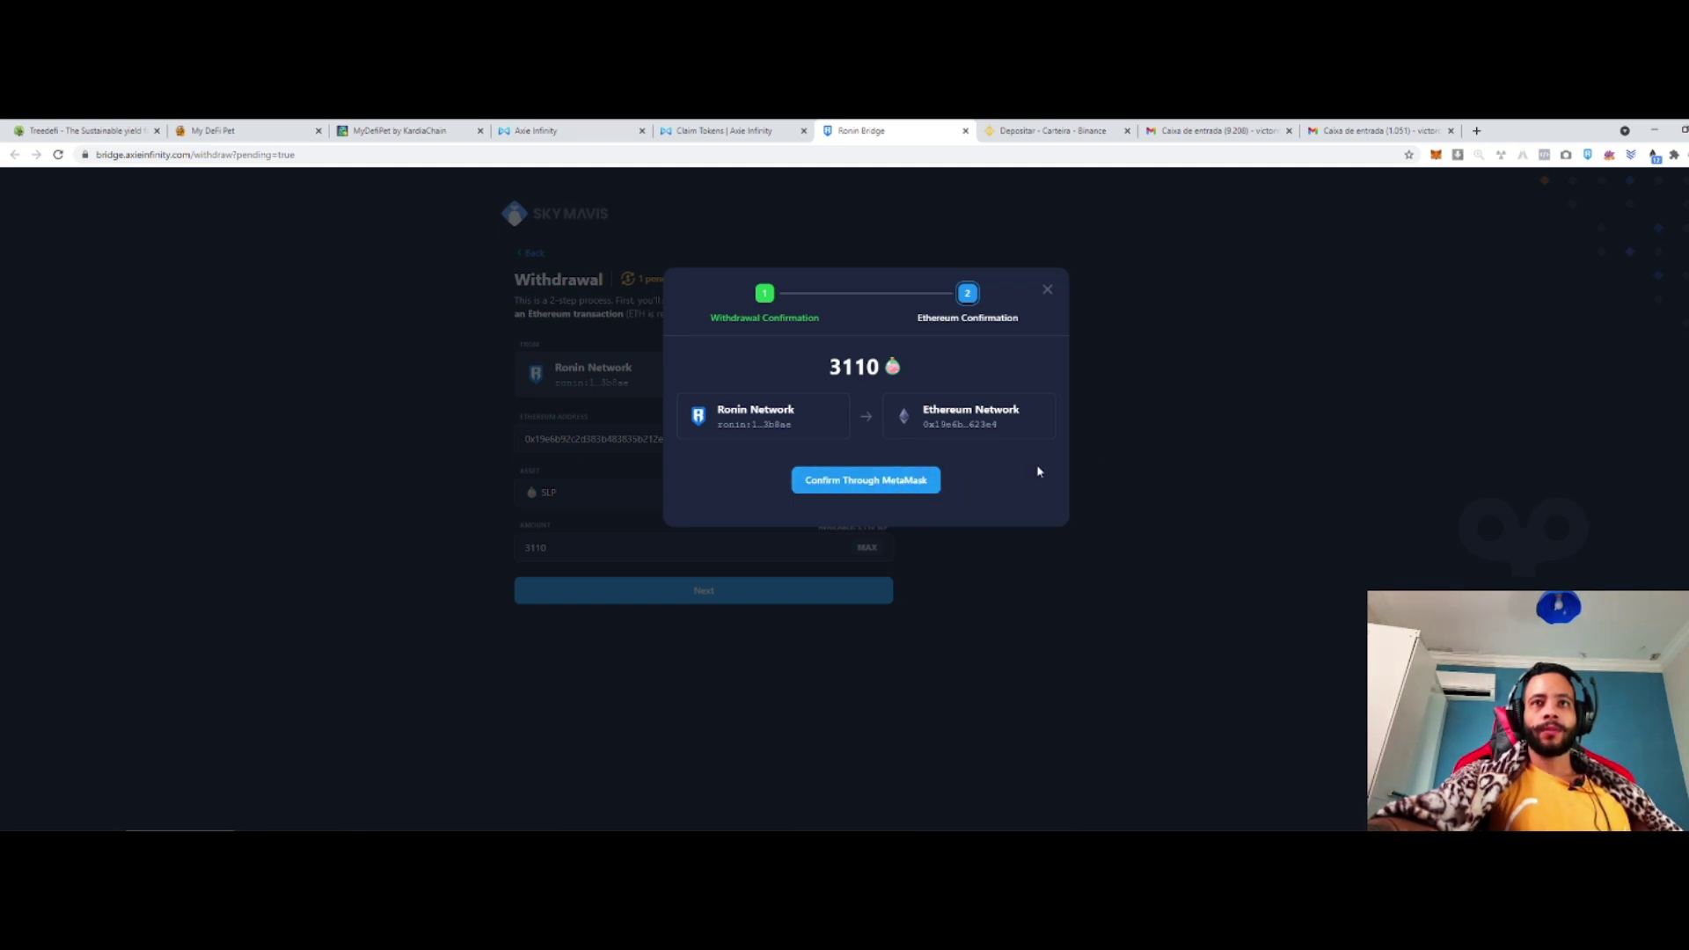
{"action": "left_click", "coordinate": [1435, 156]}
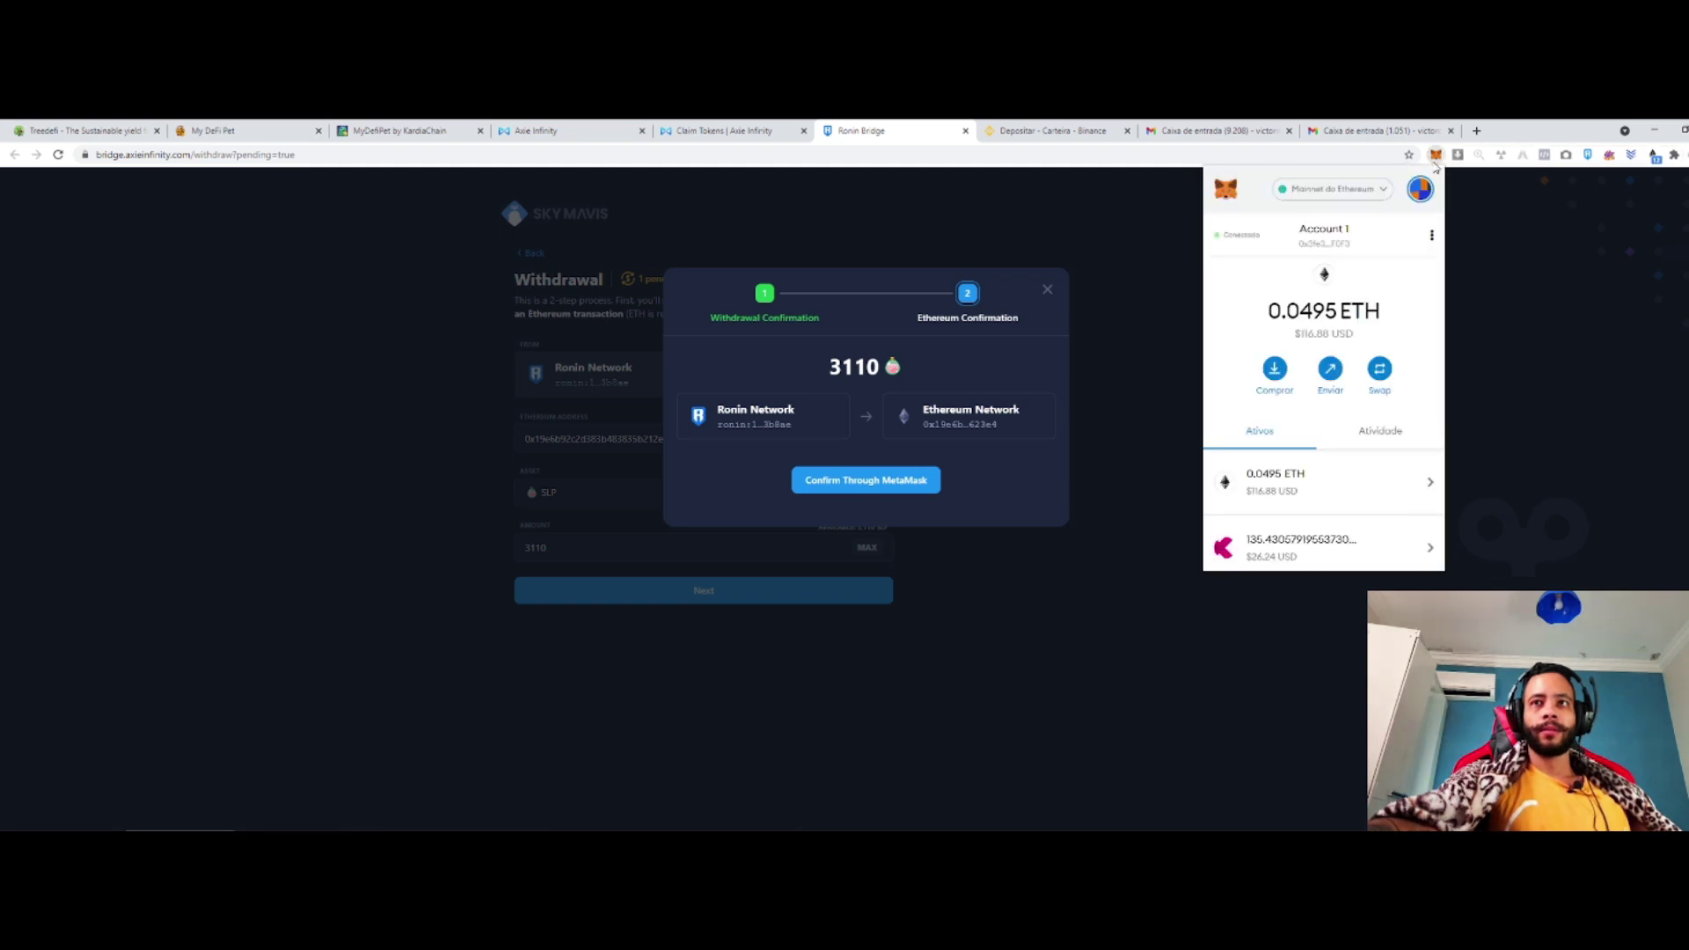
{"action": "left_click", "coordinate": [1435, 158]}
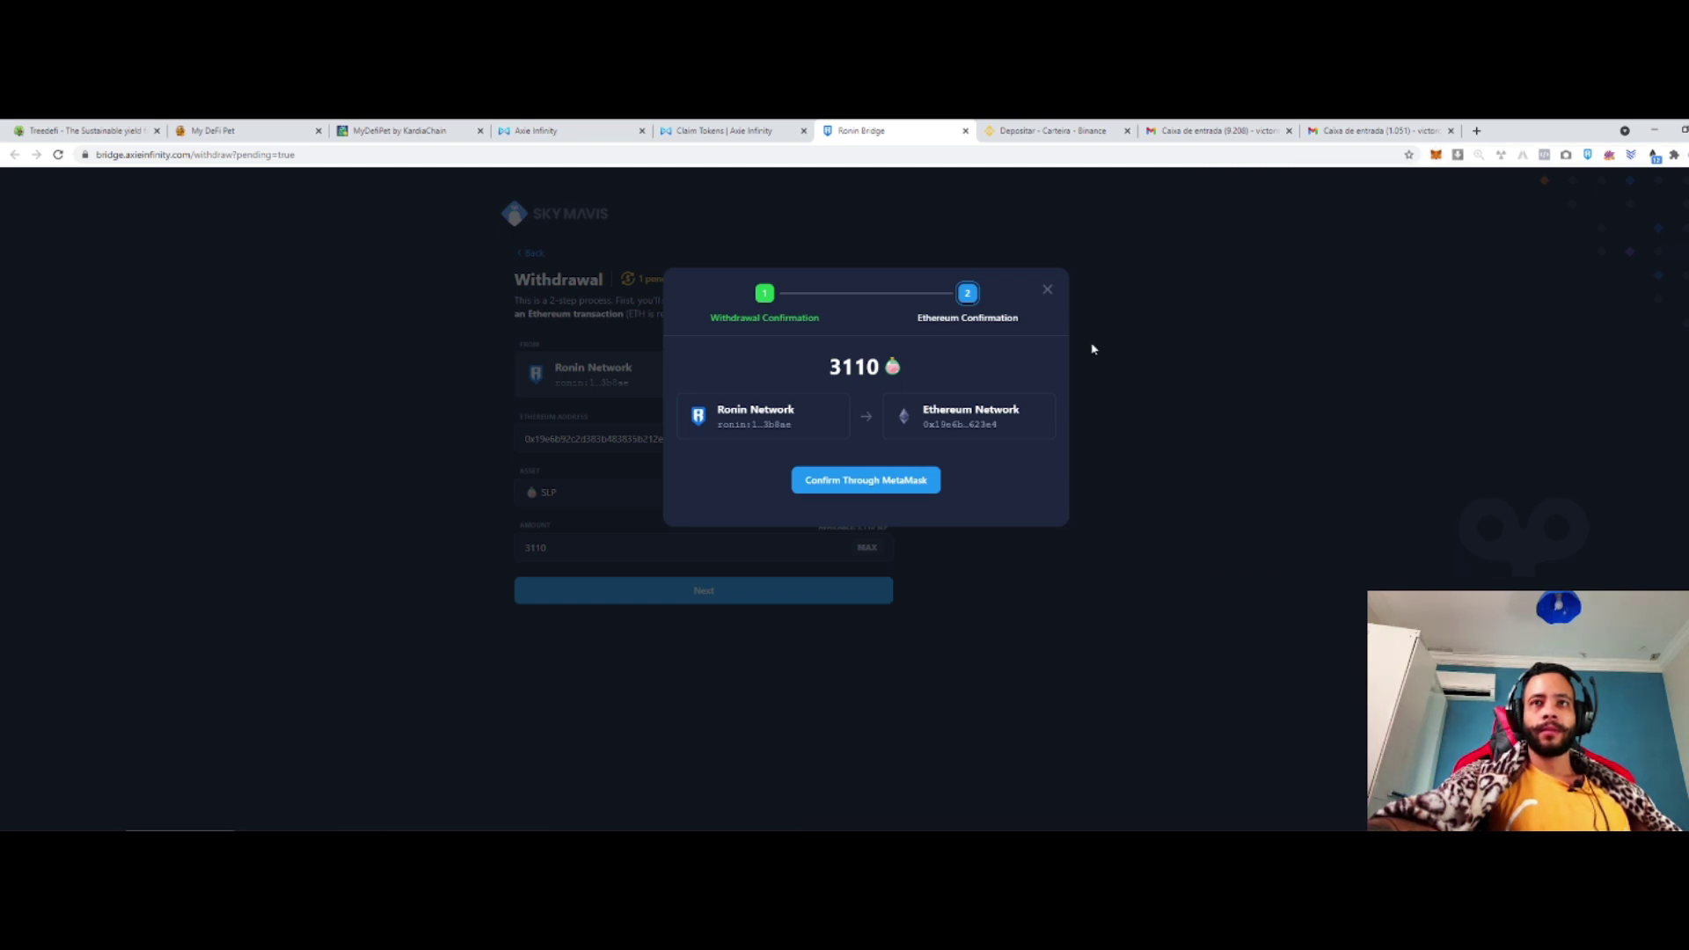
{"action": "left_click", "coordinate": [928, 482]}
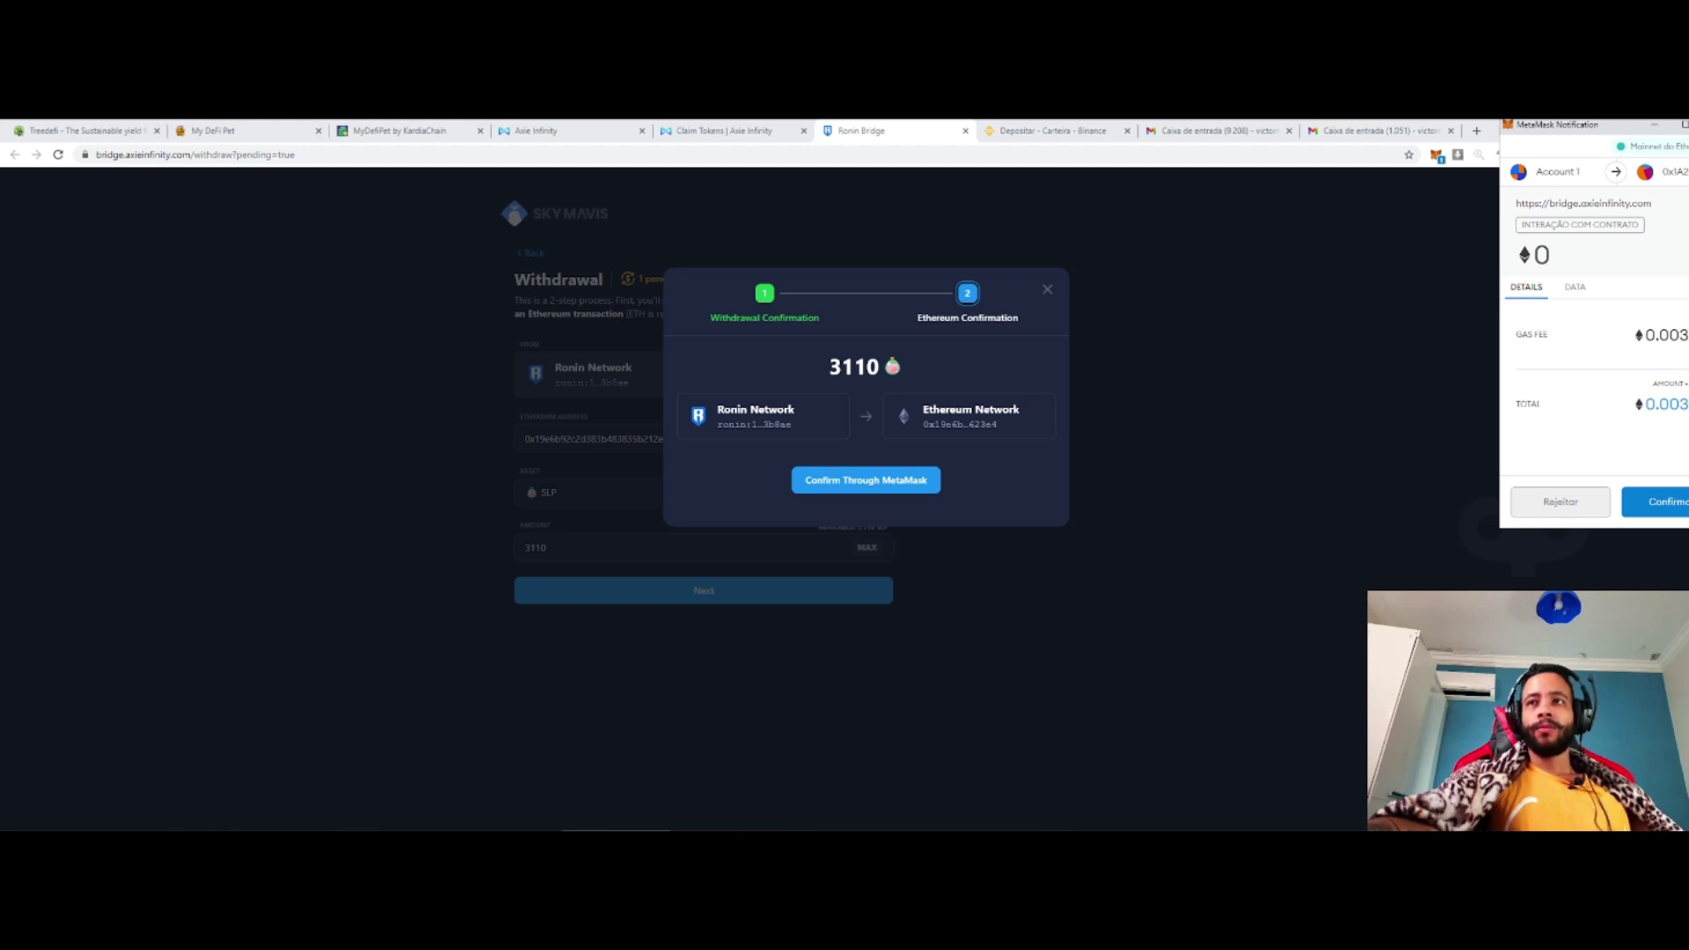
{"action": "left_click", "coordinate": [1653, 501]}
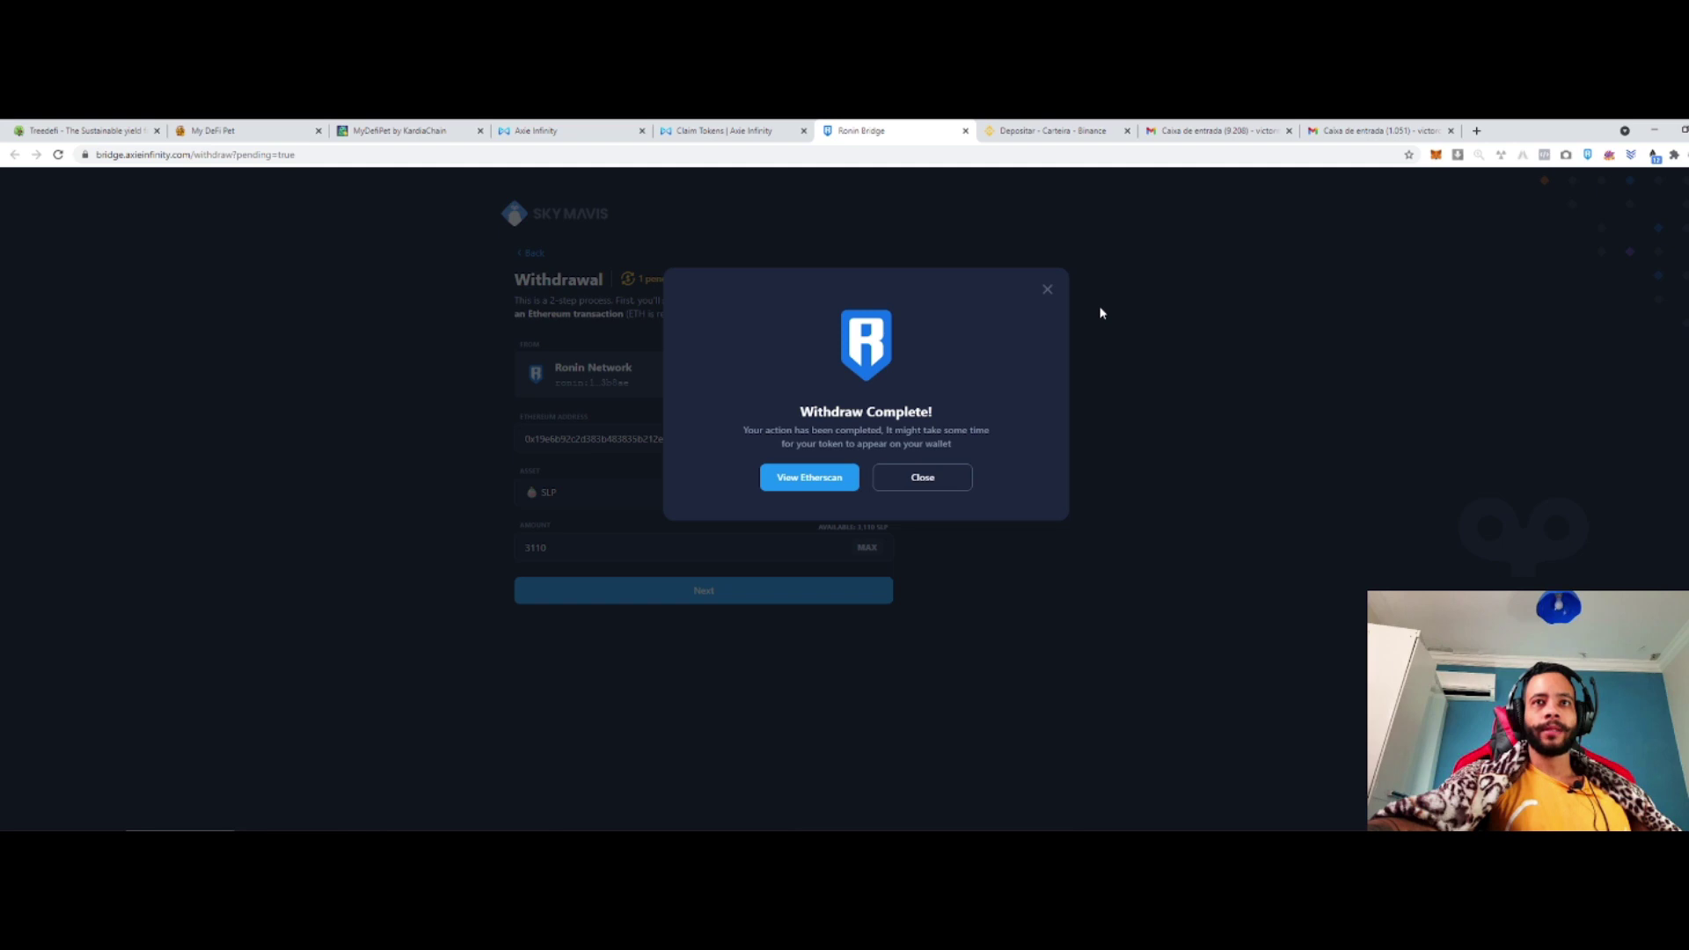
{"action": "left_click", "coordinate": [960, 490]}
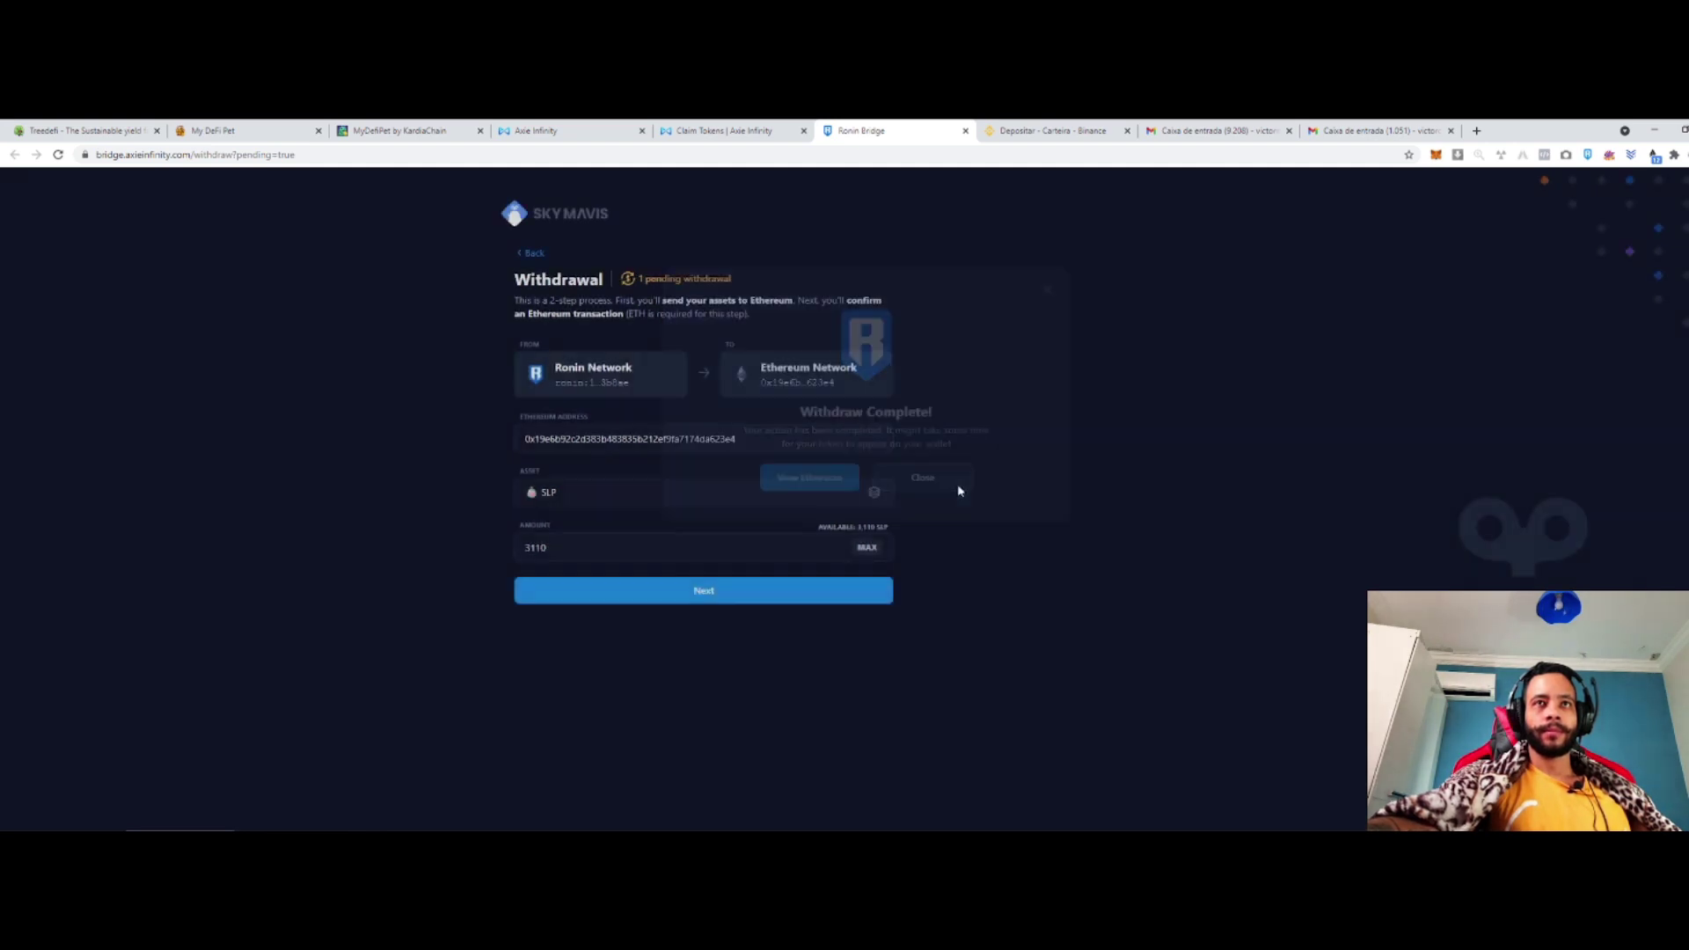
Check the SLP entry in MetaMask and view the pending contract interaction's transaction details.
{"action": "left_click", "coordinate": [1435, 153]}
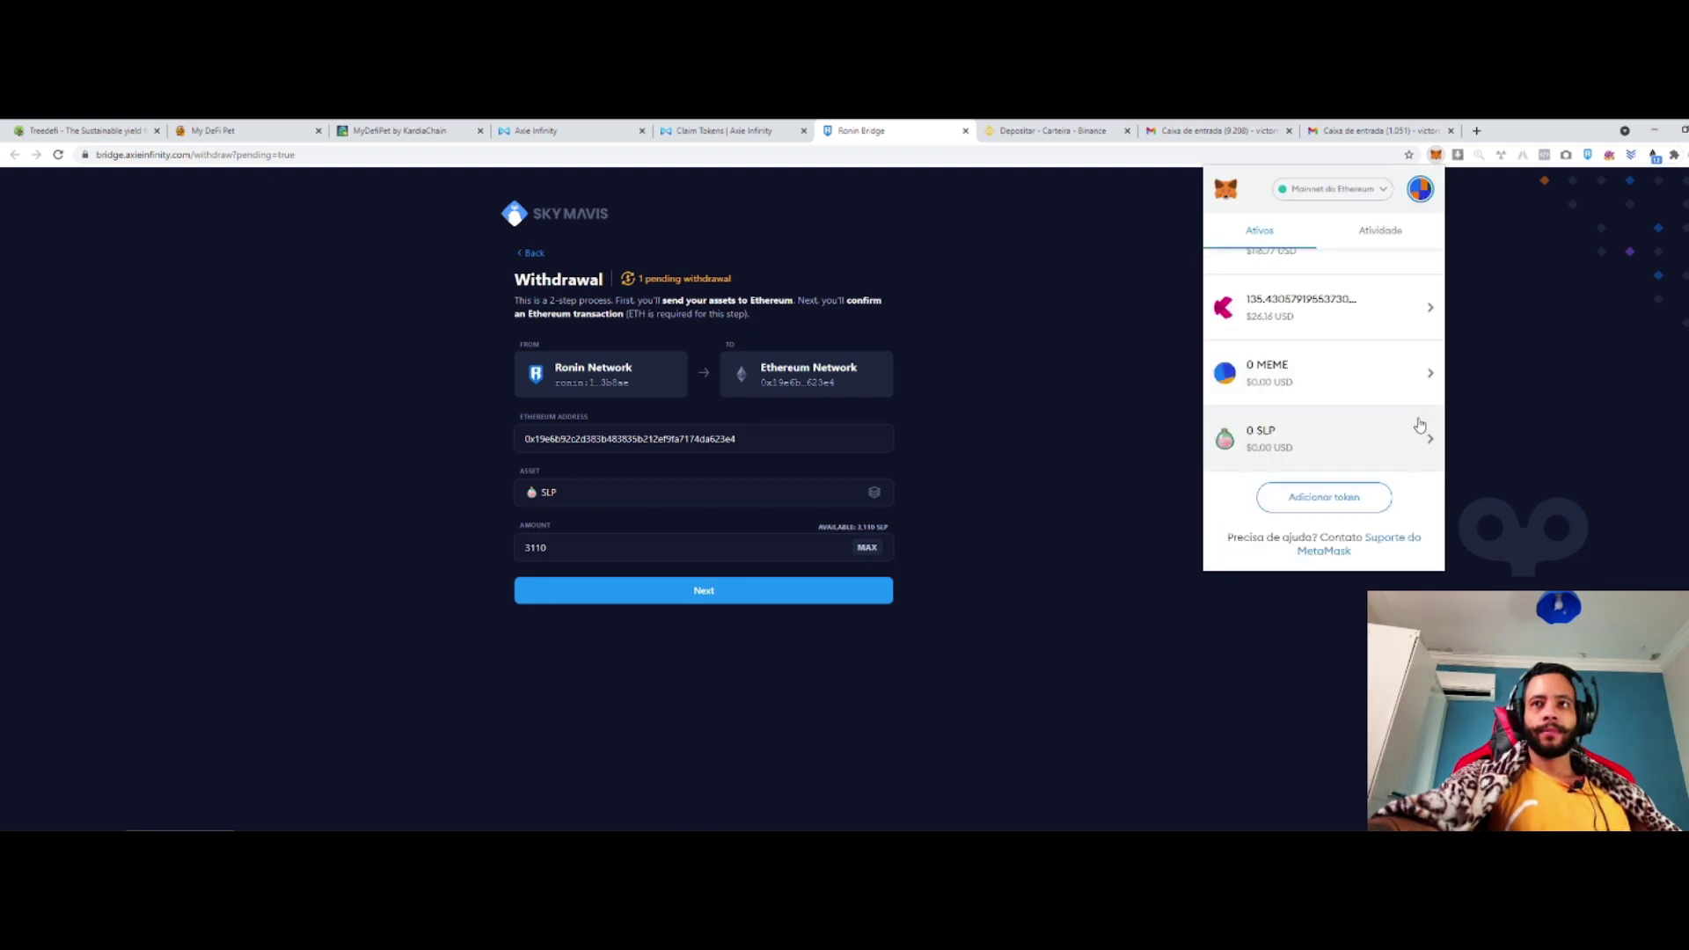
{"action": "left_click", "coordinate": [1397, 431]}
{"action": "left_click", "coordinate": [1338, 500]}
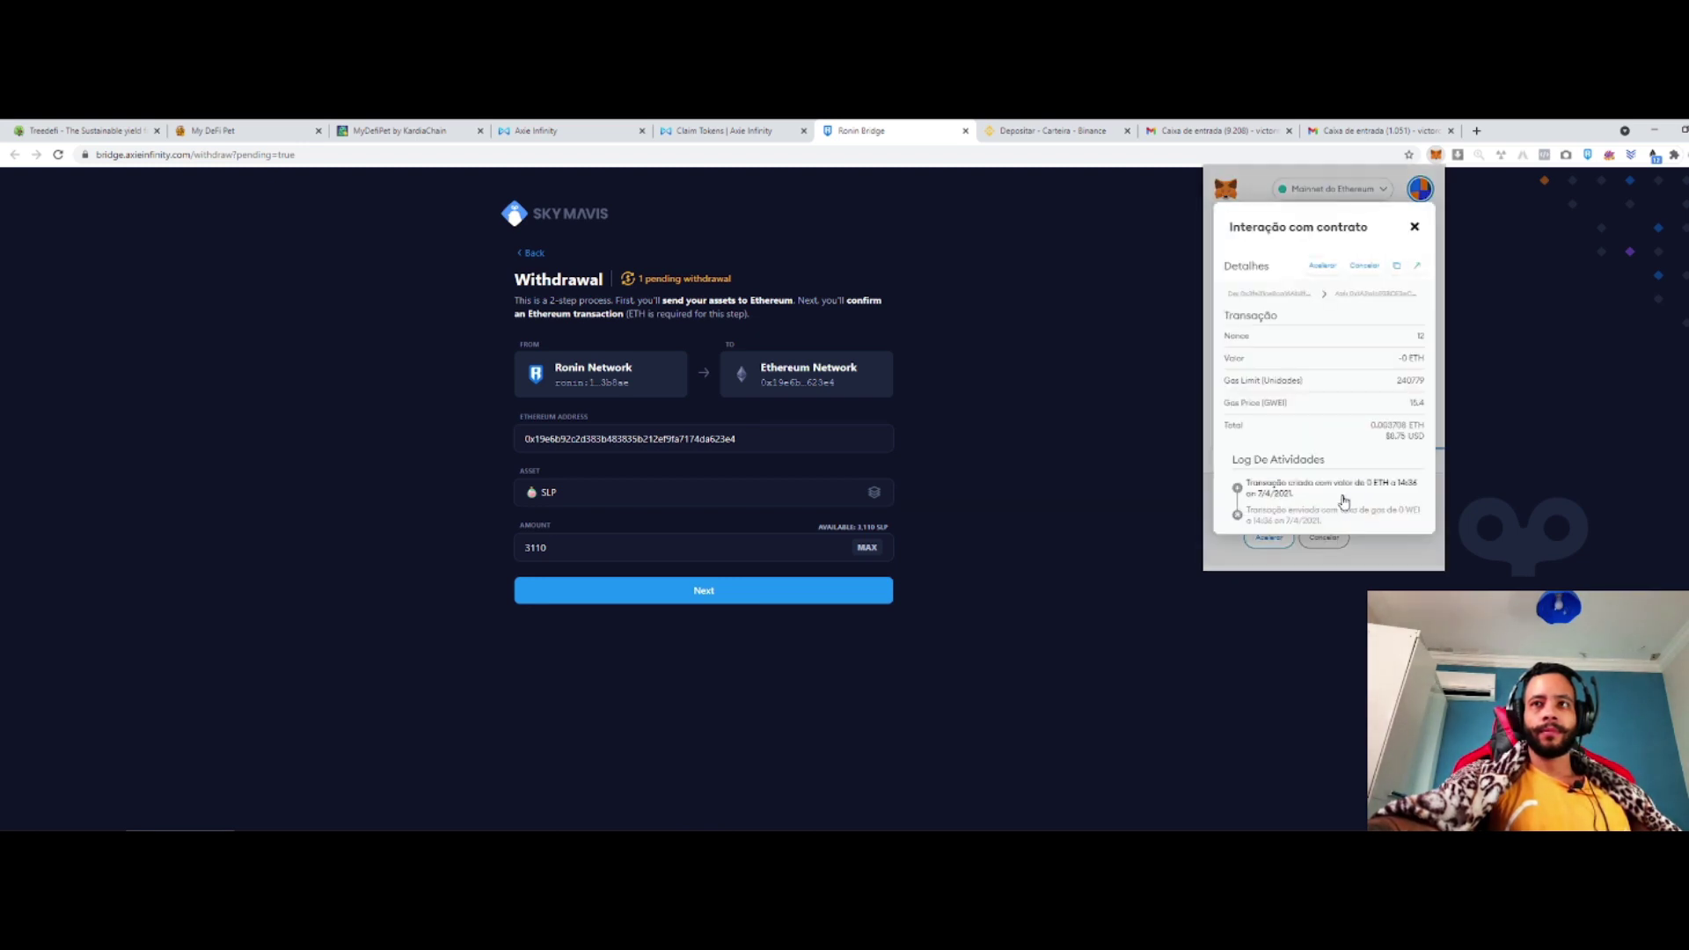
{"action": "left_click", "coordinate": [1415, 228]}
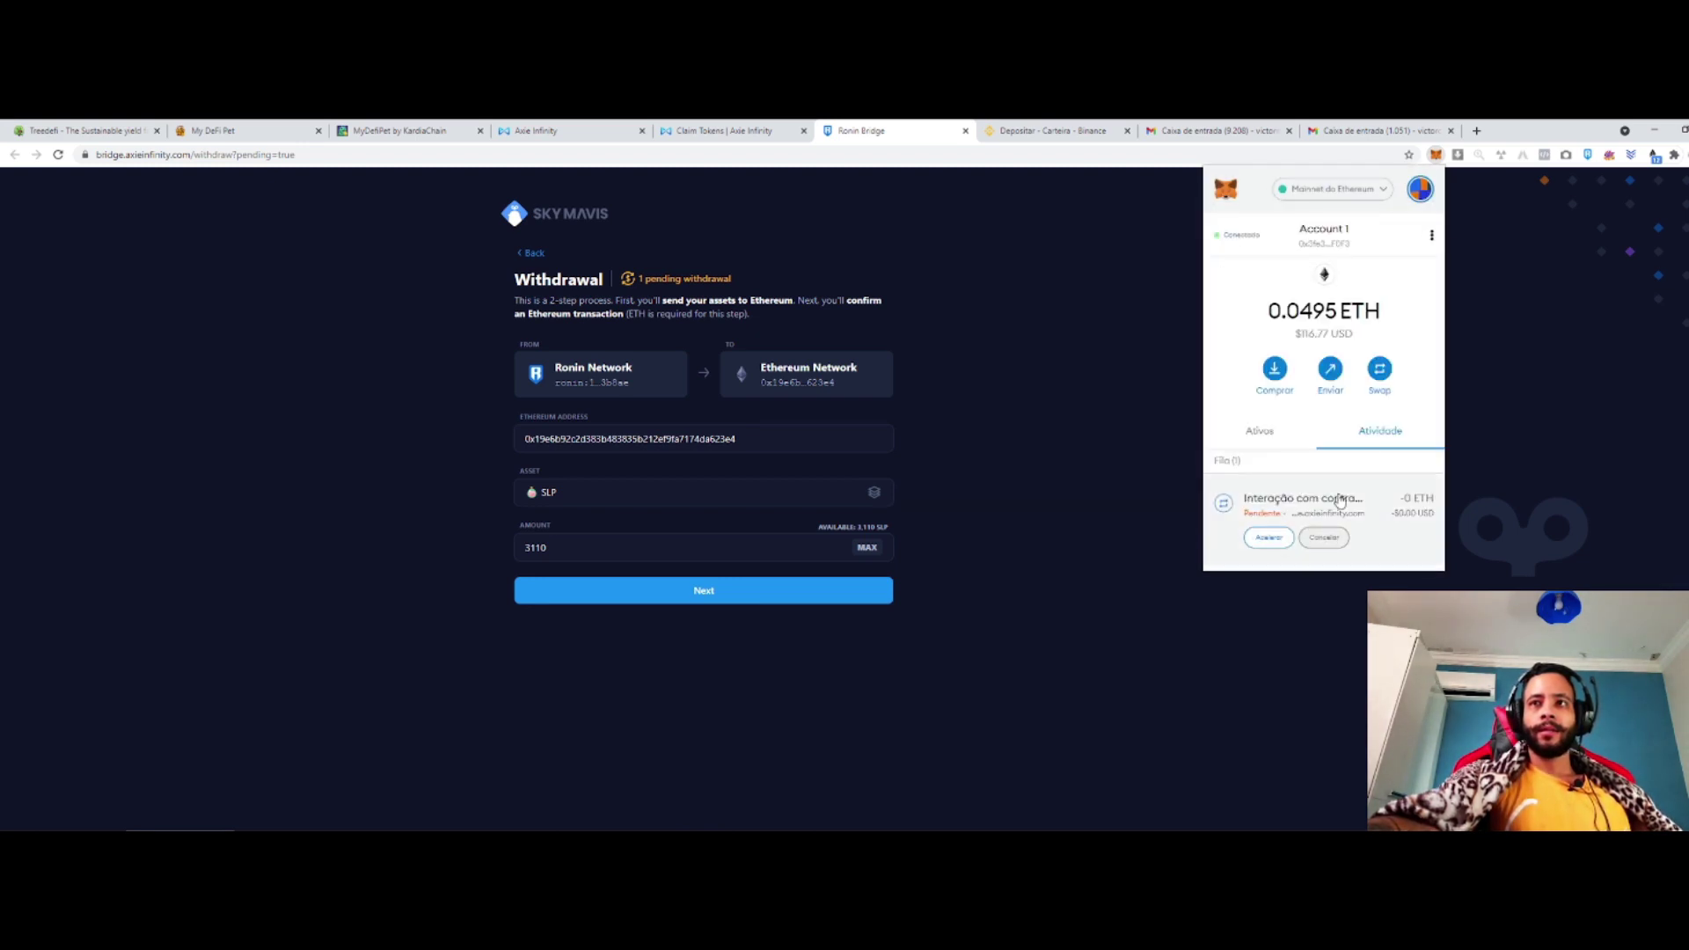
Request a speed-up of the pending MetaMask transaction with the fastest gas option, and return to the asset list.
{"action": "left_click", "coordinate": [1277, 537]}
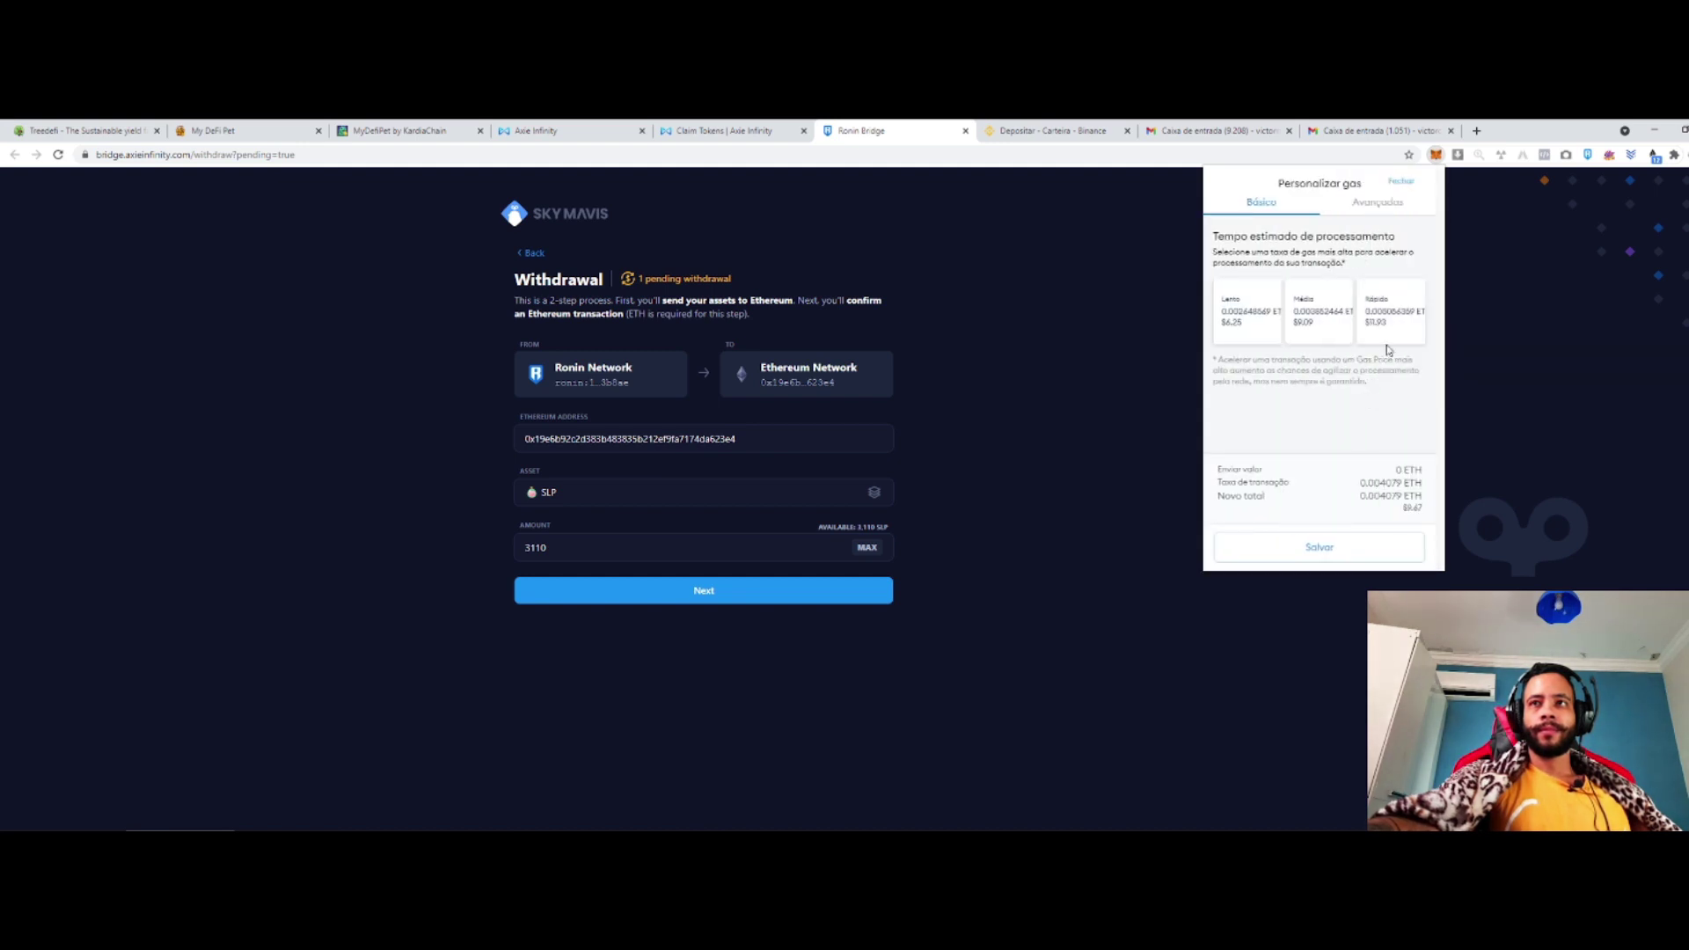
{"action": "left_click", "coordinate": [1390, 327]}
{"action": "left_click", "coordinate": [1362, 546]}
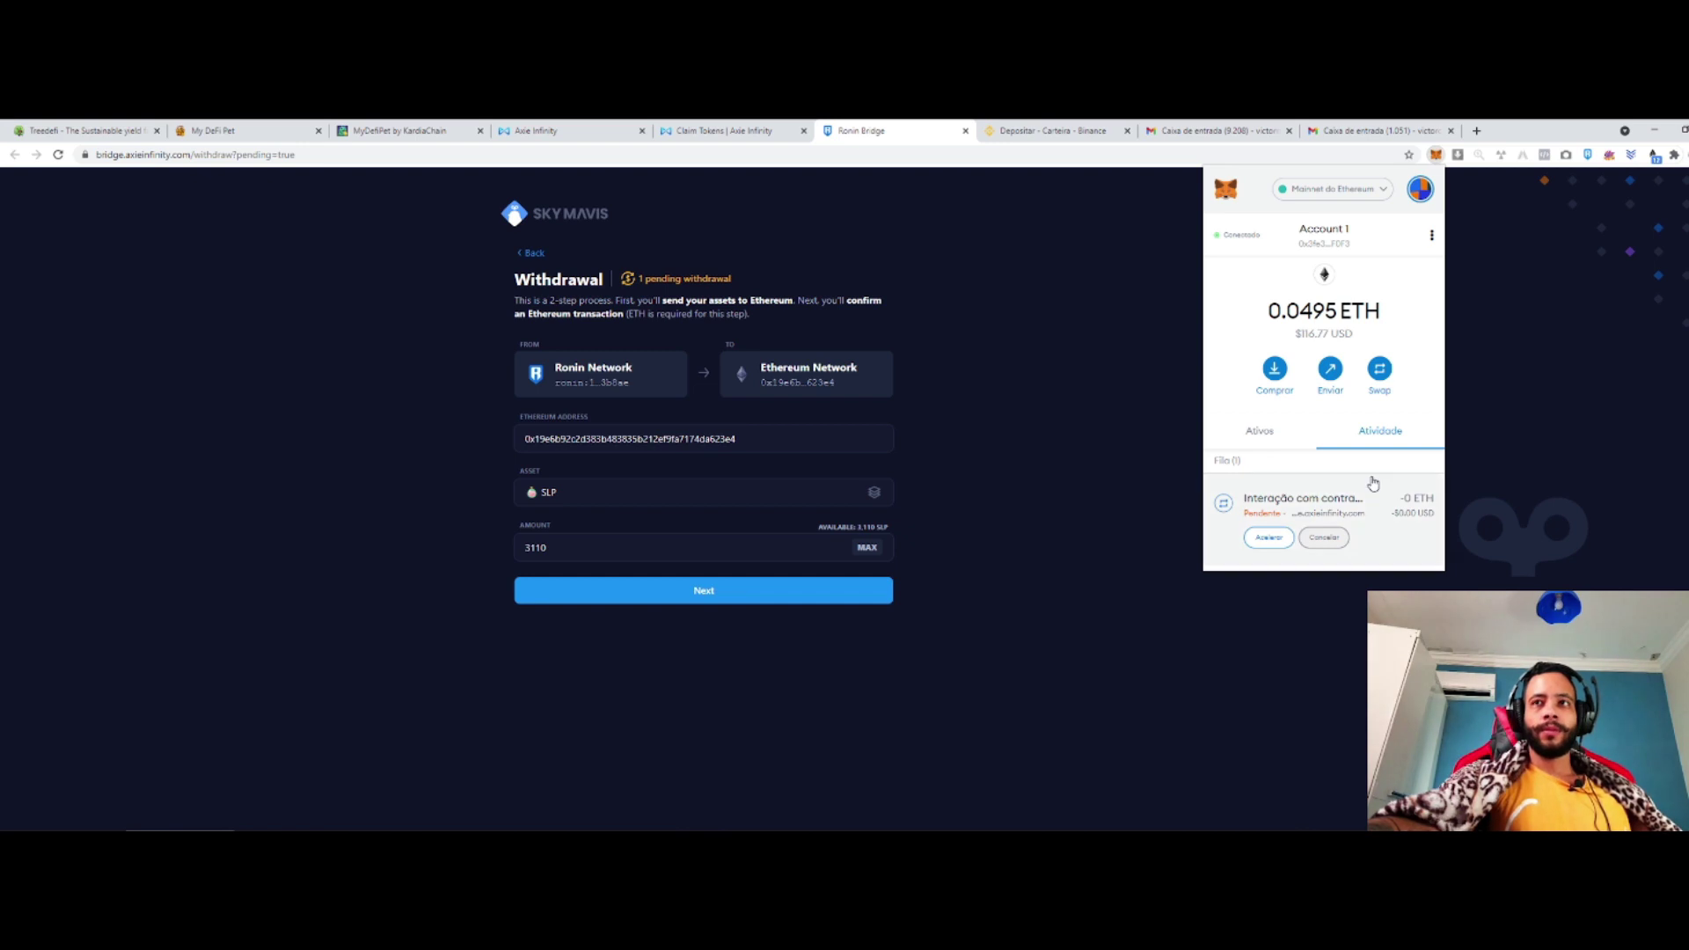
{"action": "left_click", "coordinate": [1276, 437]}
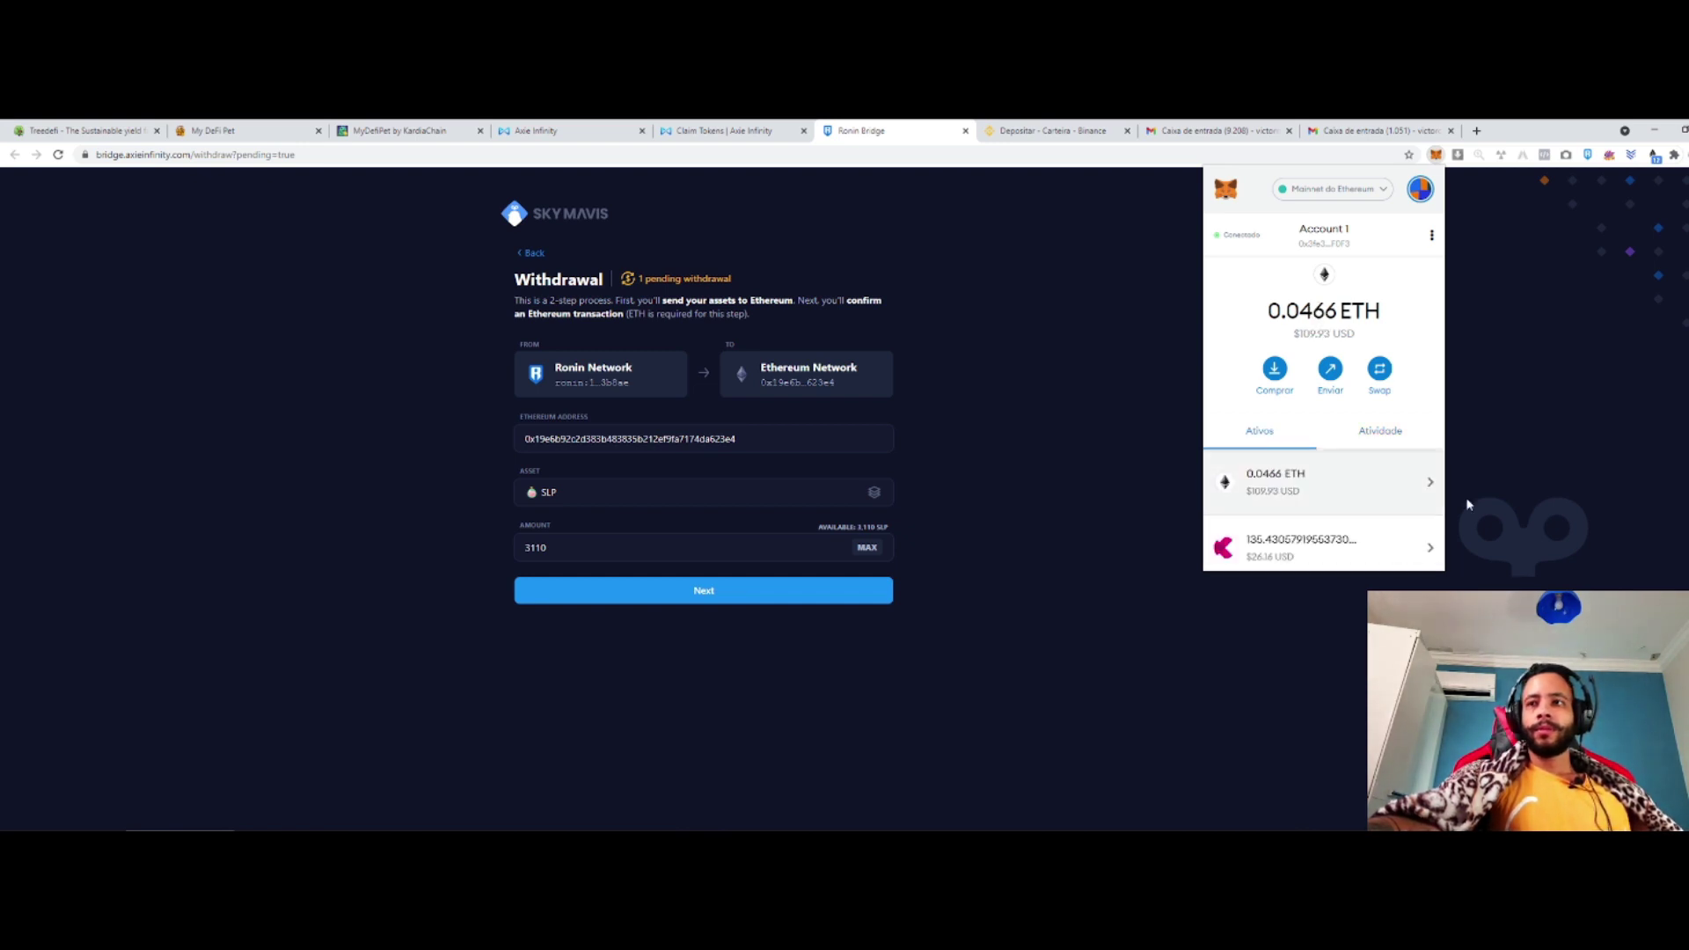
Look through the MetaMask asset list, switch to Binance and check the SLP entry in the spot wallet.
{"action": "scroll", "coordinate": [1376, 509], "scroll_direction": "down", "scroll_amount": 3}
{"action": "scroll", "coordinate": [1377, 512], "scroll_direction": "up", "scroll_amount": 2}
{"action": "scroll", "coordinate": [1378, 512], "scroll_direction": "down", "scroll_amount": 3}
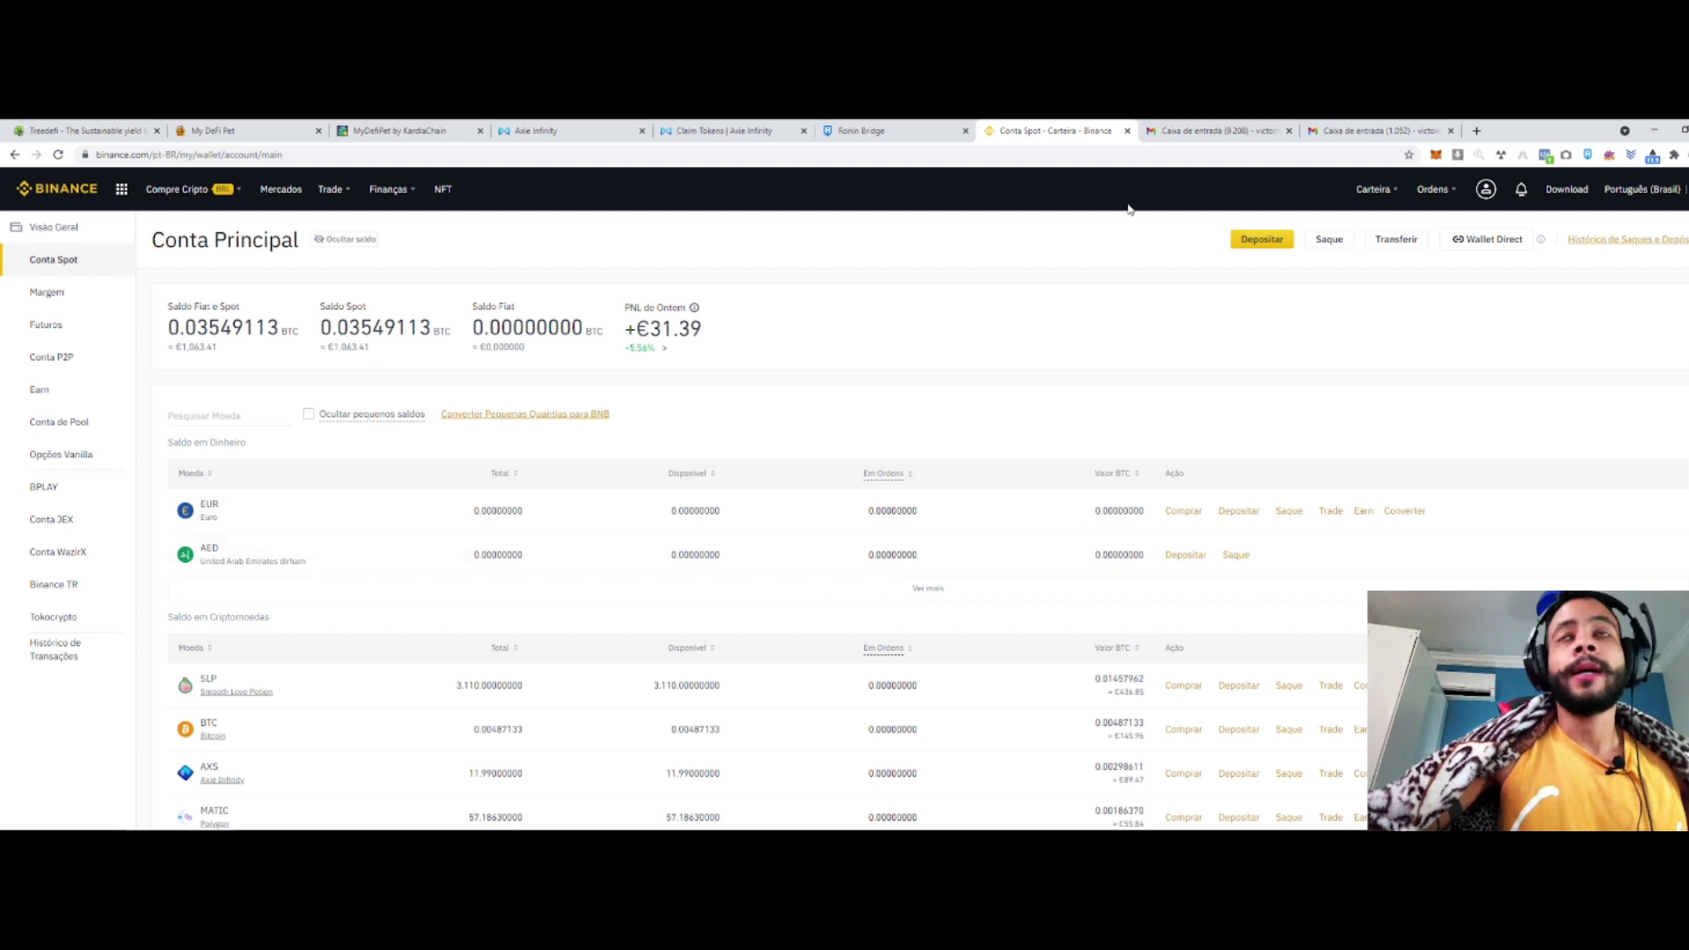
{"action": "left_click", "coordinate": [904, 128]}
{"action": "left_click", "coordinate": [1047, 130]}
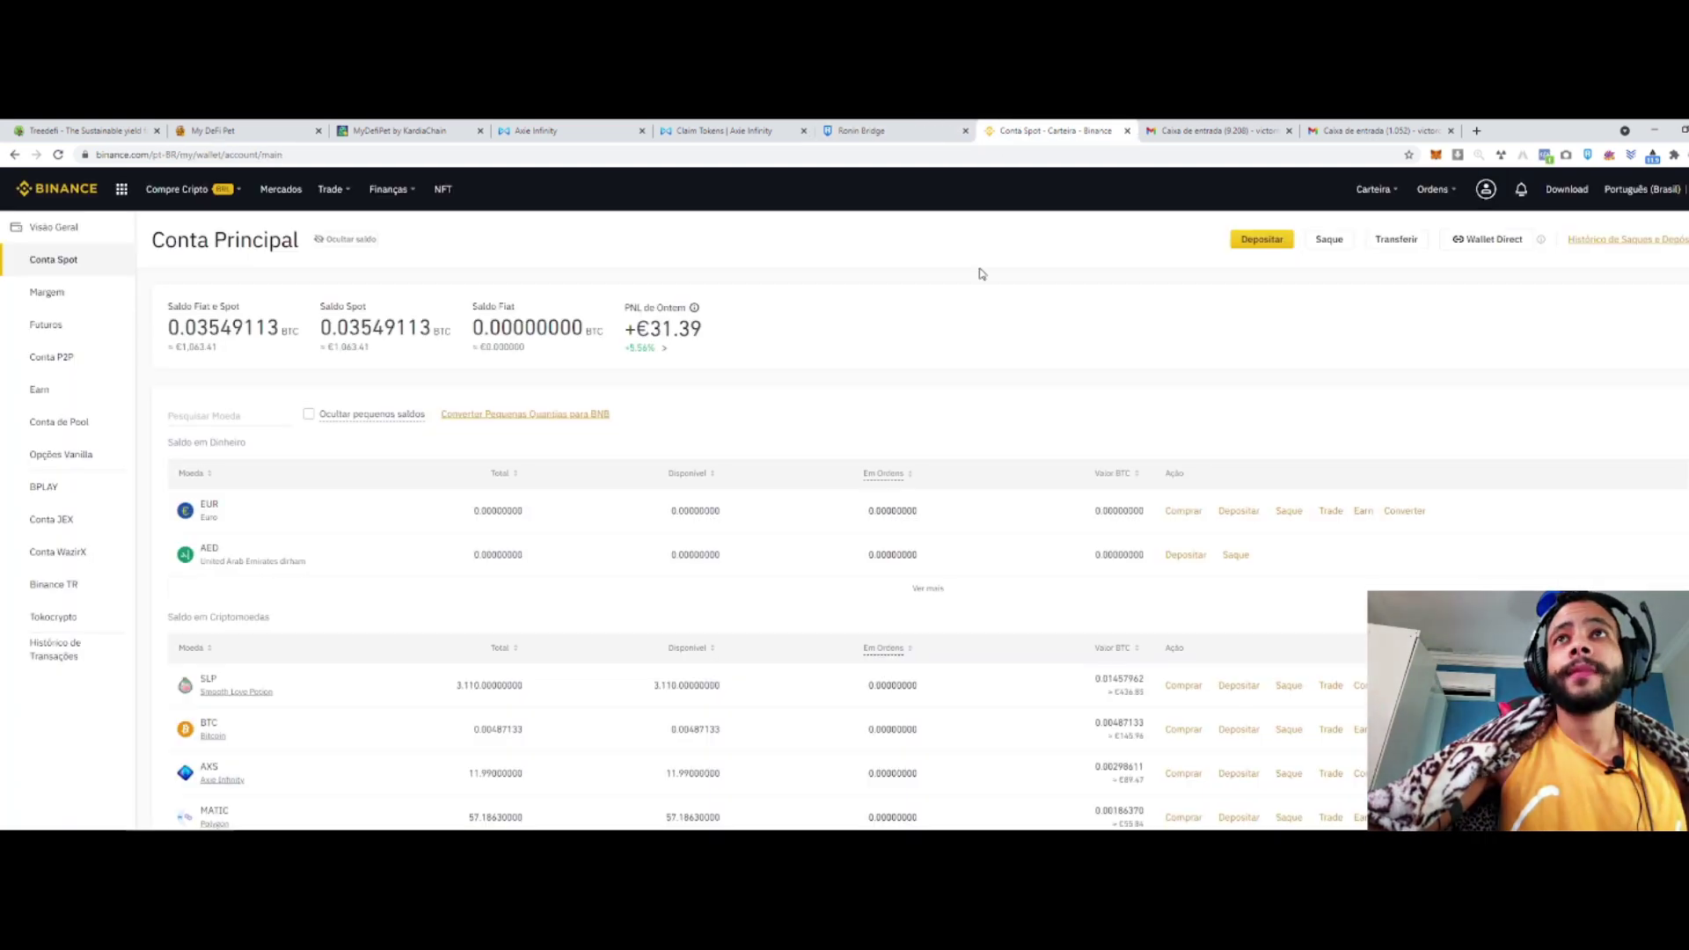
{"action": "scroll", "coordinate": [1179, 687], "scroll_direction": "down", "scroll_amount": 2}
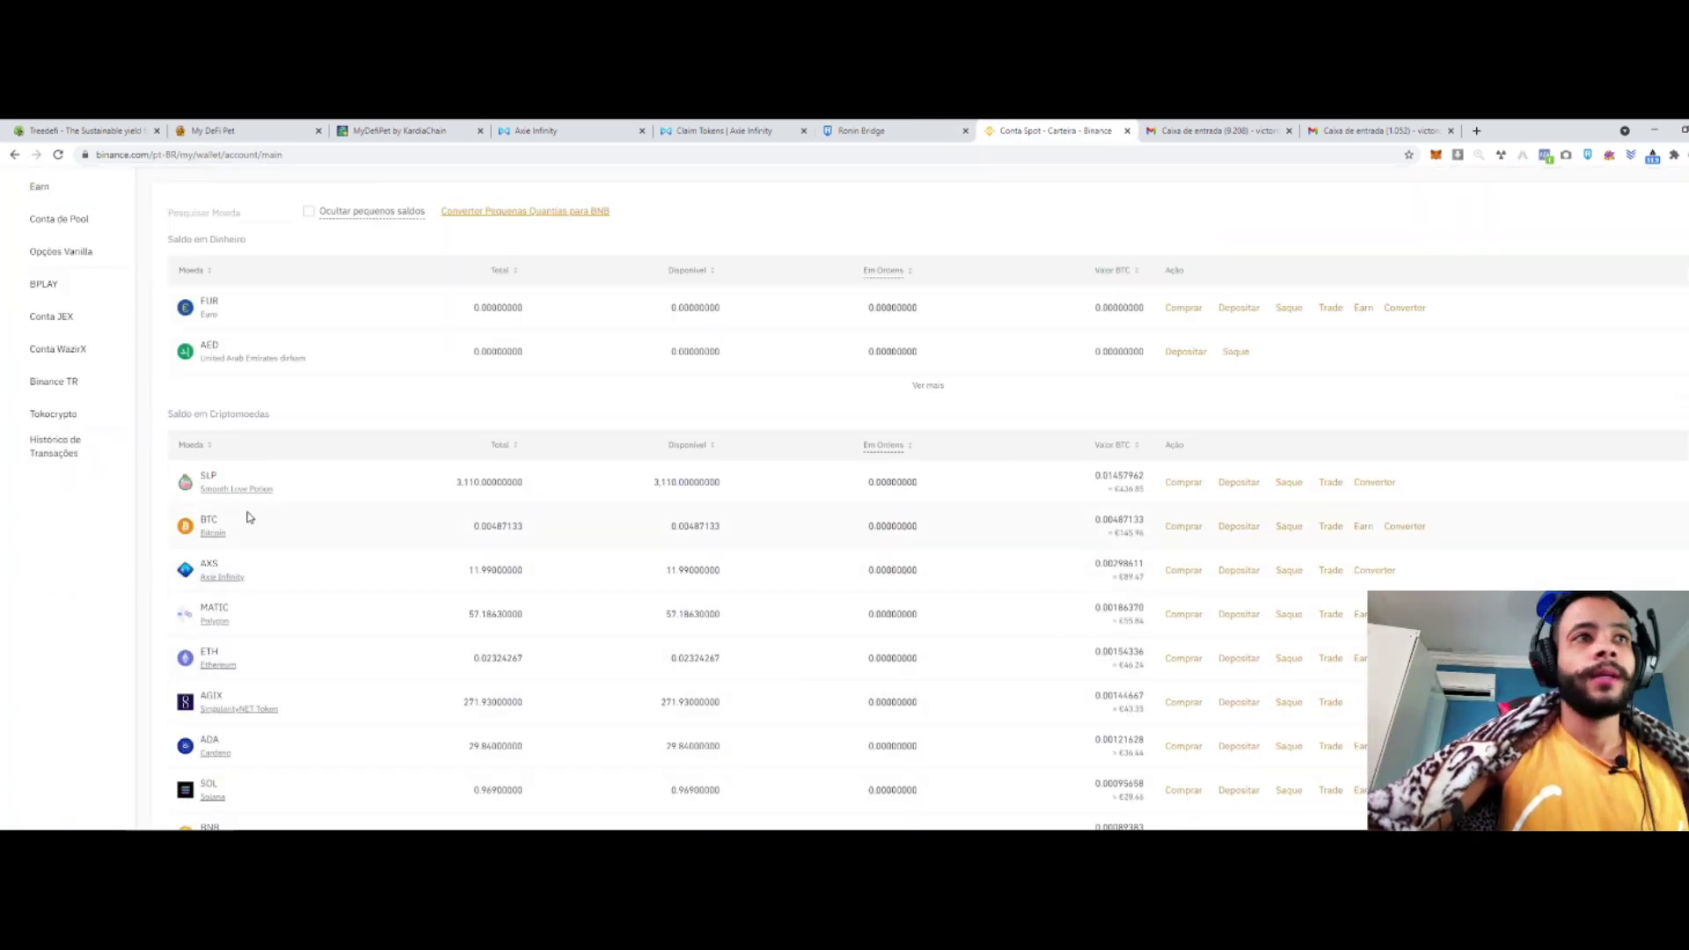
Return to the Ronin Bridge withdrawal form and clear the Ethereum address.
{"action": "left_click", "coordinate": [926, 130]}
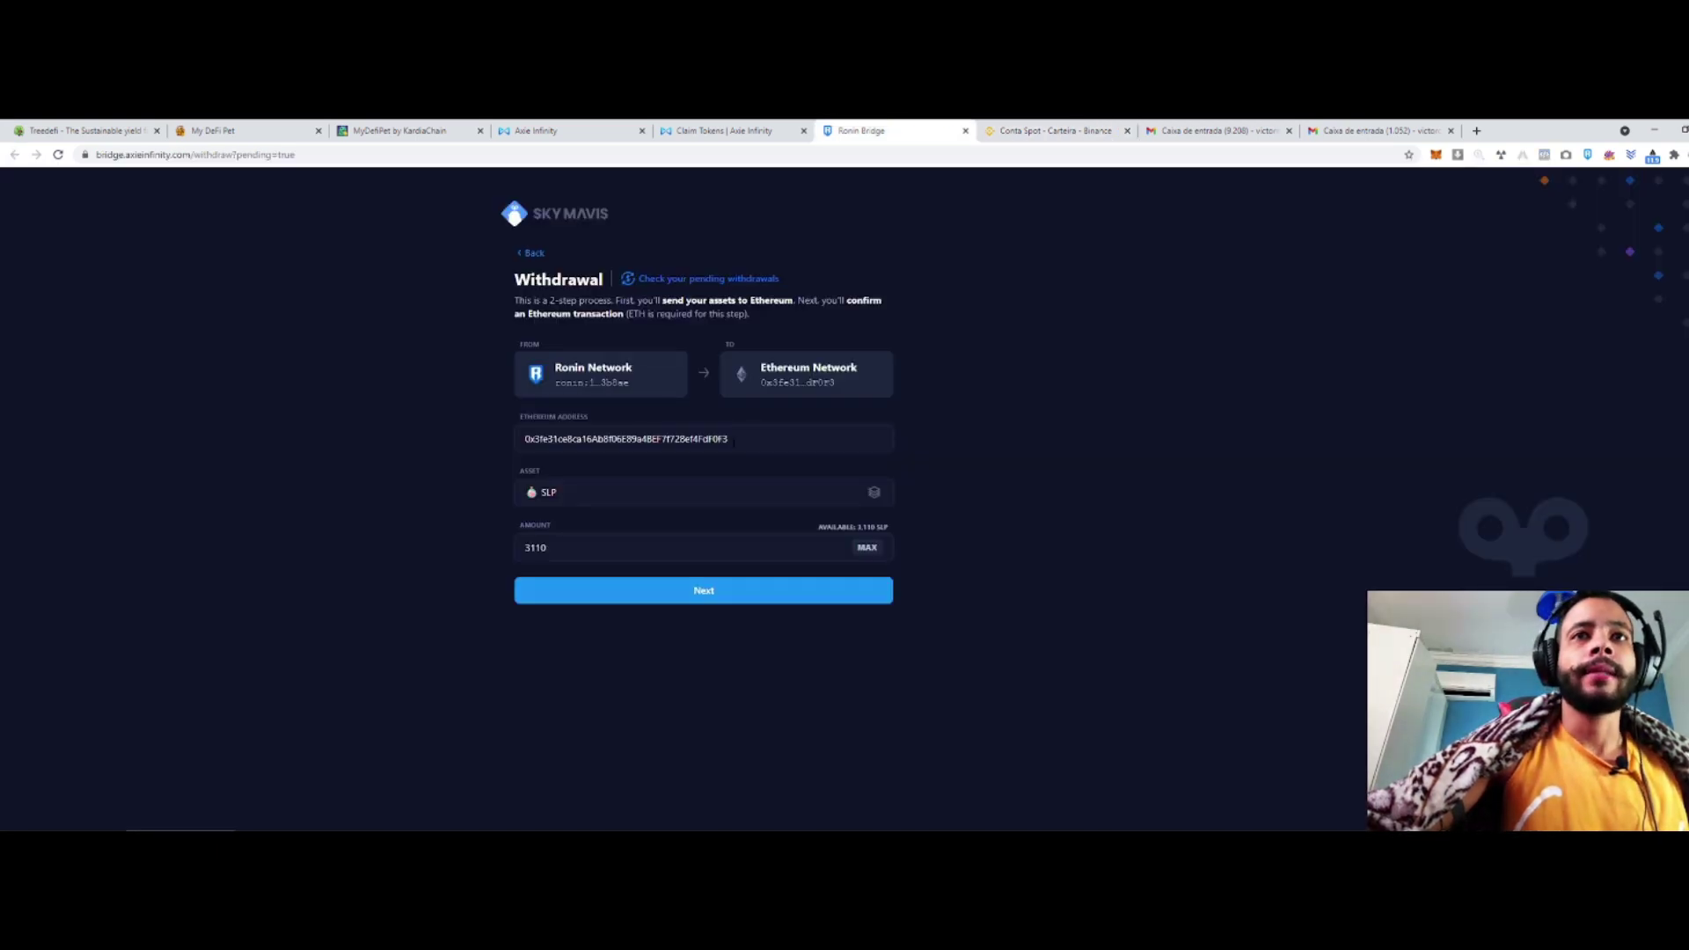
{"action": "key", "text": "ctrl+a"}
{"action": "key", "text": "BackSpace"}
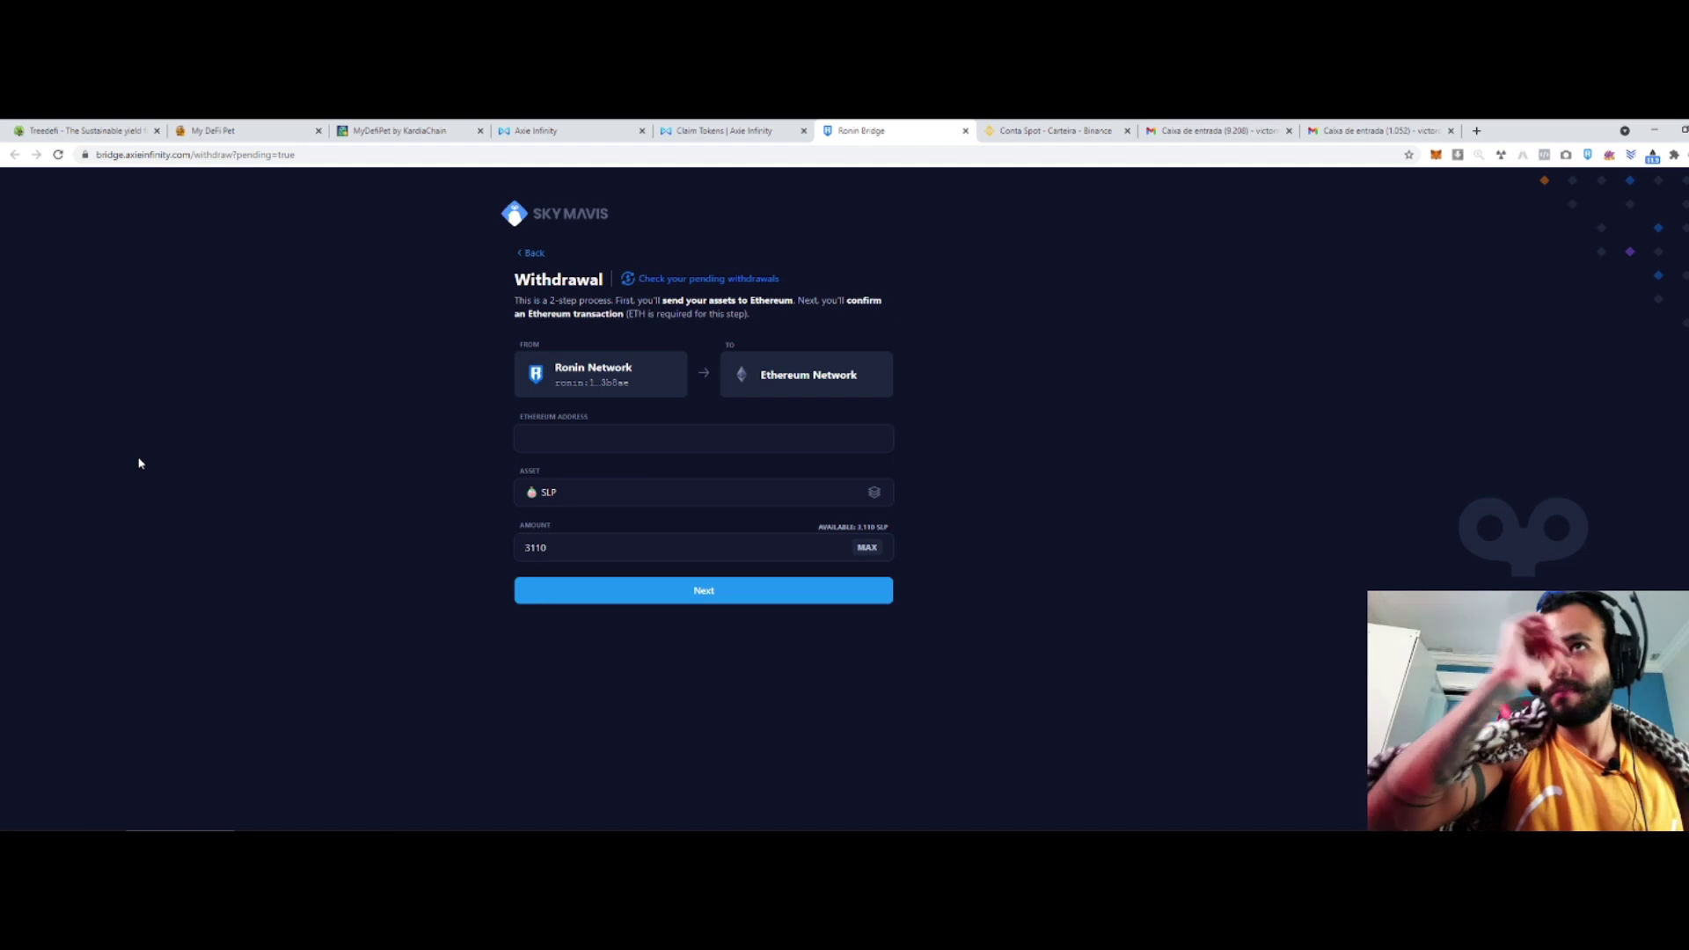
Switch back to the Binance spot wallet and open the SLP/USDT trading pair for the SLP balance.
{"action": "left_click", "coordinate": [1088, 126]}
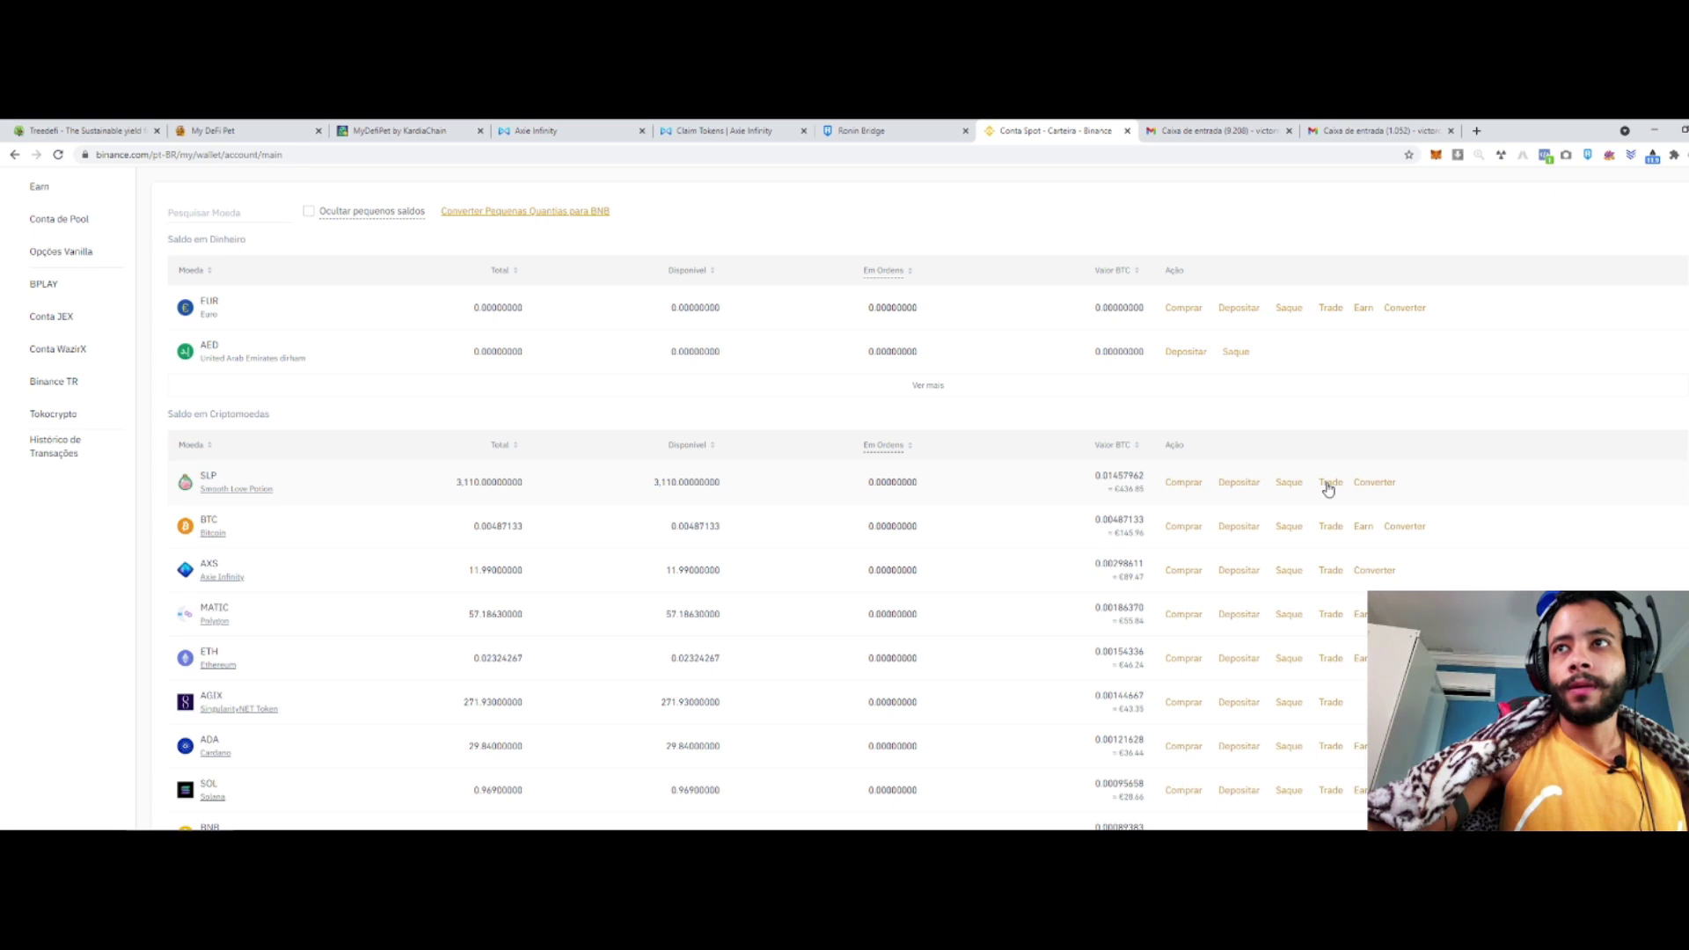
{"action": "mouse_move", "coordinate": [1329, 489]}
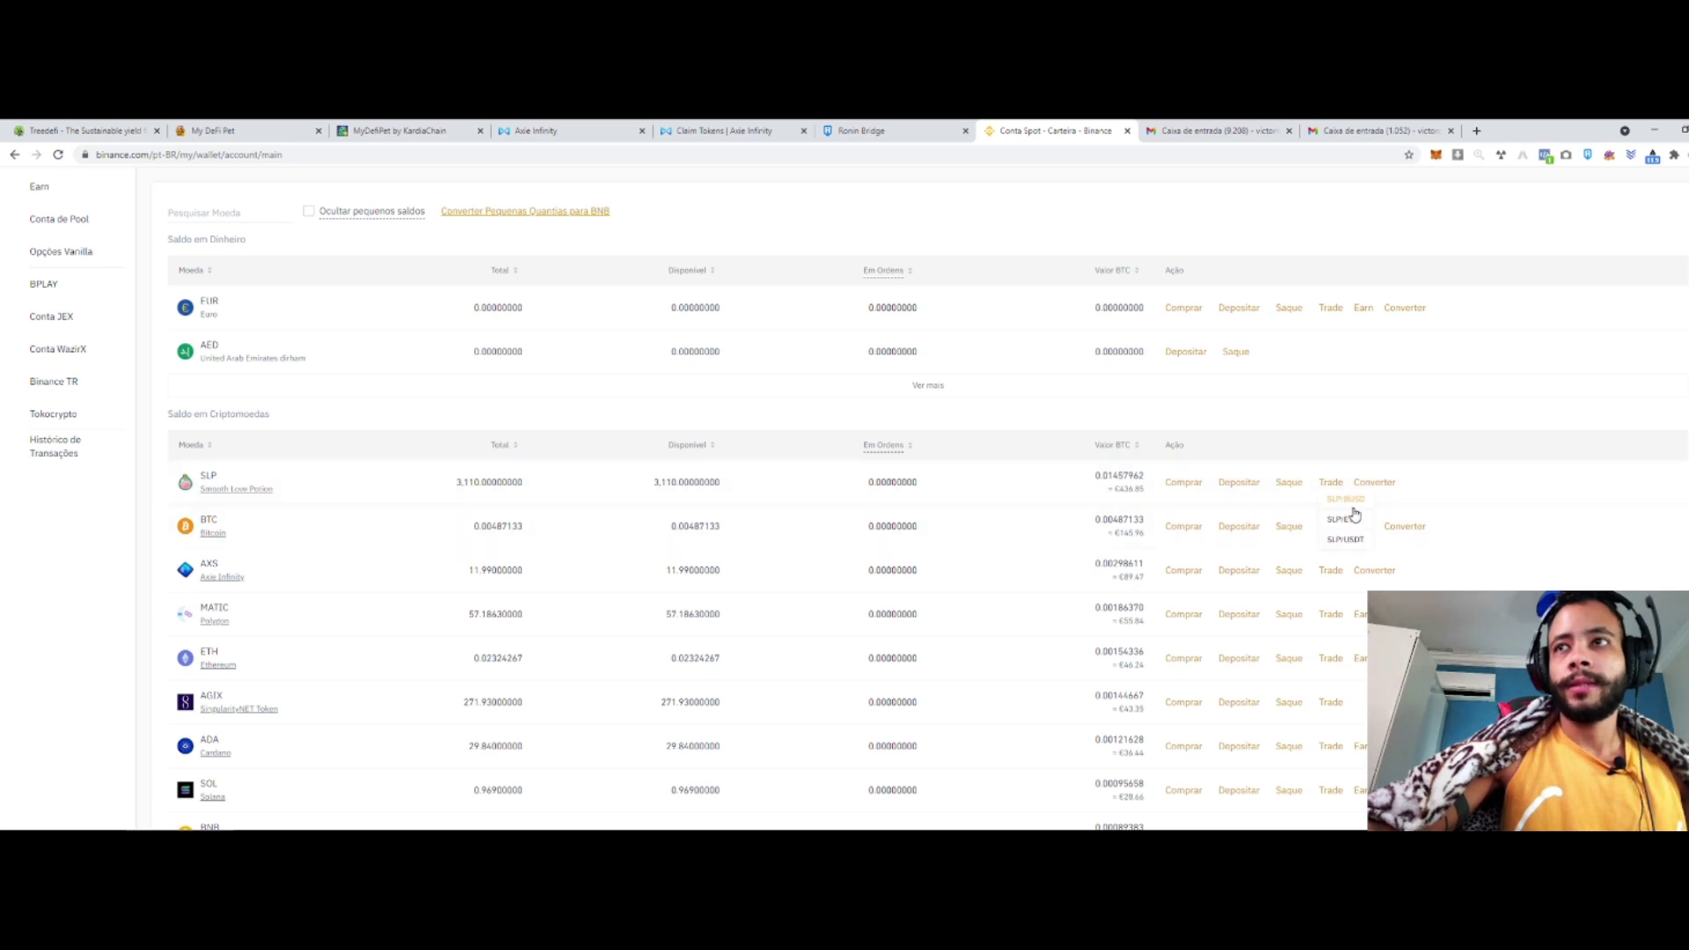
{"action": "left_click", "coordinate": [1360, 543]}
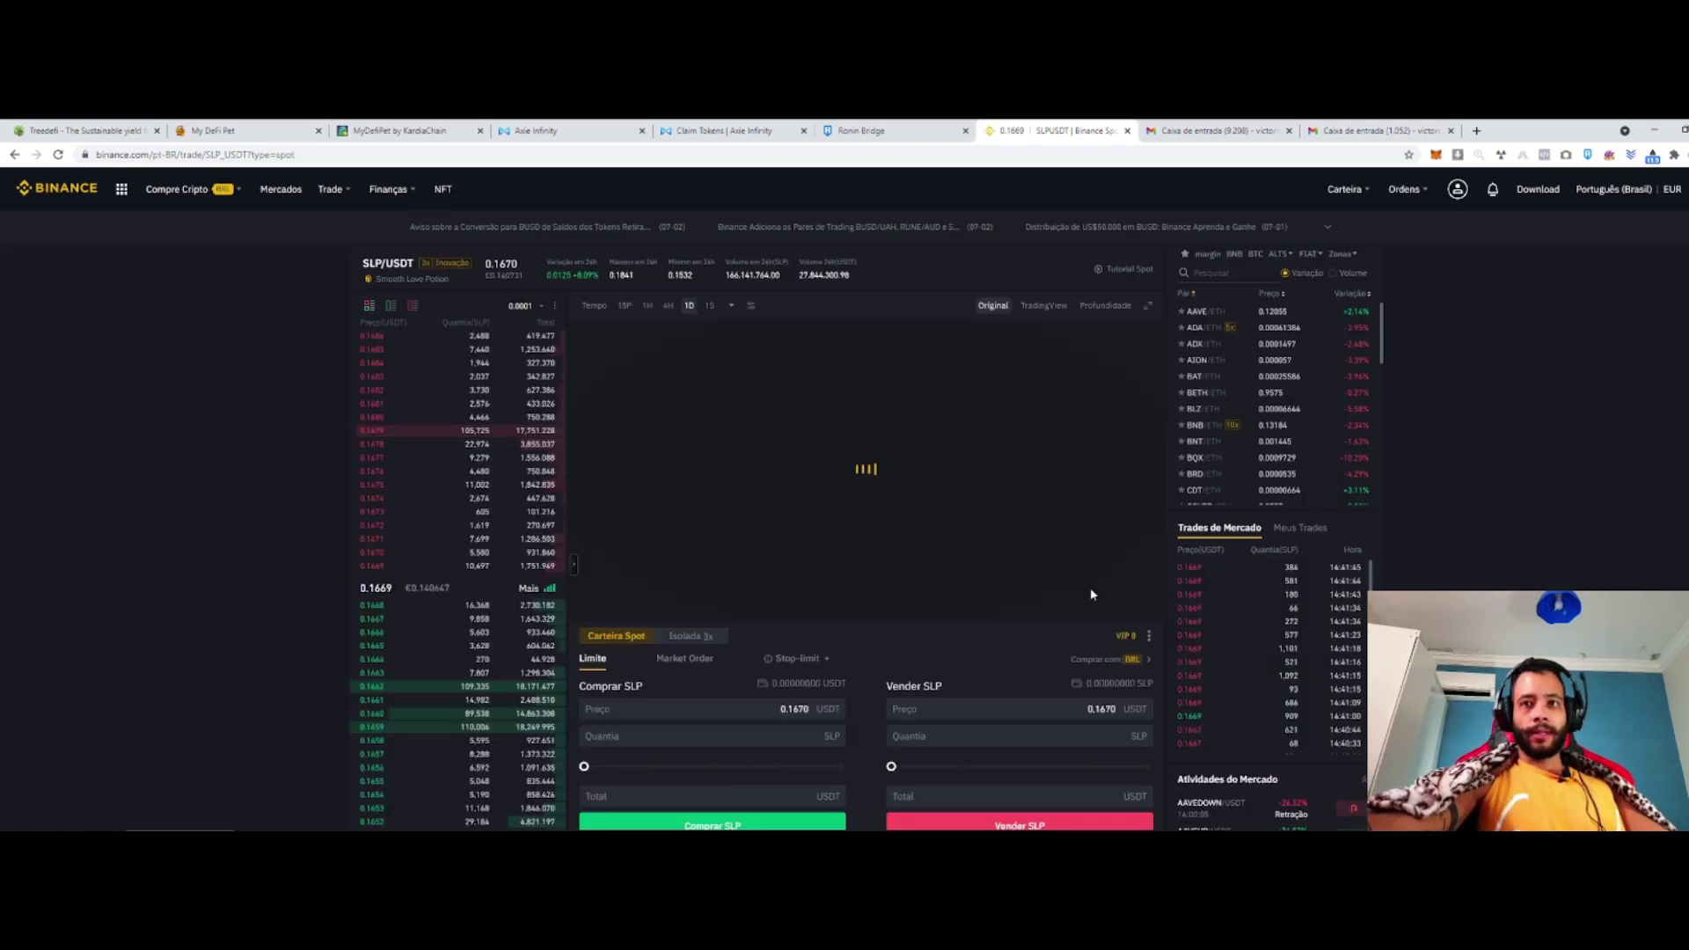
Place a limit order to sell 3017 SLP at 0.1670 USDT.
{"action": "scroll", "coordinate": [1090, 588], "scroll_direction": "down", "scroll_amount": 4}
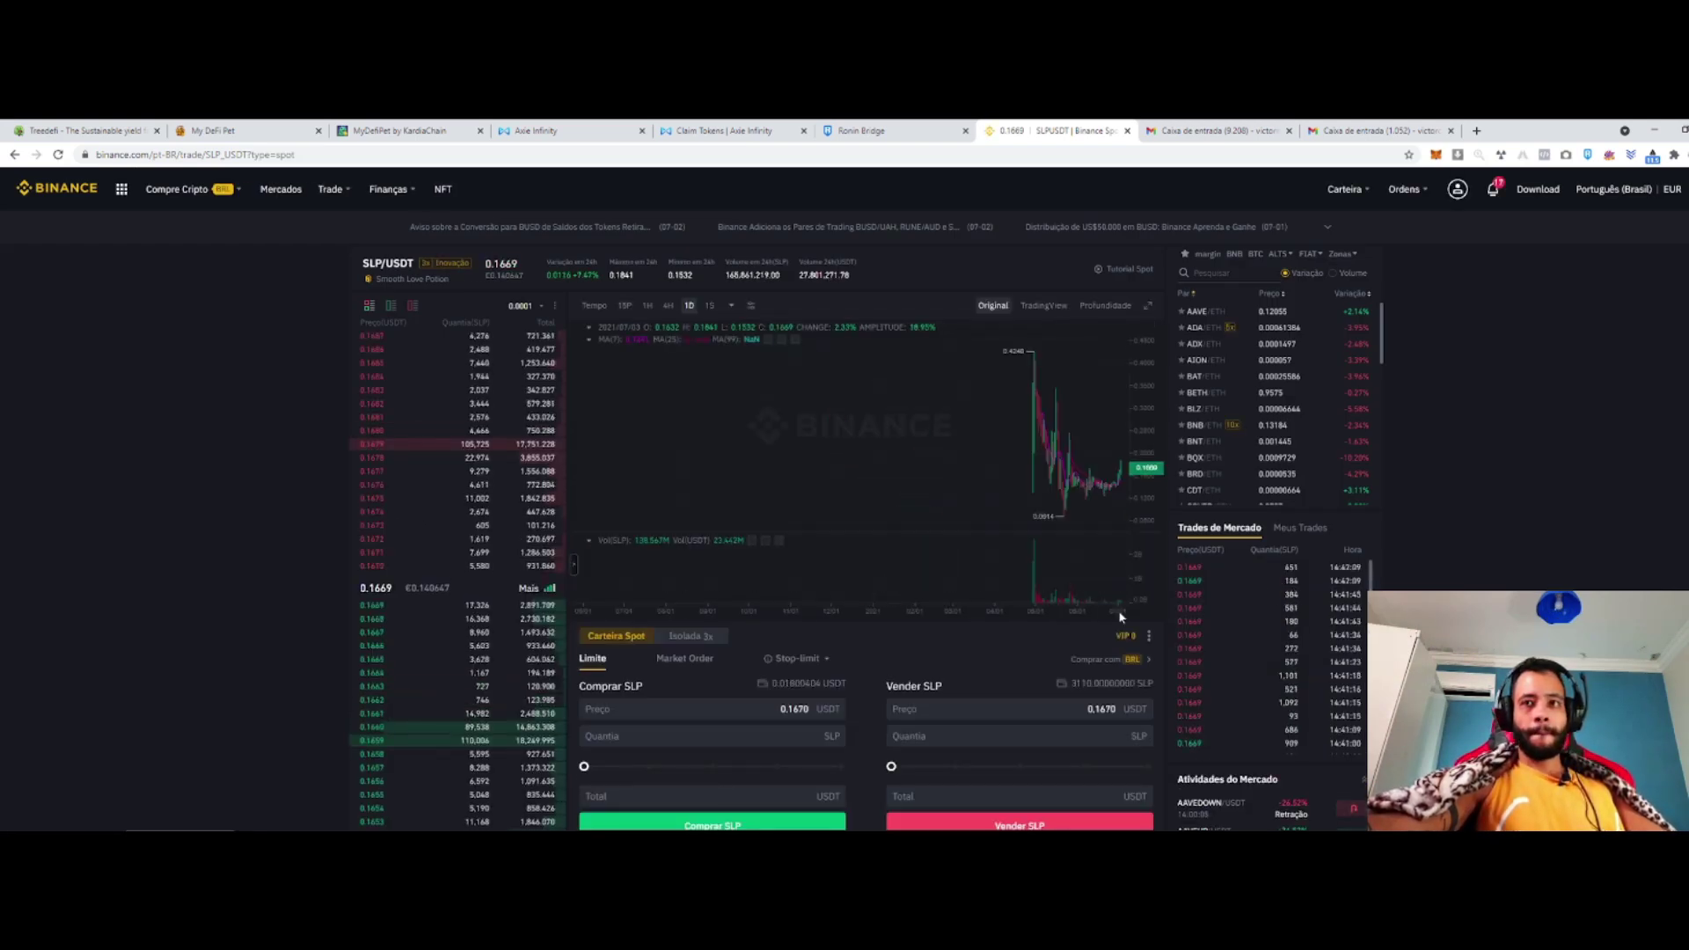
{"action": "scroll", "coordinate": [1094, 678], "scroll_direction": "down", "scroll_amount": 2}
{"action": "left_click", "coordinate": [1141, 565]}
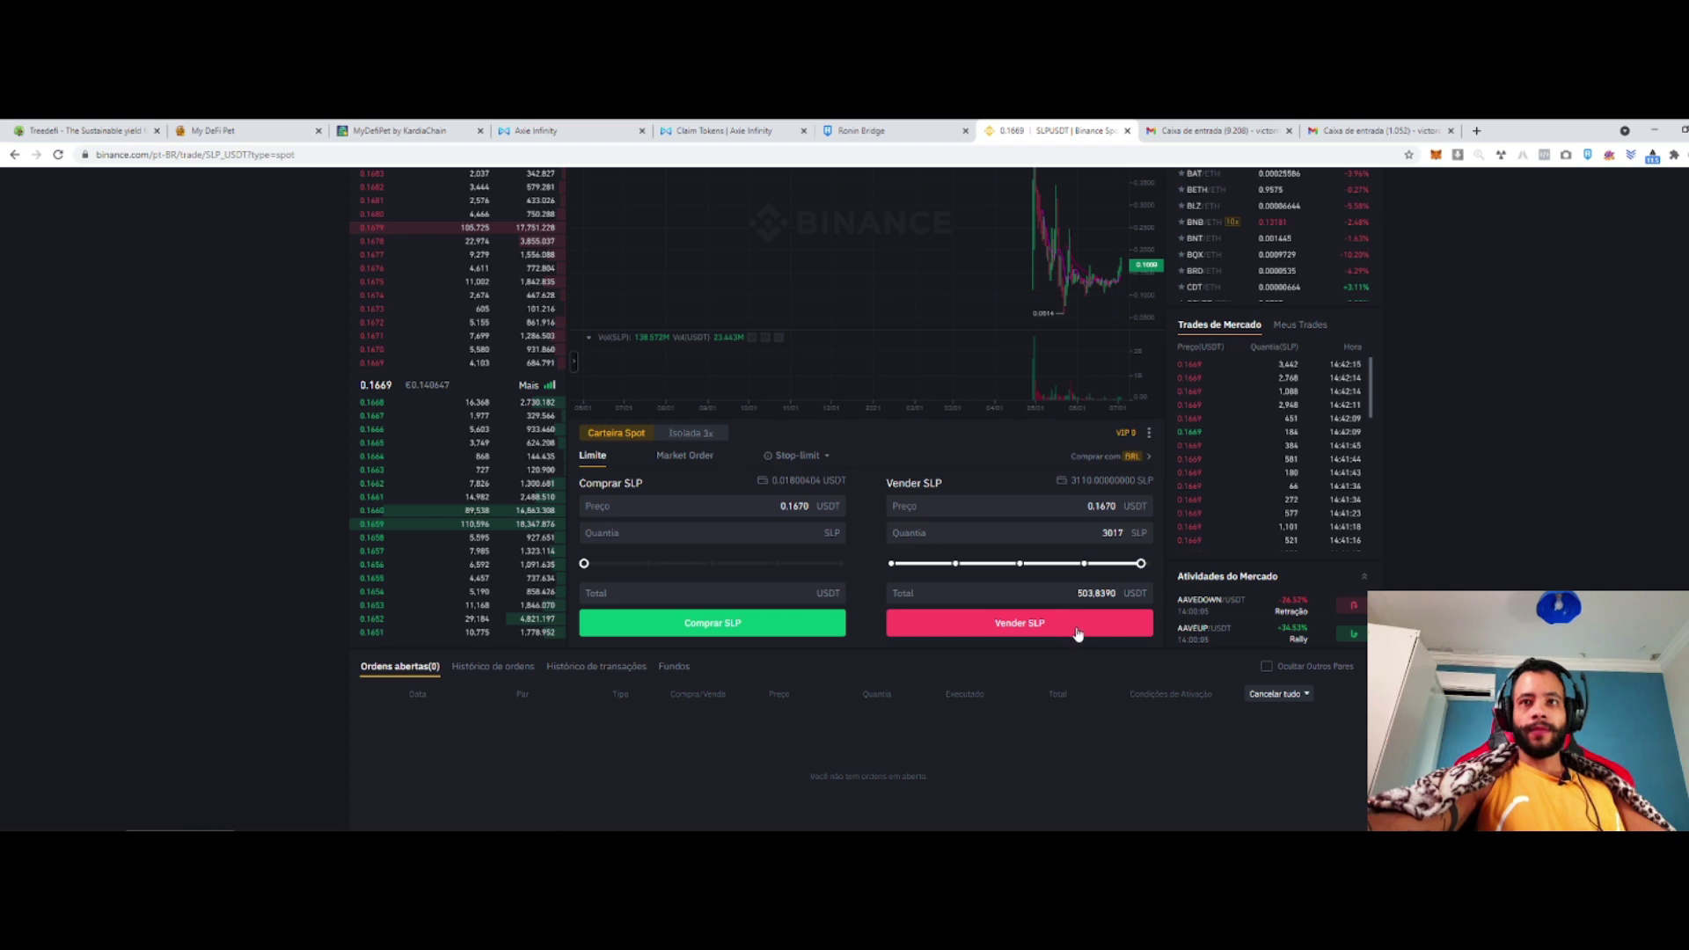
Check the balances in the spot wallet and reopen the SLP/USDT trading pair from the SLP entry.
{"action": "scroll", "coordinate": [1080, 634], "scroll_direction": "up", "scroll_amount": 5}
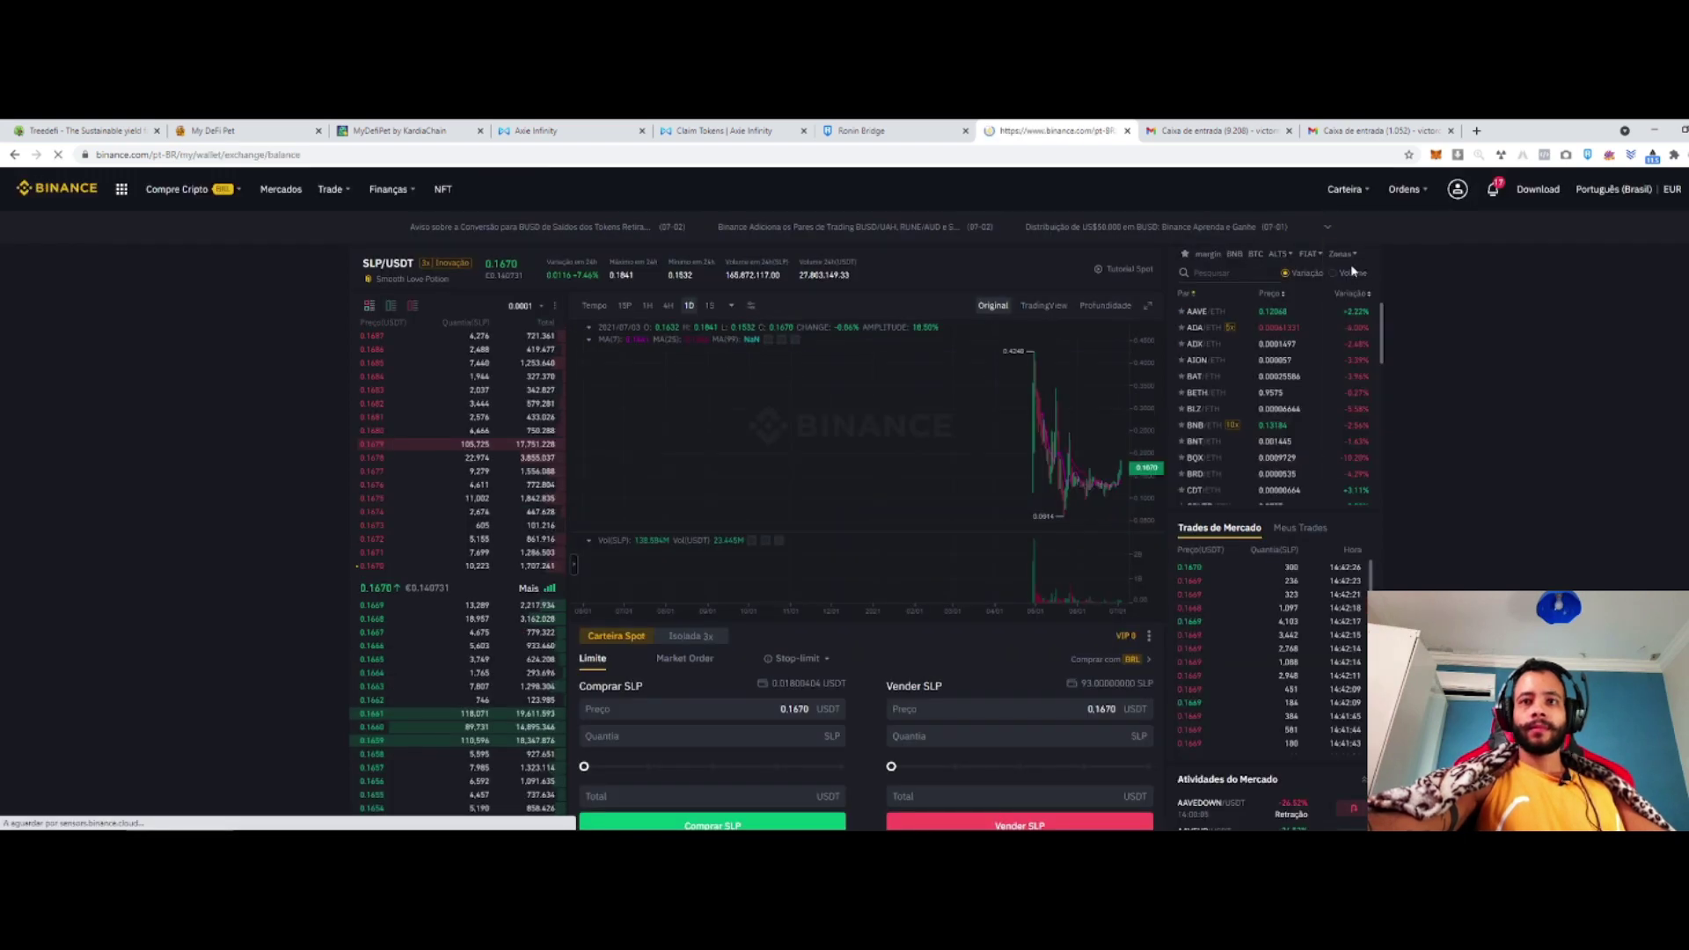
{"action": "left_click", "coordinate": [1354, 271]}
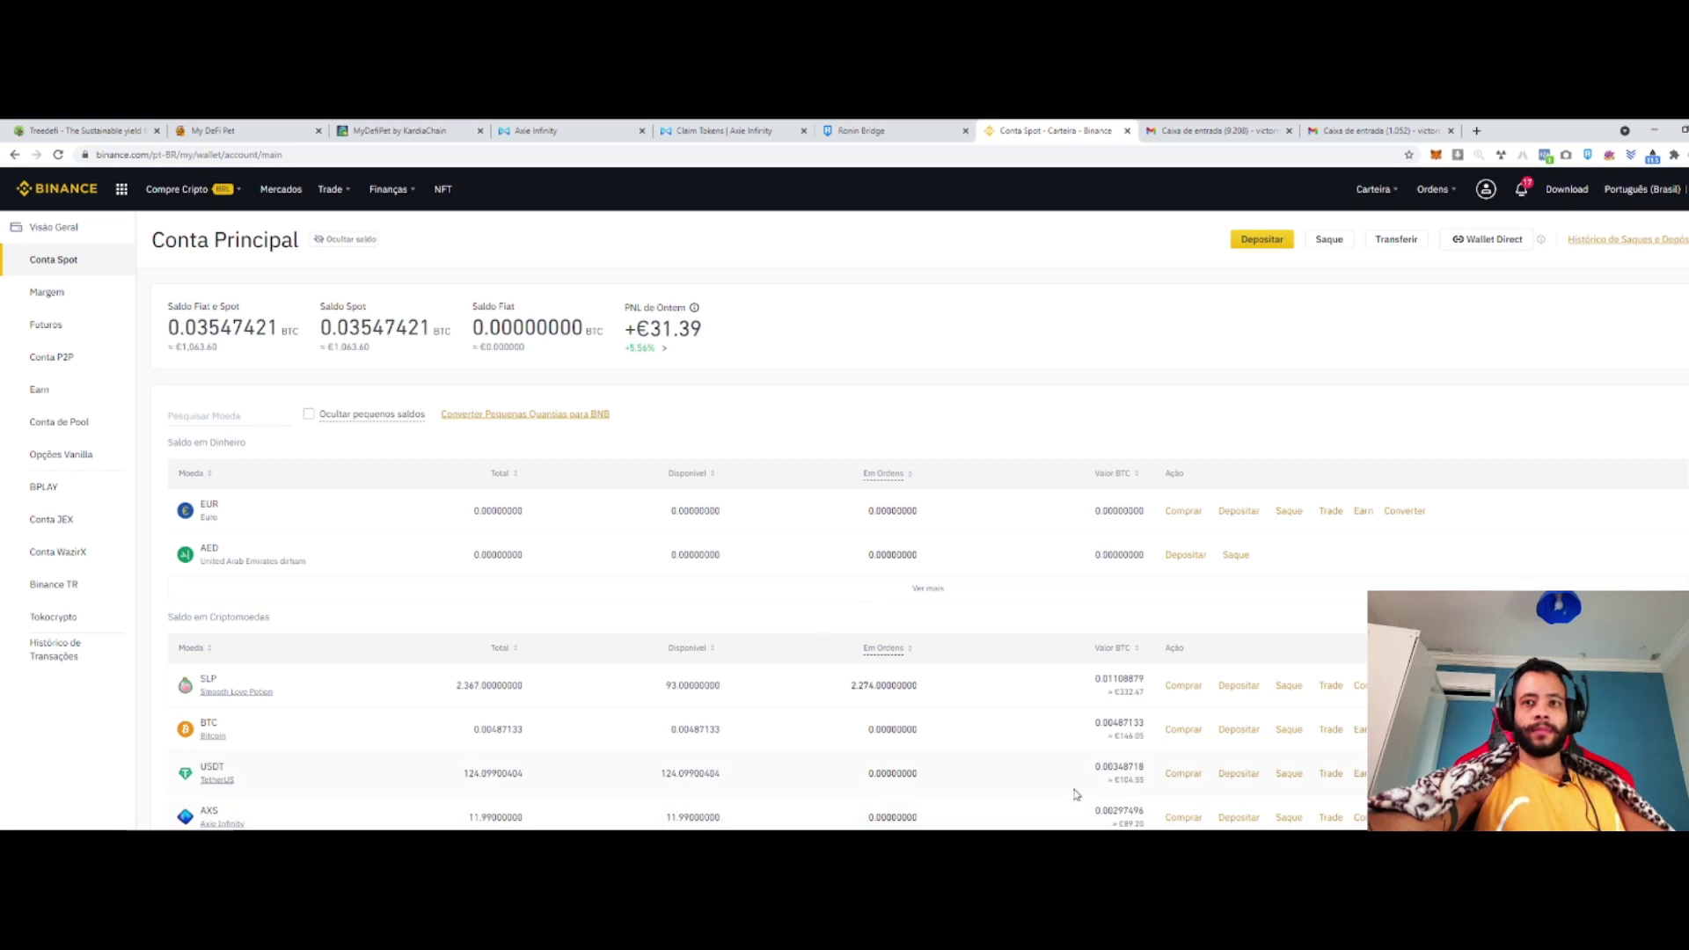
{"action": "mouse_move", "coordinate": [1330, 687]}
{"action": "left_click", "coordinate": [1337, 746]}
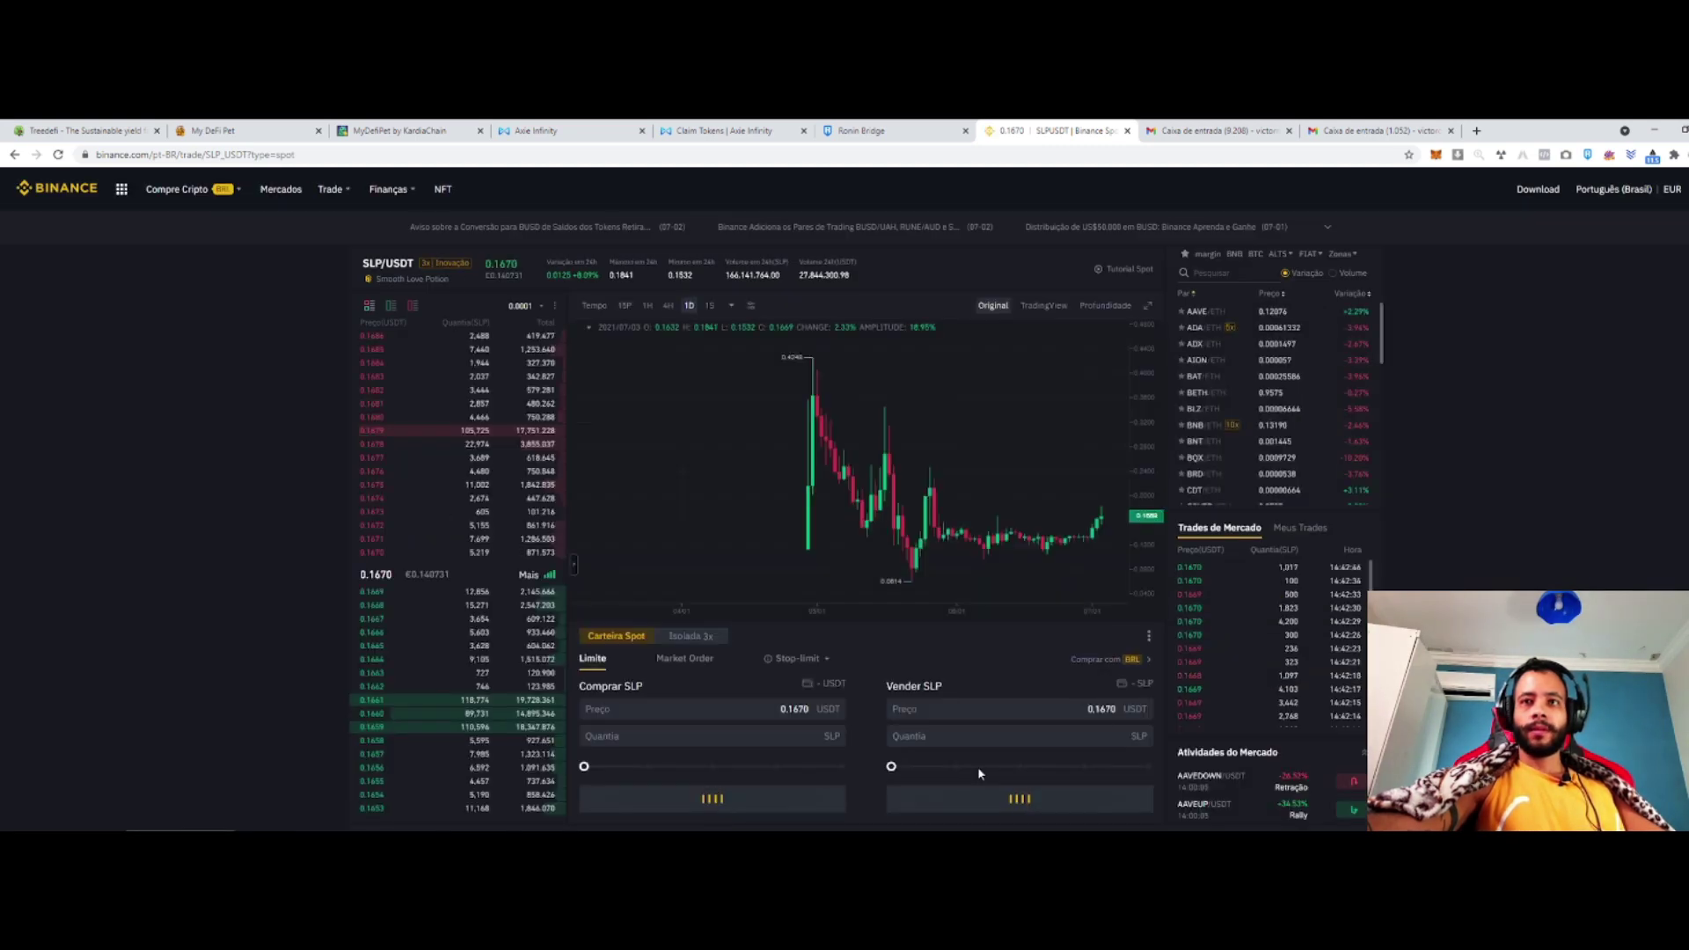
Place a second limit order to sell the remaining 93 SLP at 0.1670 USDT.
{"action": "left_click_drag", "start_coordinate": [1038, 767], "coordinate": [1148, 766]}
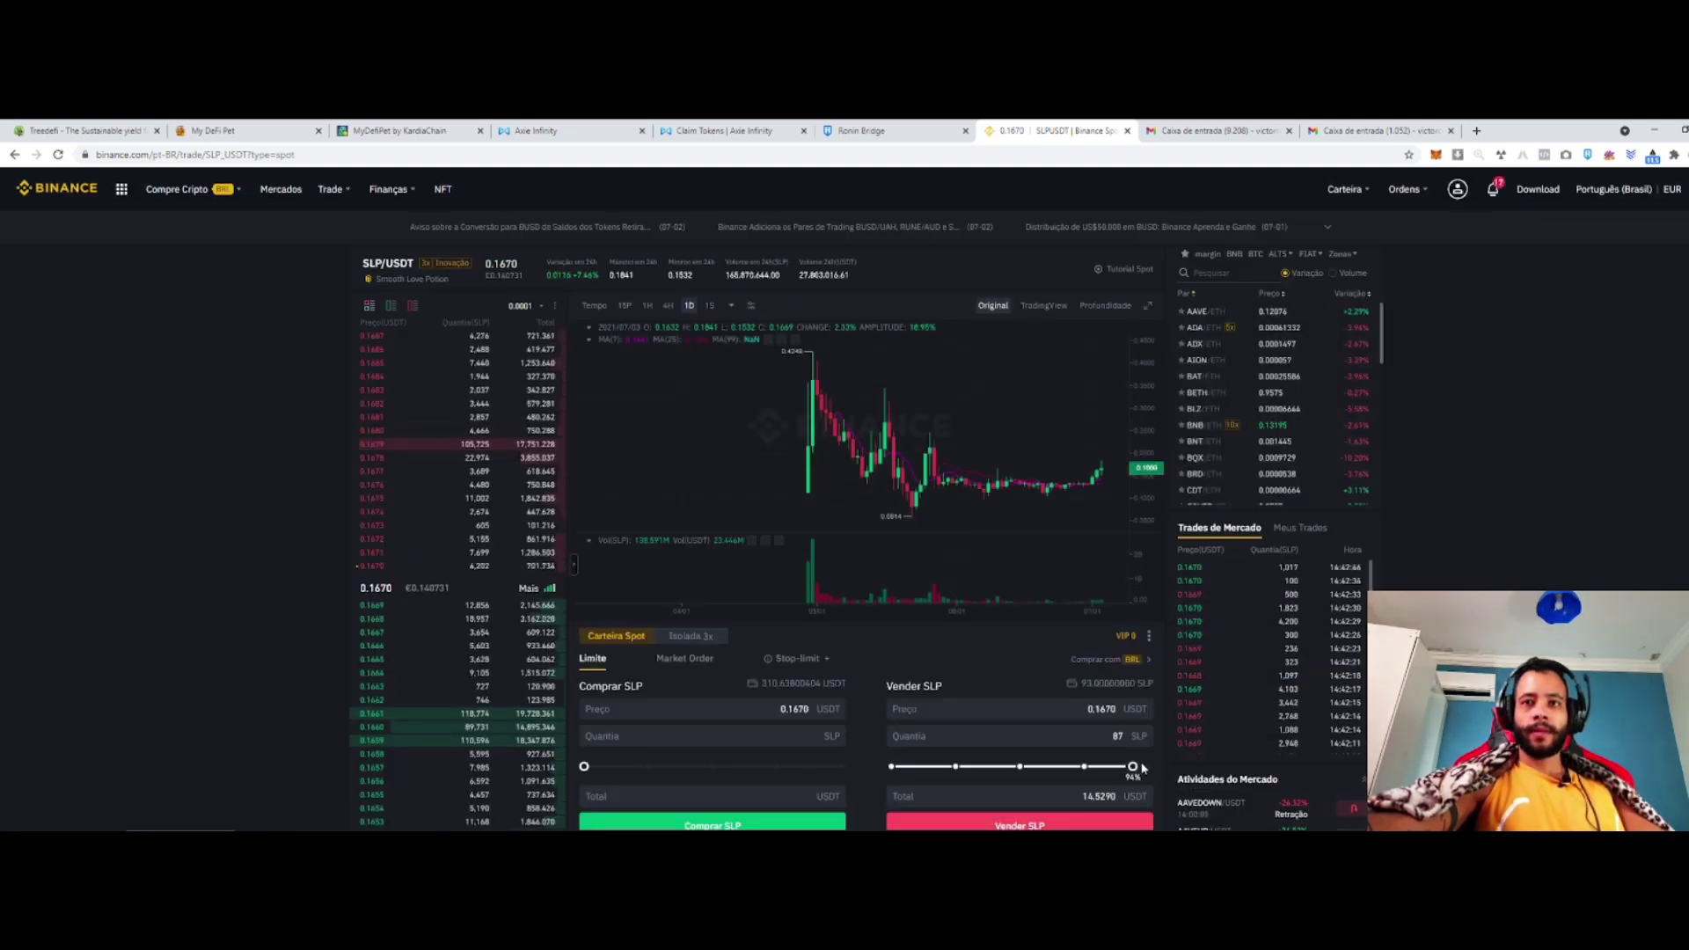
{"action": "scroll", "coordinate": [1148, 766], "scroll_direction": "down", "scroll_amount": 2}
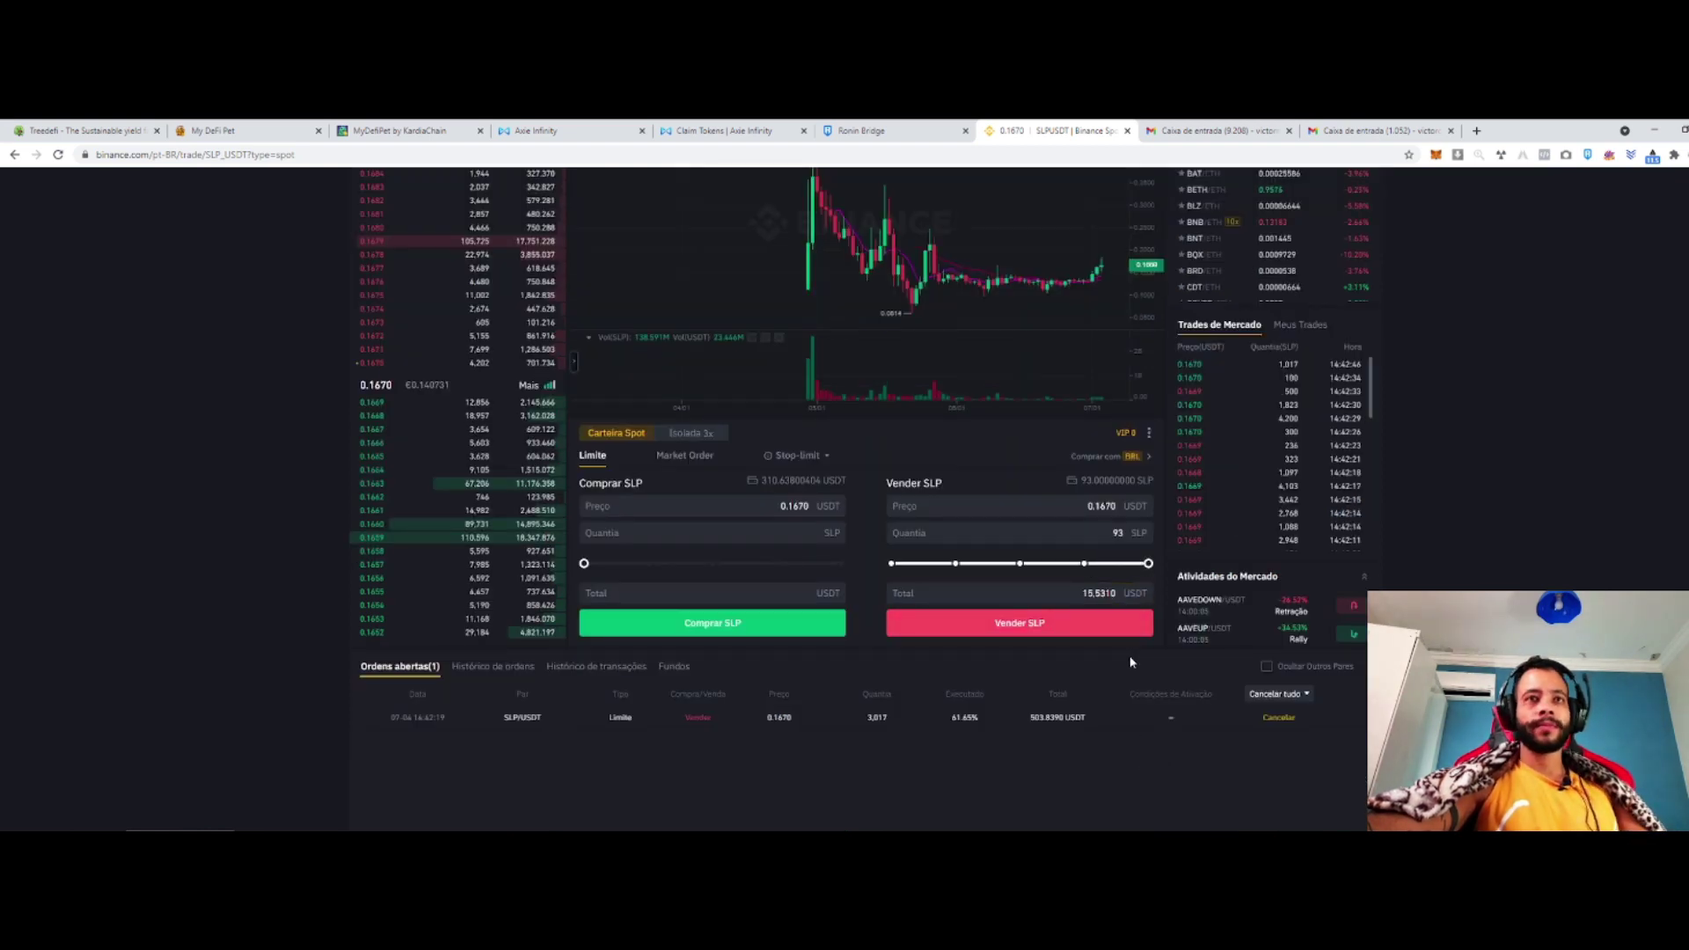
{"action": "left_click", "coordinate": [1051, 627]}
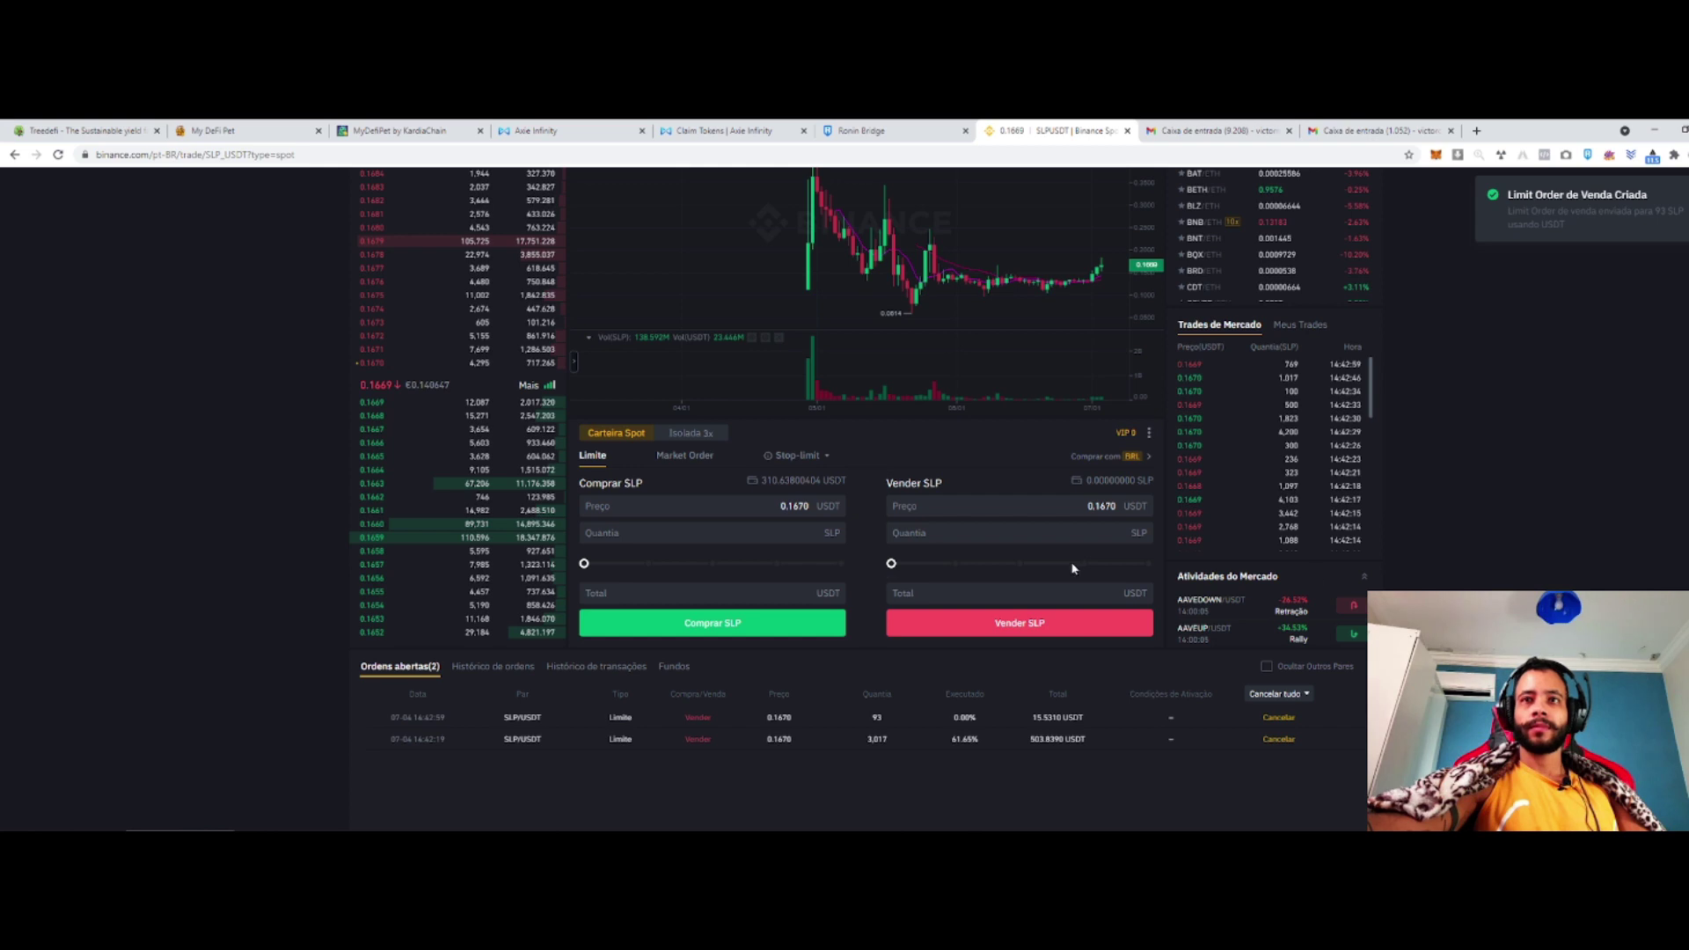
Move the sell amount slider towards its maximum and review the open SLP/USDT sell orders.
{"action": "left_click_drag", "start_coordinate": [905, 573], "coordinate": [1143, 564]}
{"action": "scroll", "coordinate": [1143, 564], "scroll_direction": "up", "scroll_amount": 3}
{"action": "scroll", "coordinate": [1143, 564], "scroll_direction": "down", "scroll_amount": 2}
{"action": "scroll", "coordinate": [1123, 672], "scroll_direction": "down", "scroll_amount": 1}
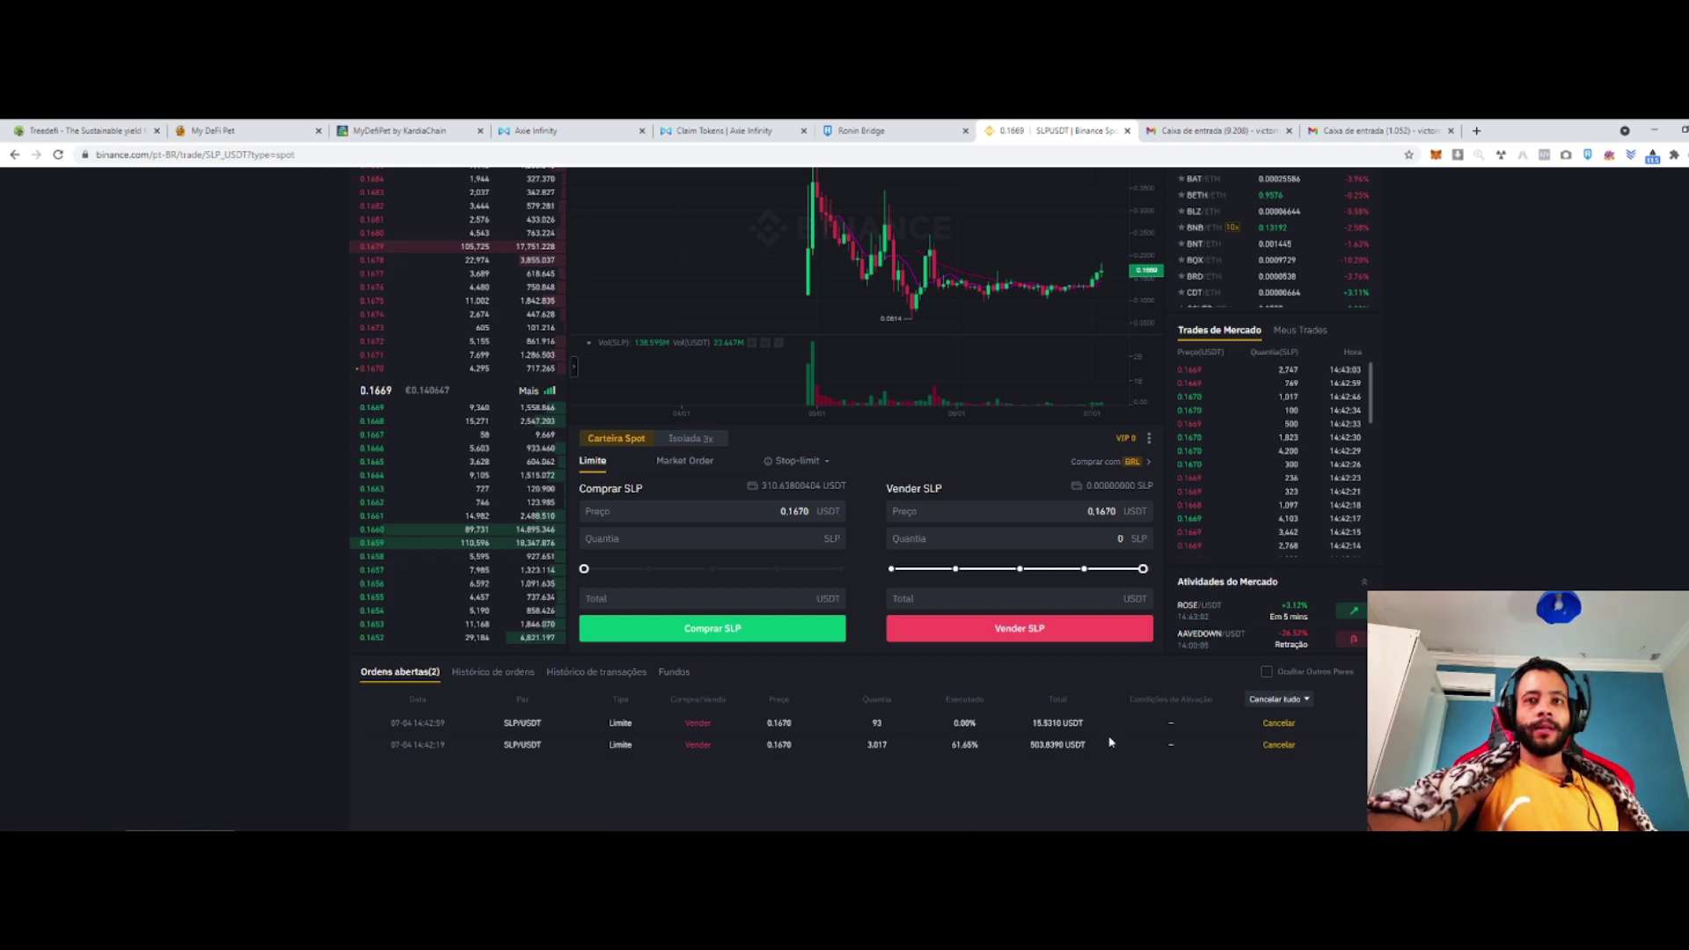
Go to the Fiat and Spot wallet and examine the USDT and SLP entries among the crypto balances.
{"action": "scroll", "coordinate": [844, 492], "scroll_direction": "up", "scroll_amount": 3}
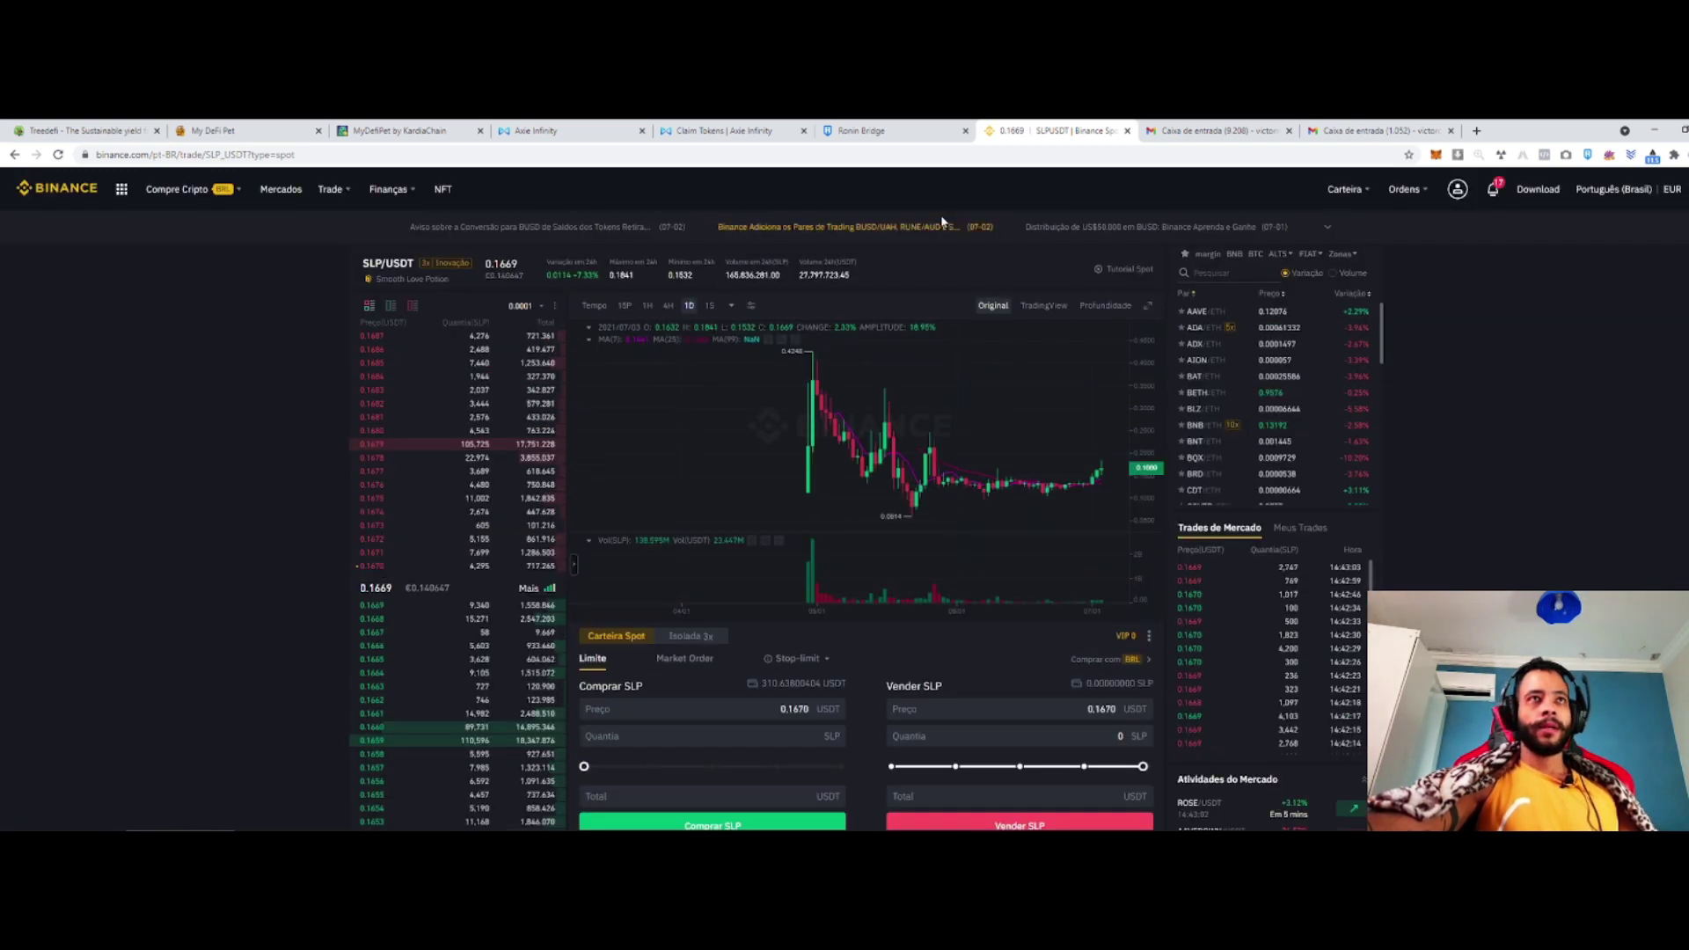
{"action": "mouse_move", "coordinate": [1370, 200]}
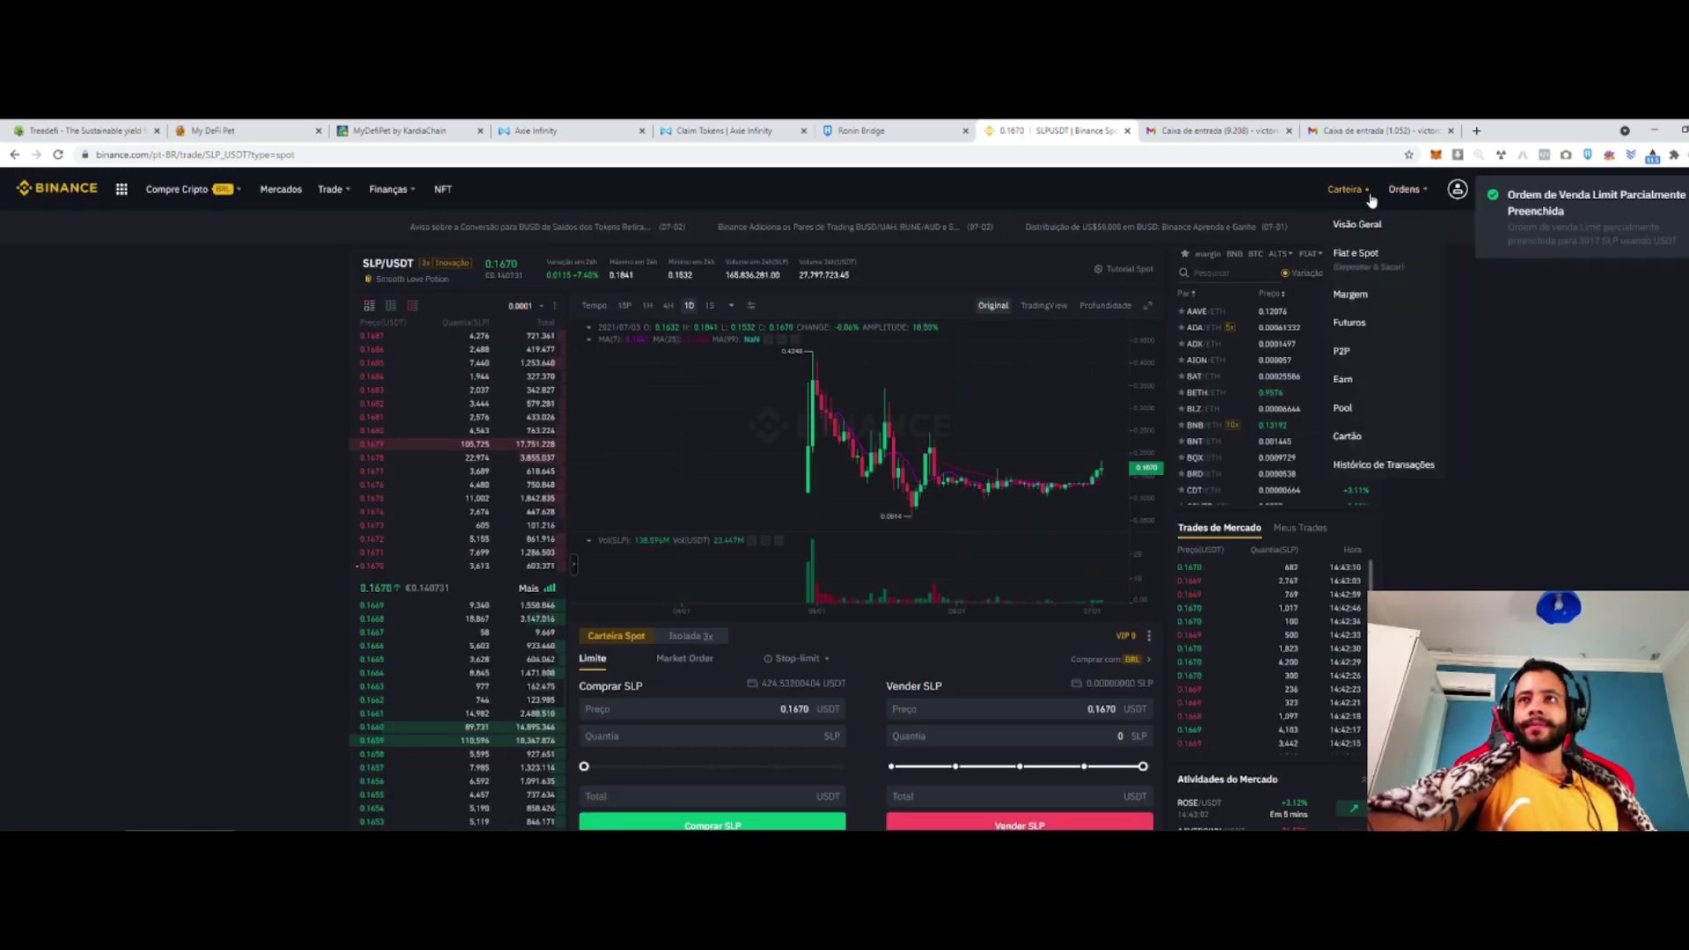
{"action": "left_click", "coordinate": [1364, 260]}
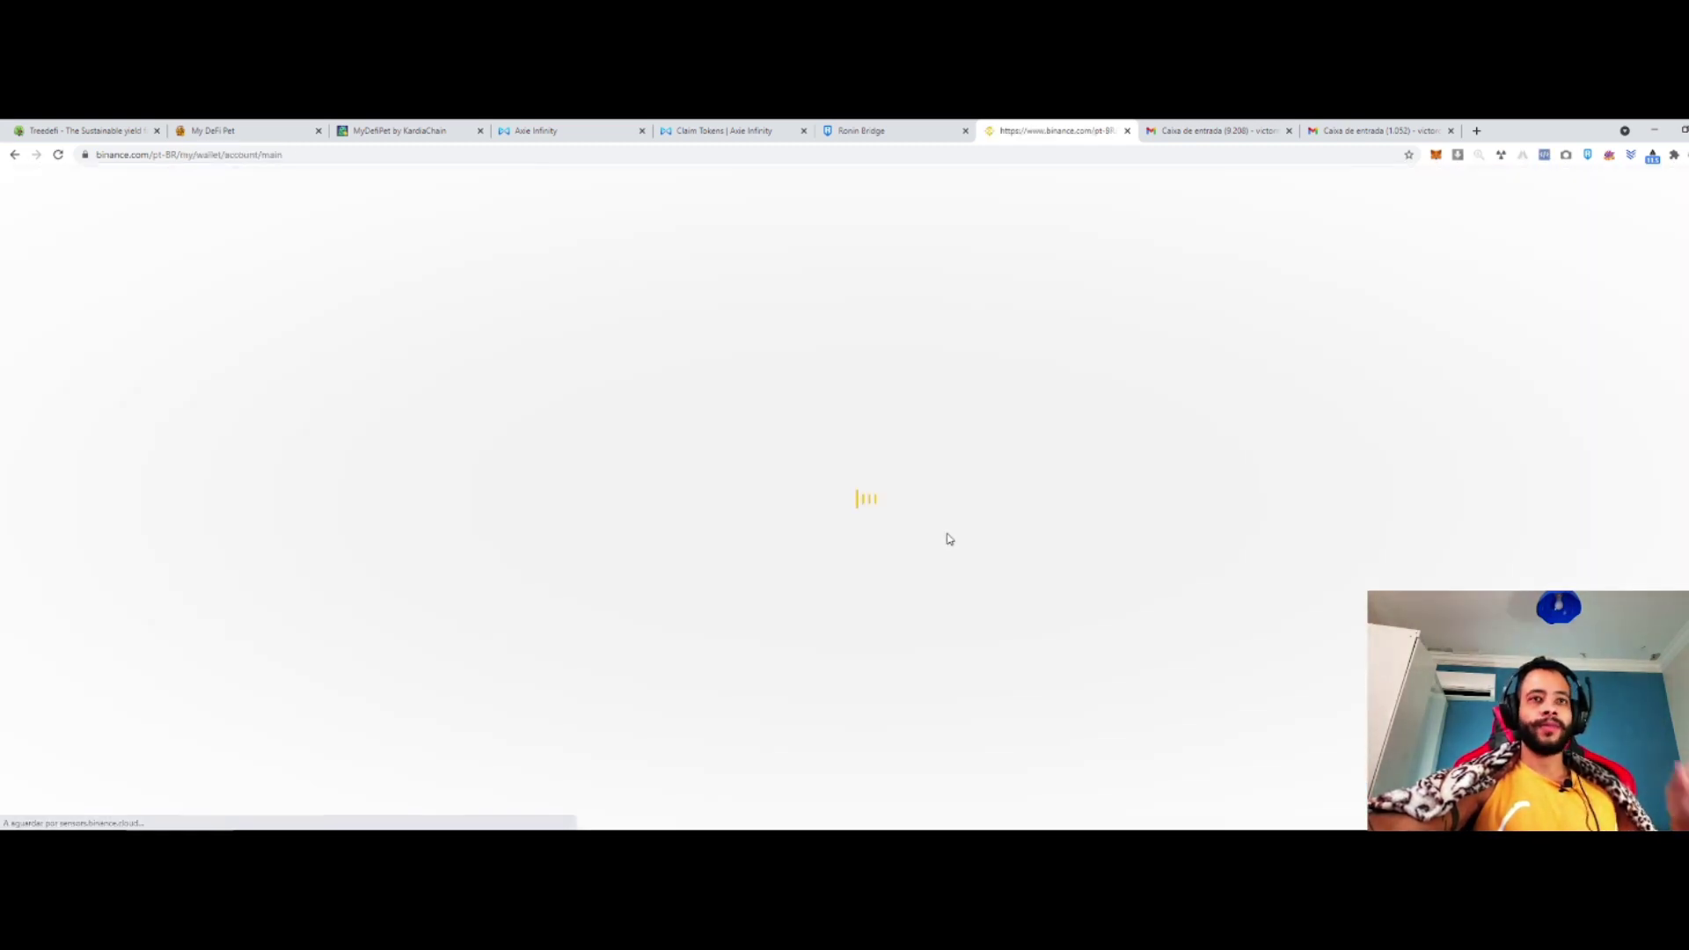
{"action": "scroll", "coordinate": [962, 535], "scroll_direction": "down", "scroll_amount": 1}
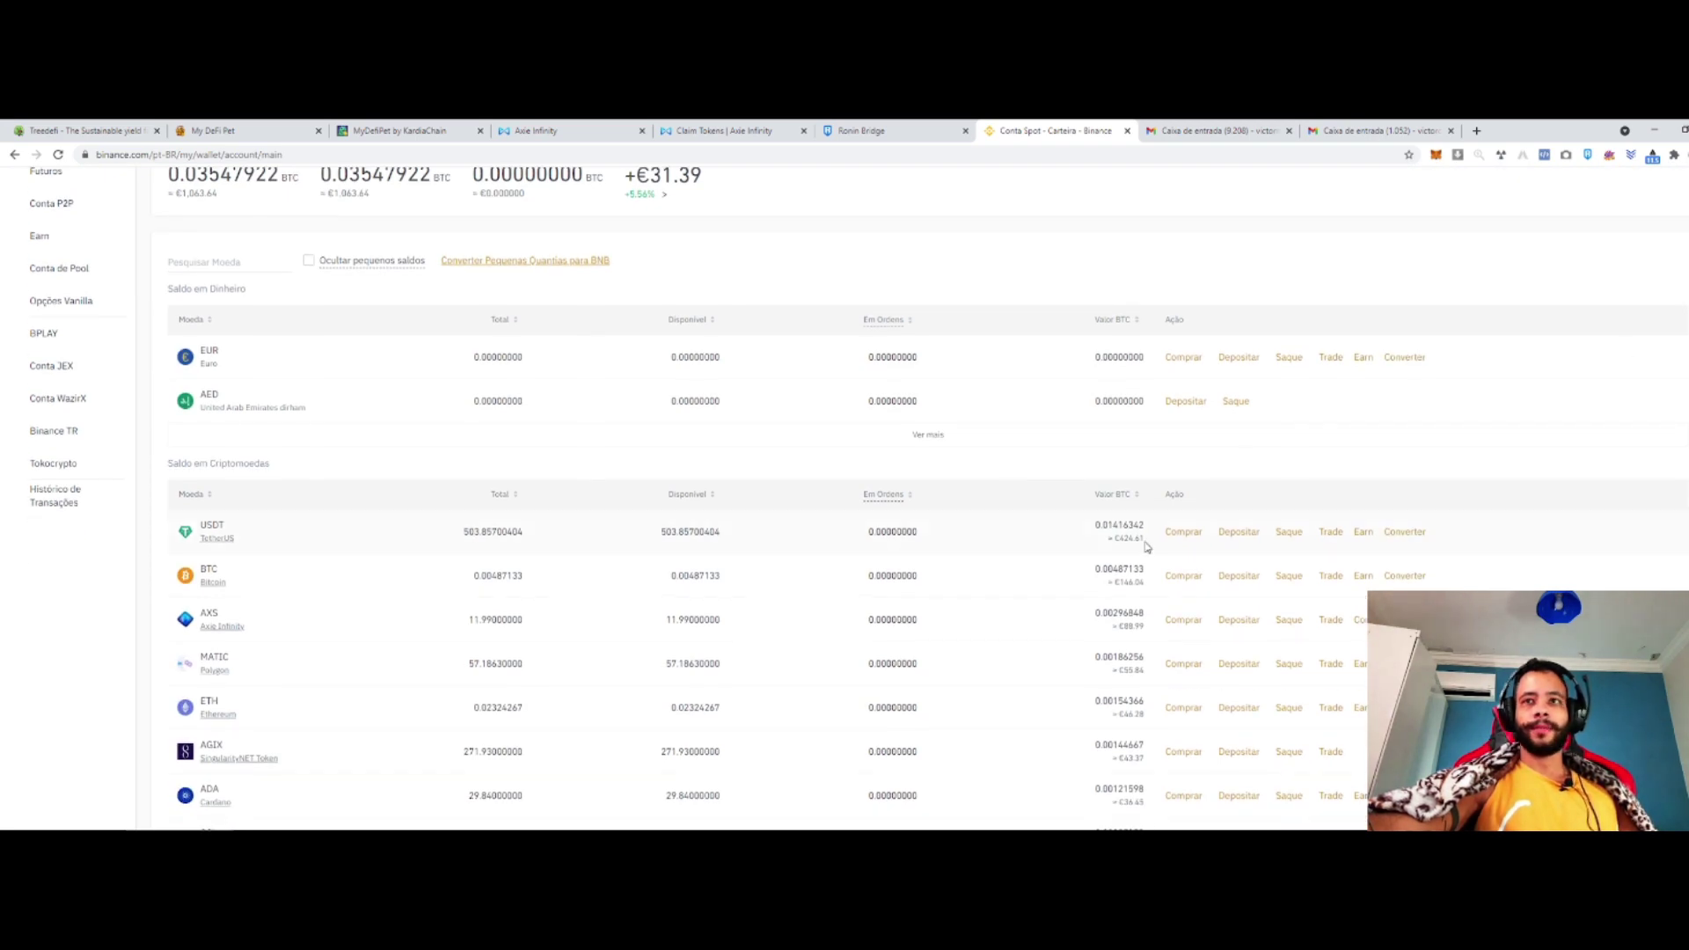
{"action": "scroll", "coordinate": [1142, 542], "scroll_direction": "down", "scroll_amount": 5}
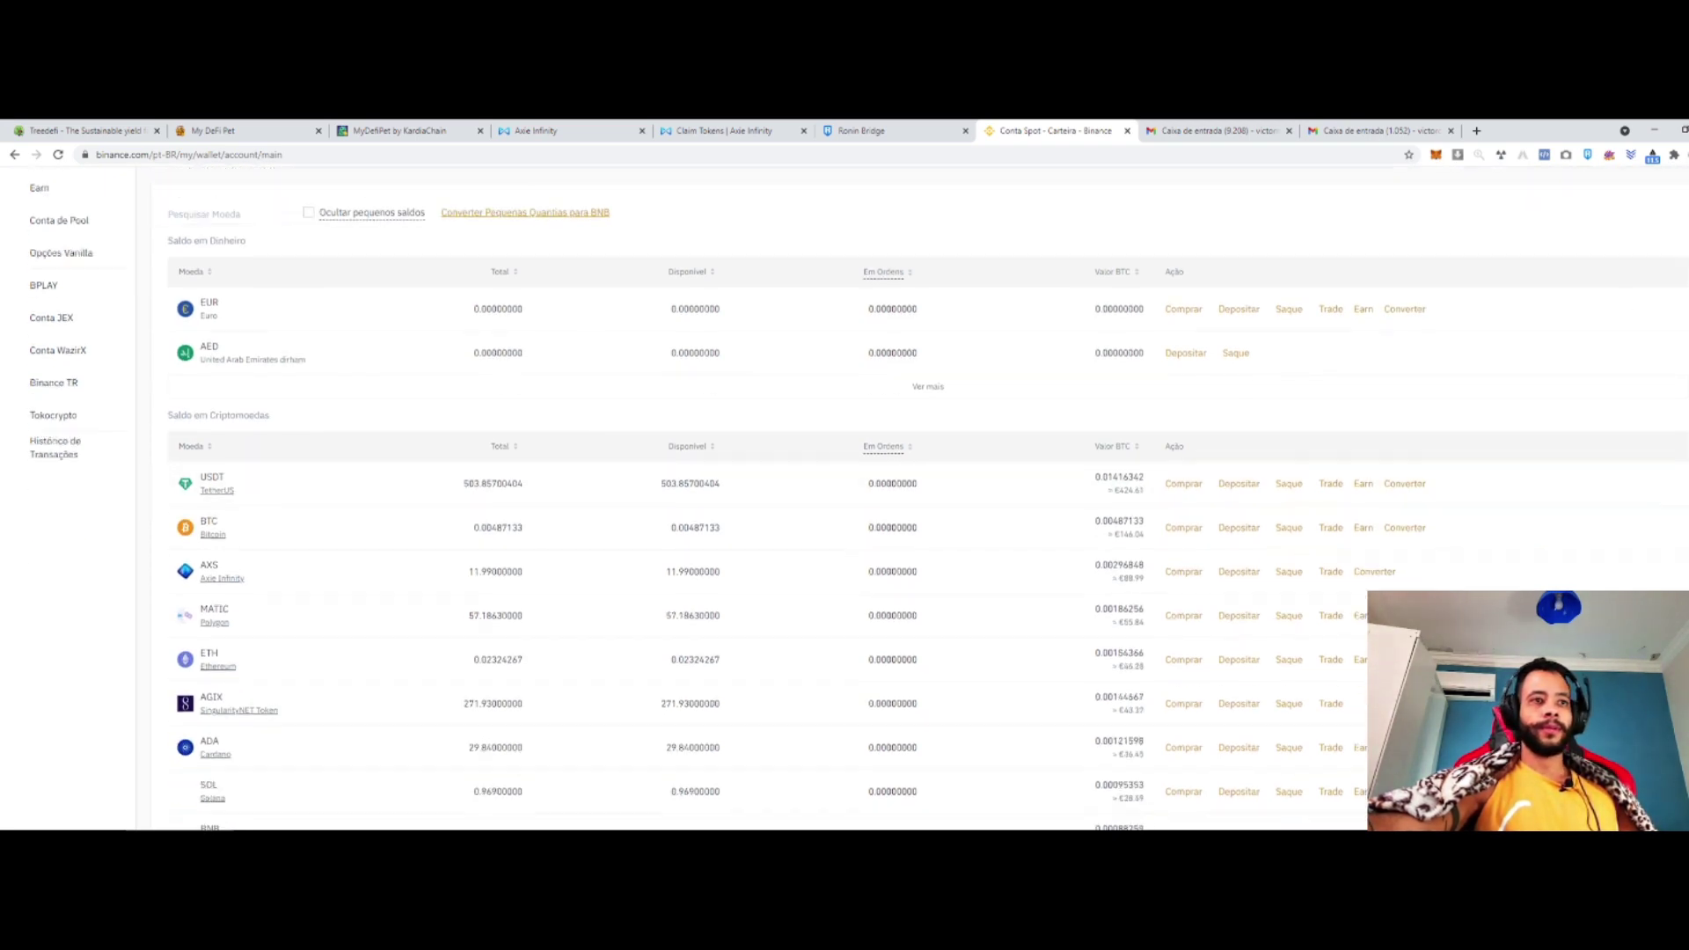
{"action": "scroll", "coordinate": [1135, 533], "scroll_direction": "down", "scroll_amount": 1}
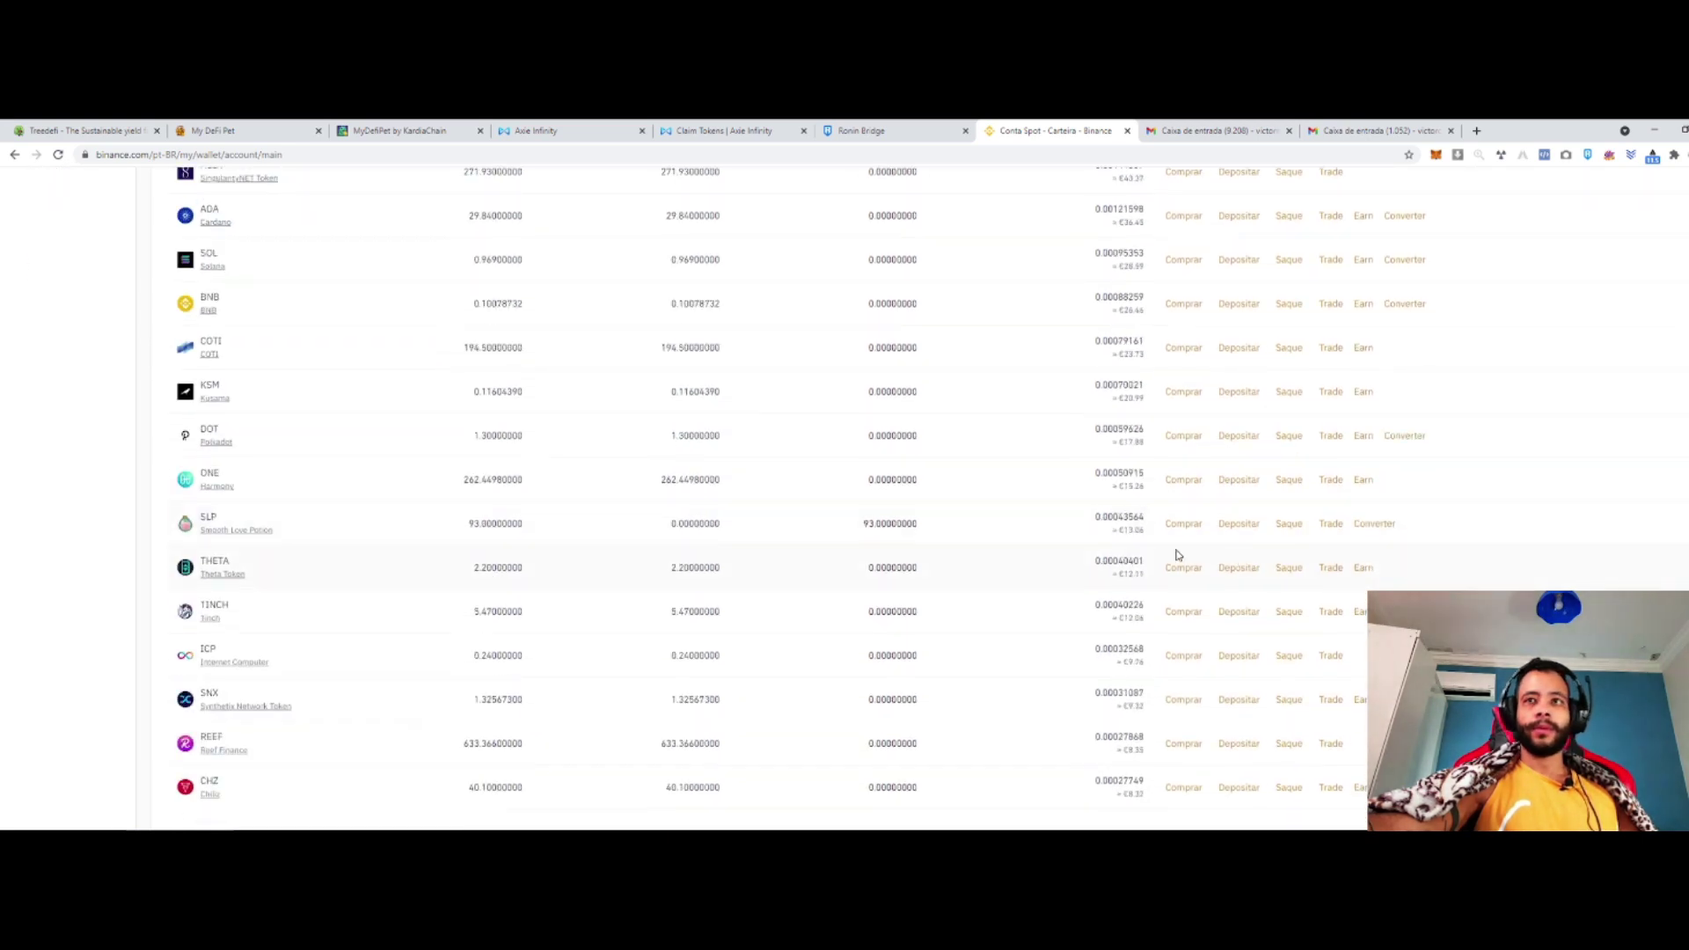
{"action": "scroll", "coordinate": [1142, 526], "scroll_direction": "up", "scroll_amount": 10}
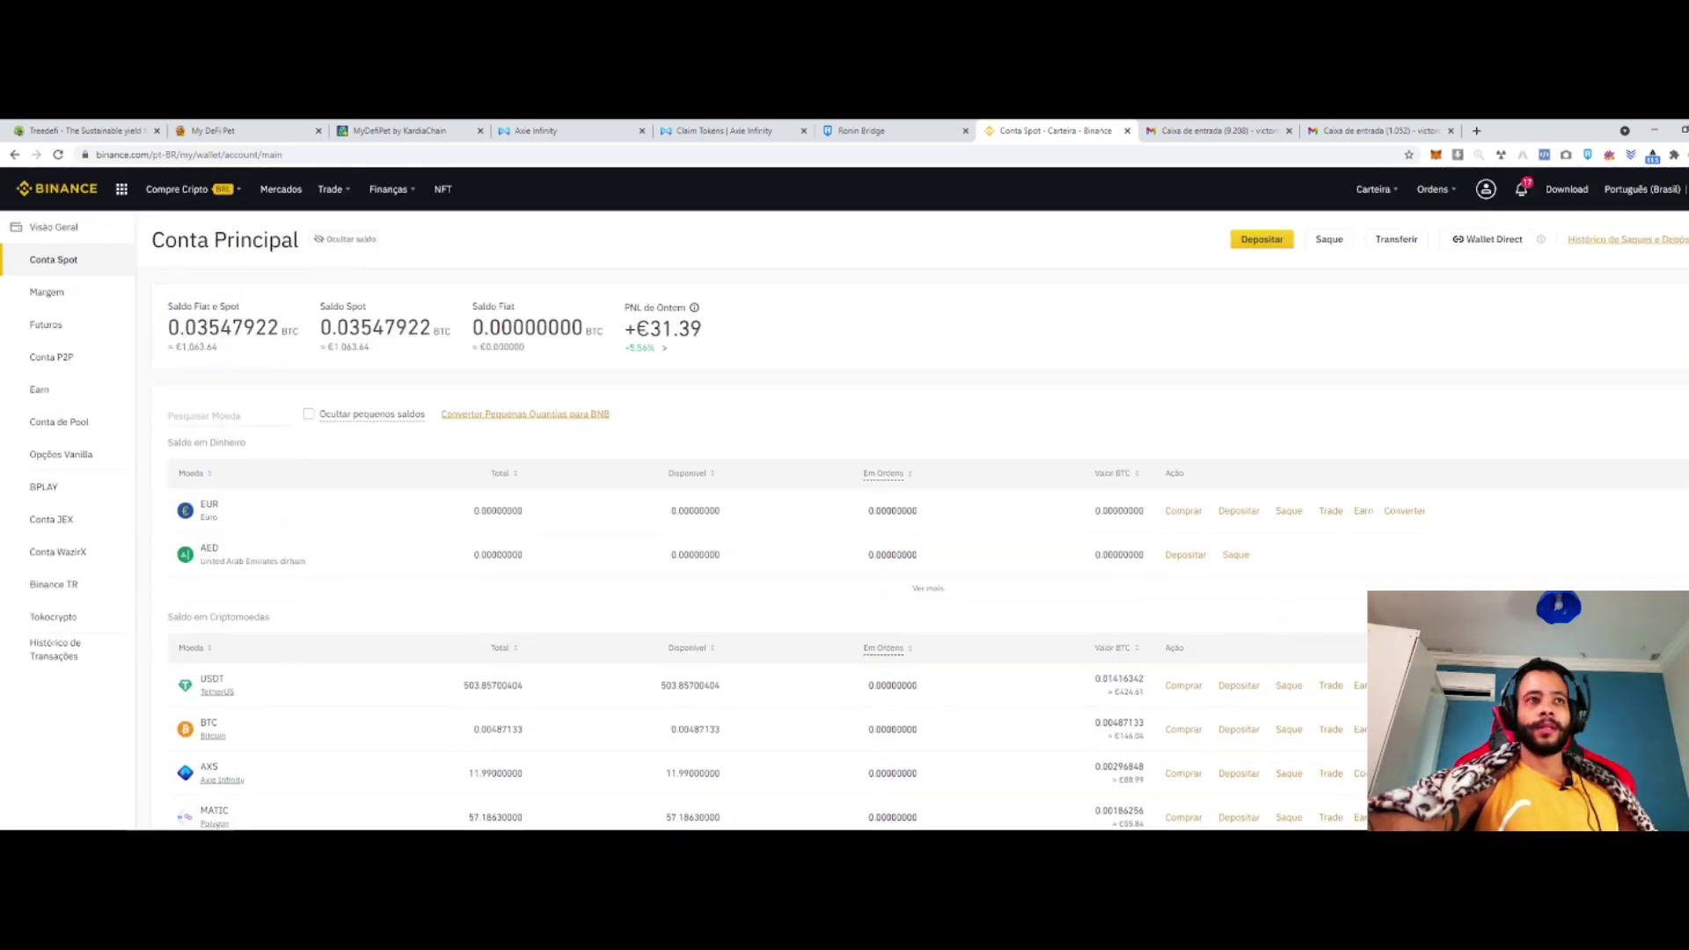
View the trading pairs offered for USDT and highlight its value in the crypto balance list.
{"action": "scroll", "coordinate": [1142, 526], "scroll_direction": "down", "scroll_amount": 2}
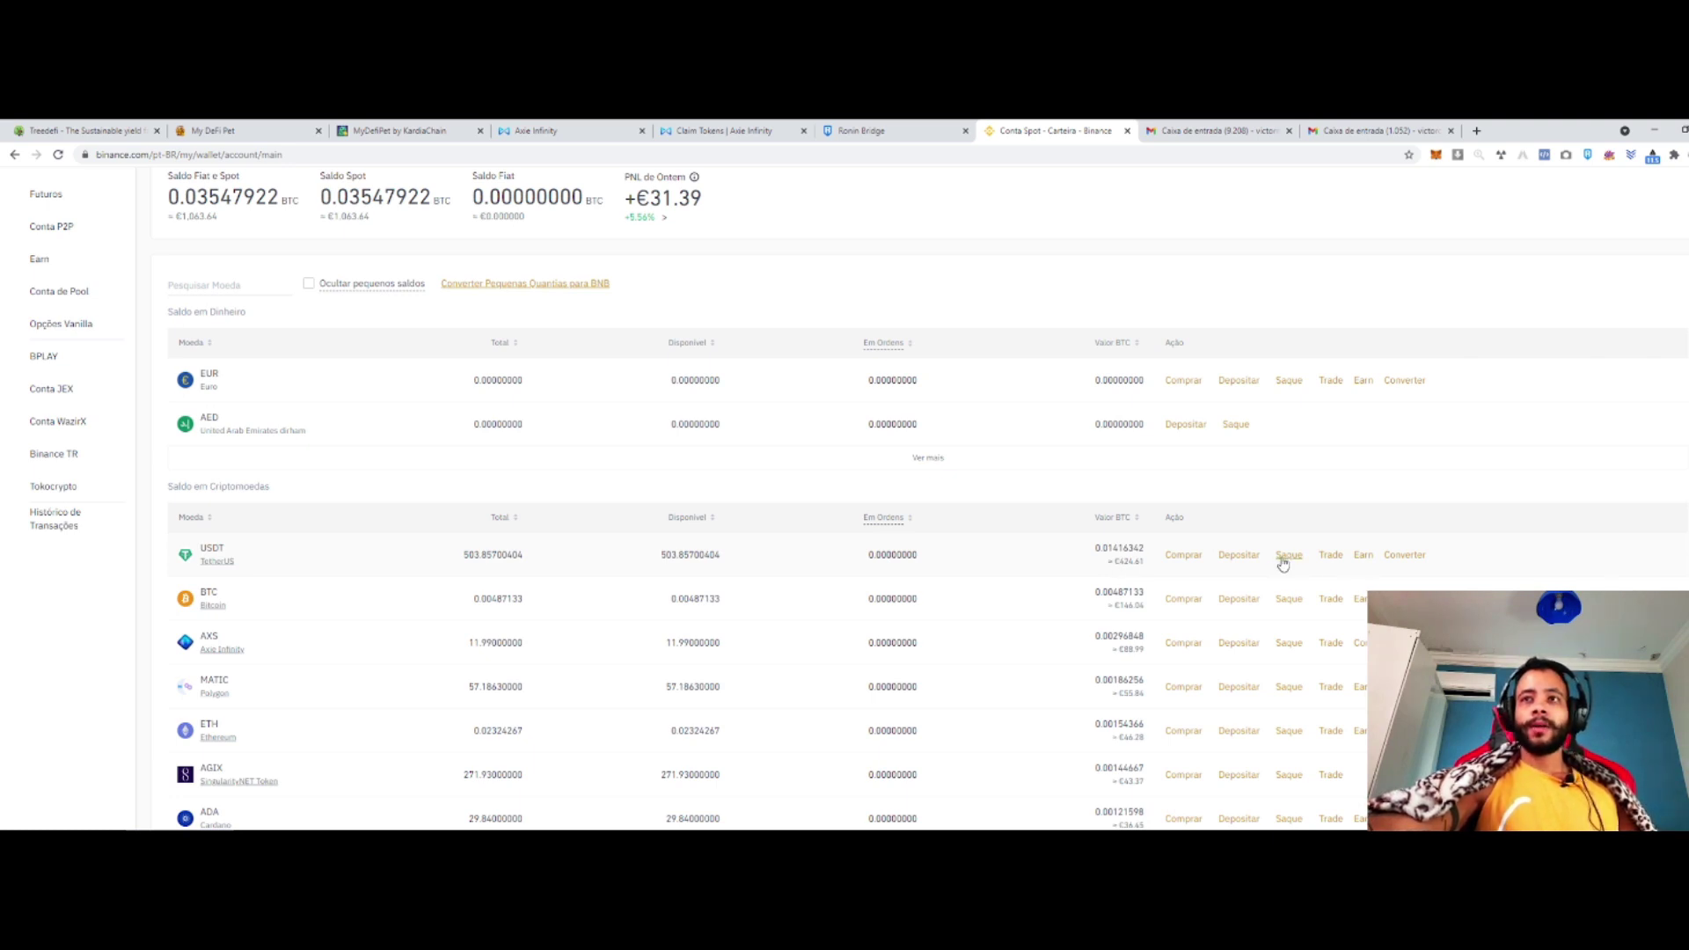
{"action": "mouse_move", "coordinate": [1338, 561]}
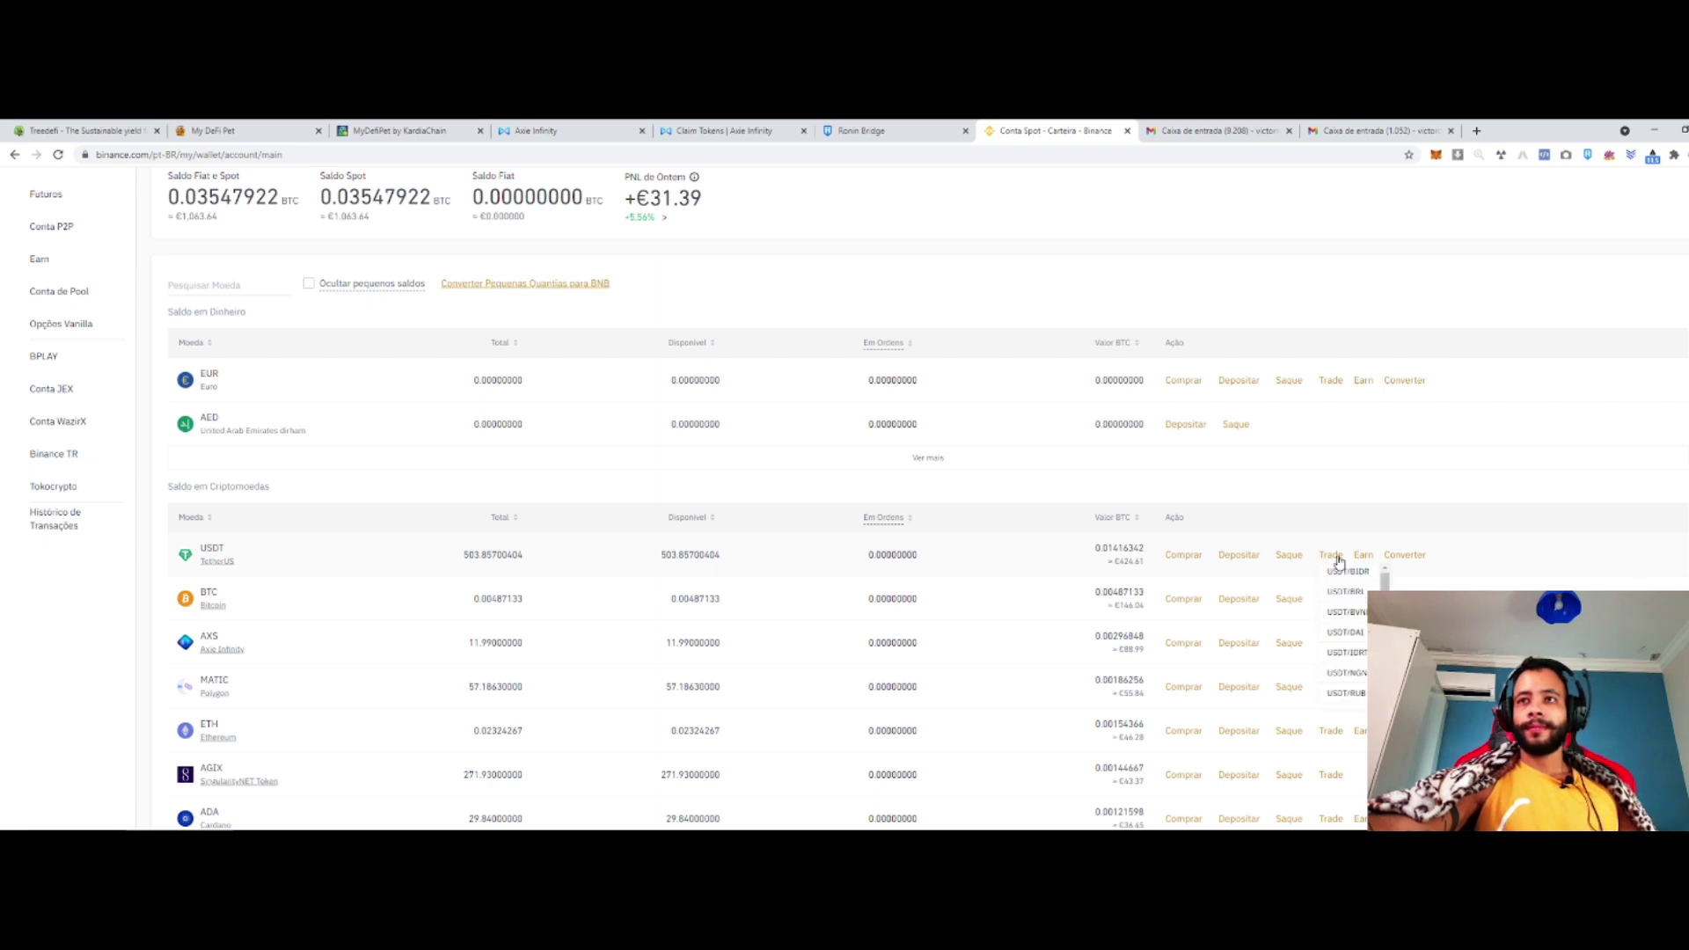
{"action": "left_click", "coordinate": [1355, 592]}
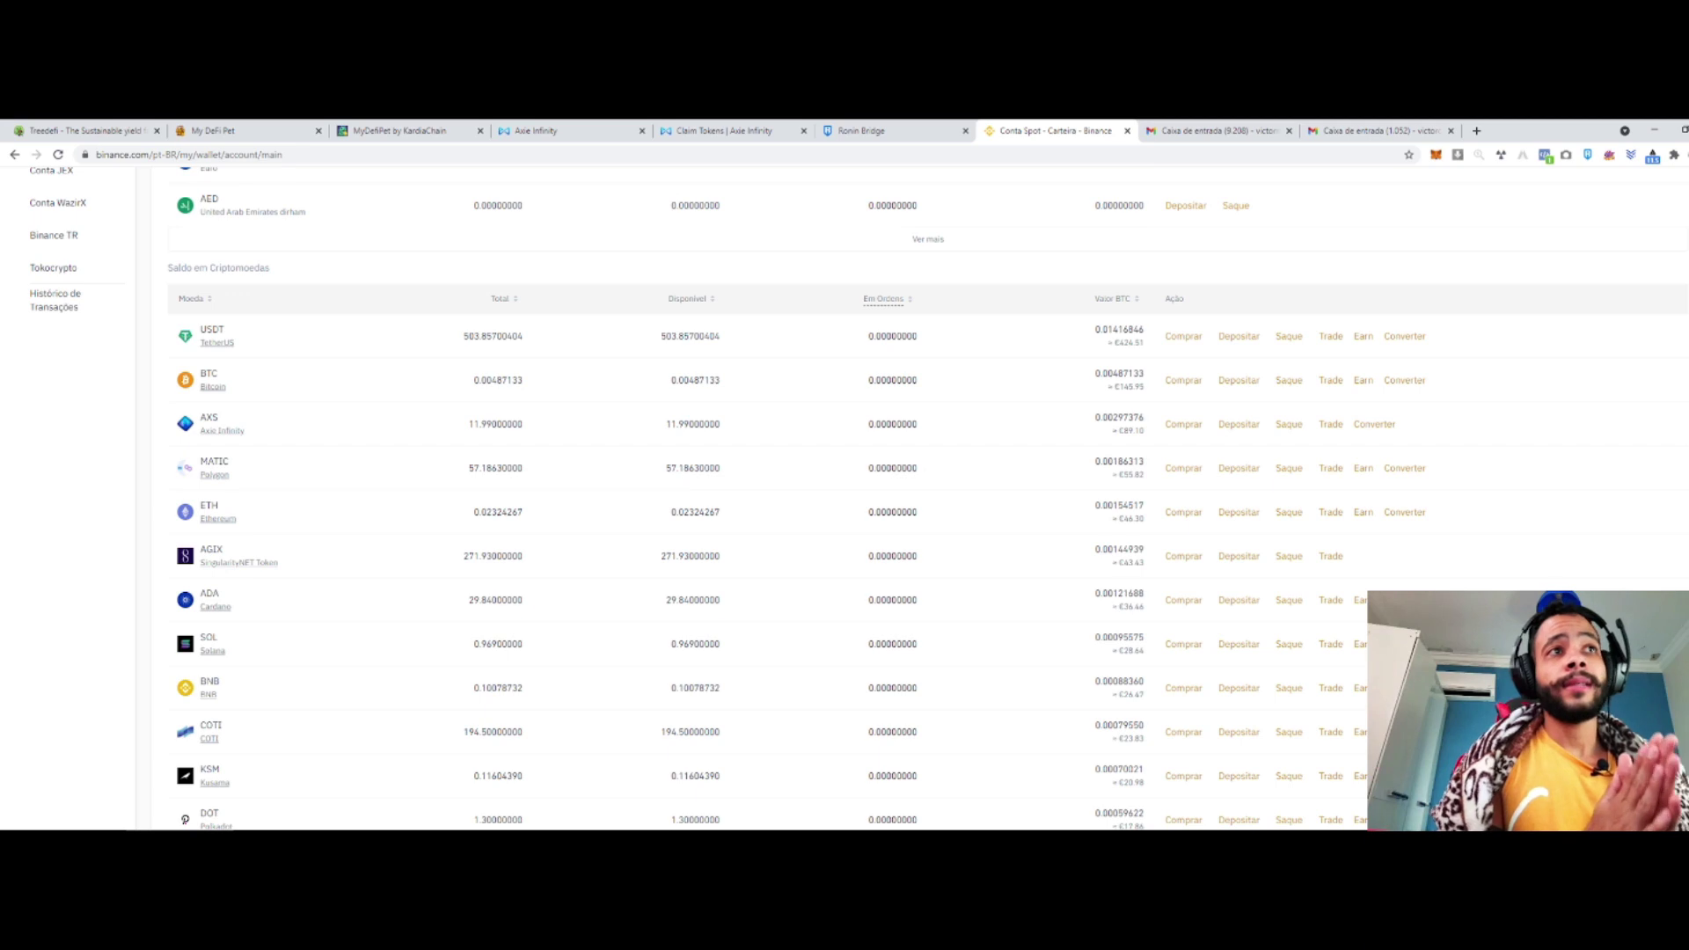
{"action": "left_click_drag", "start_coordinate": [1113, 342], "coordinate": [1149, 351]}
{"action": "left_click", "coordinate": [1149, 351]}
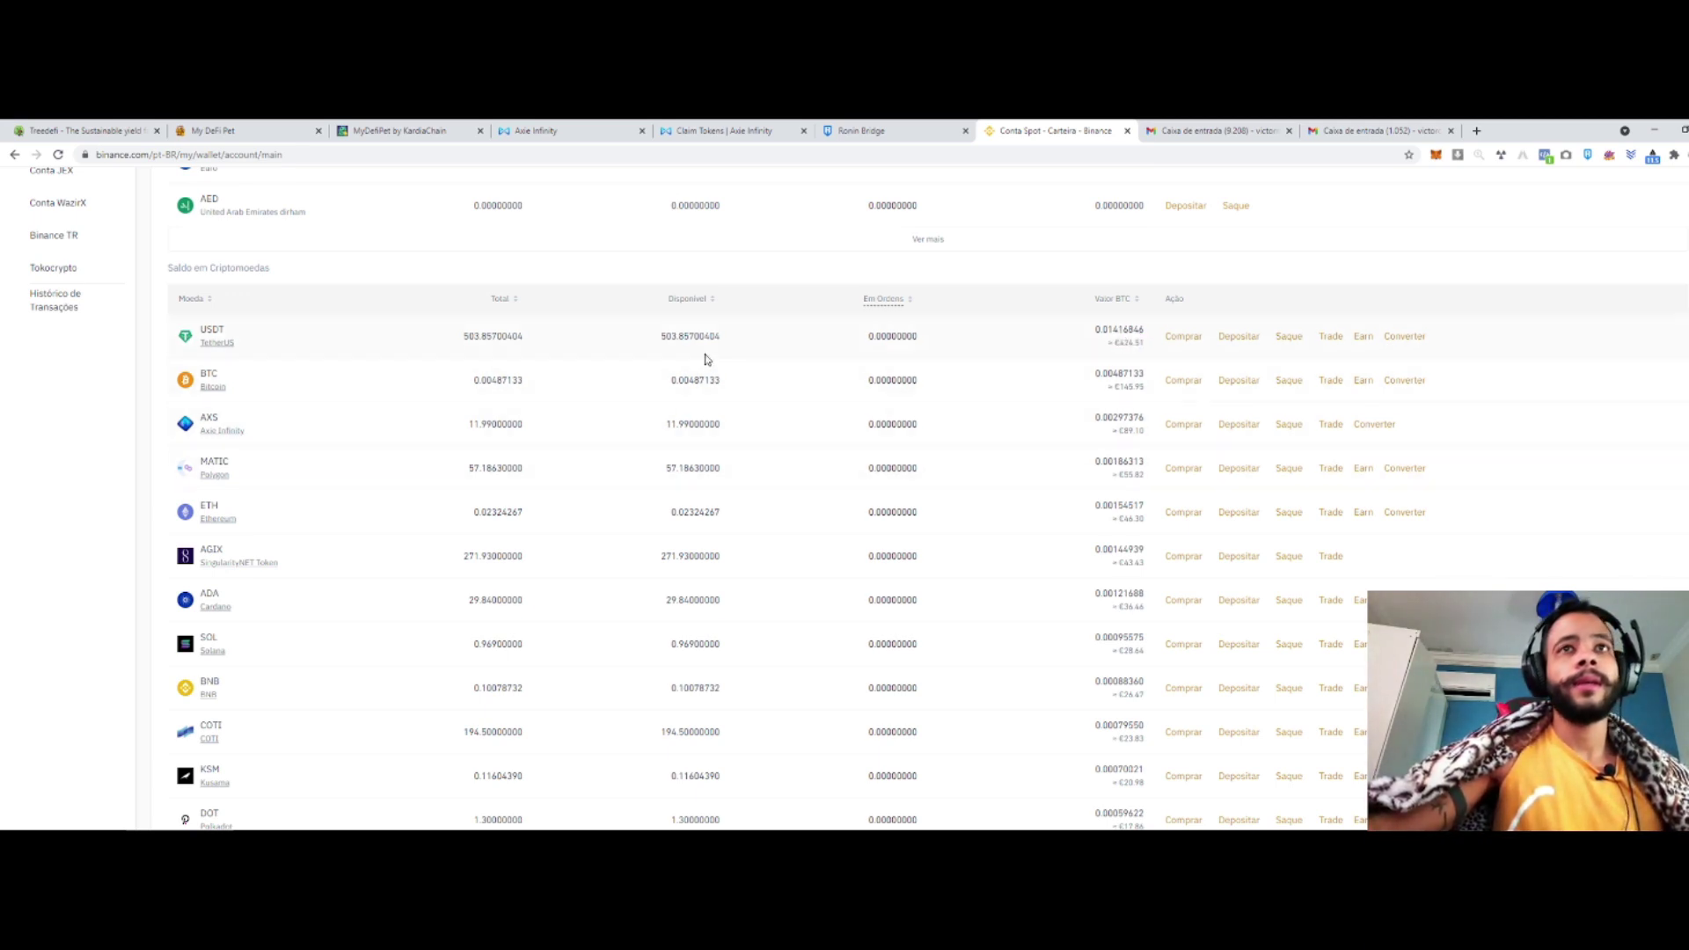